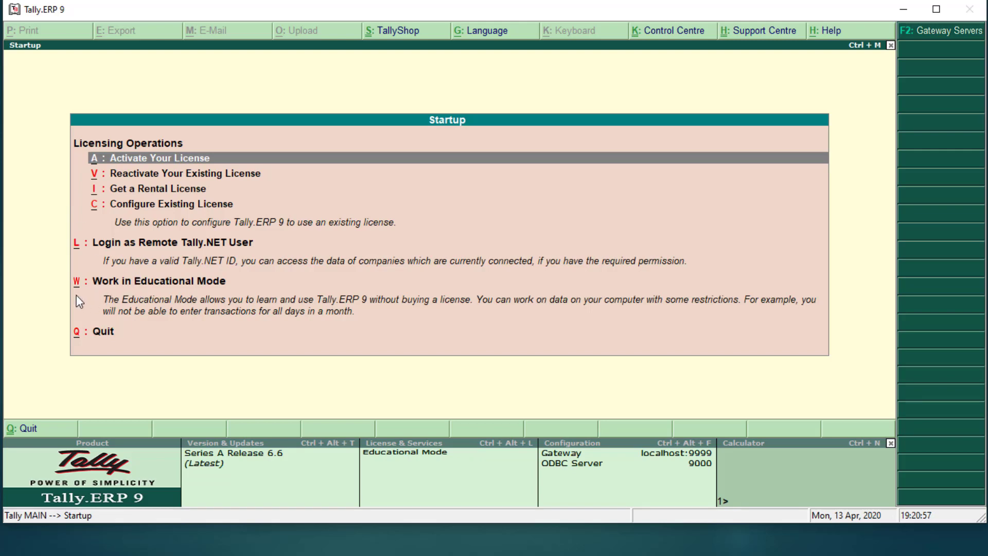
Step: Continue in Educational Mode and open Create Company from the Gateway of Tally
key(w)
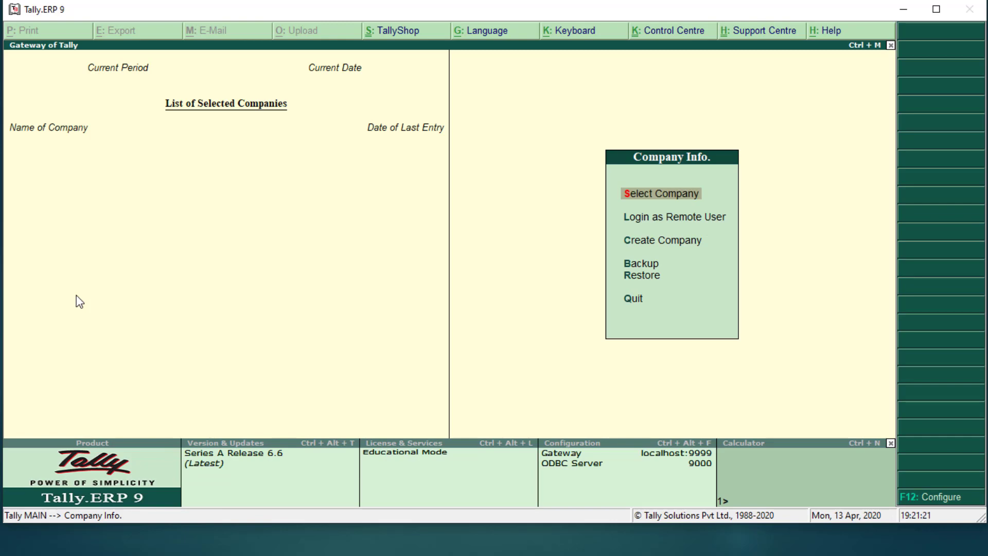
key(Down)
key(Down)
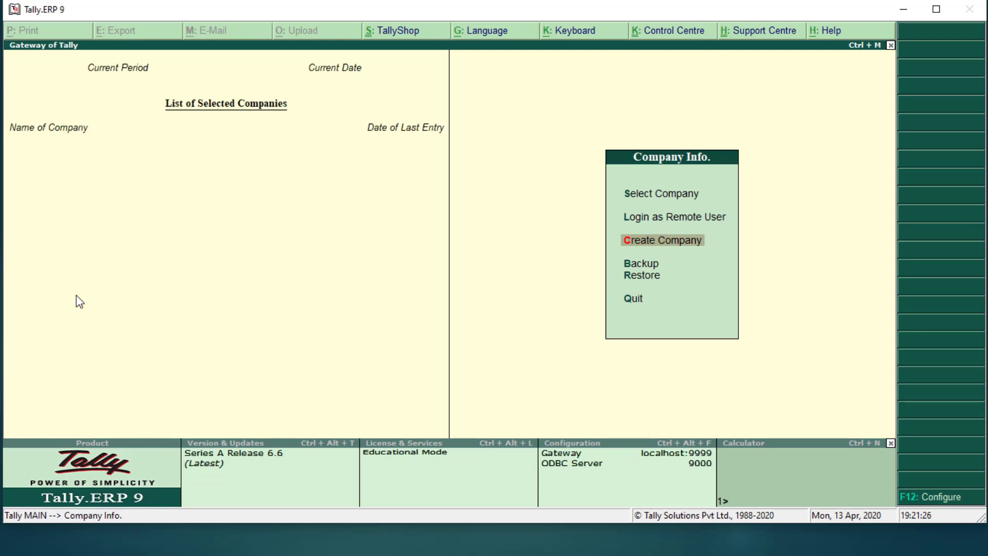
key(Return)
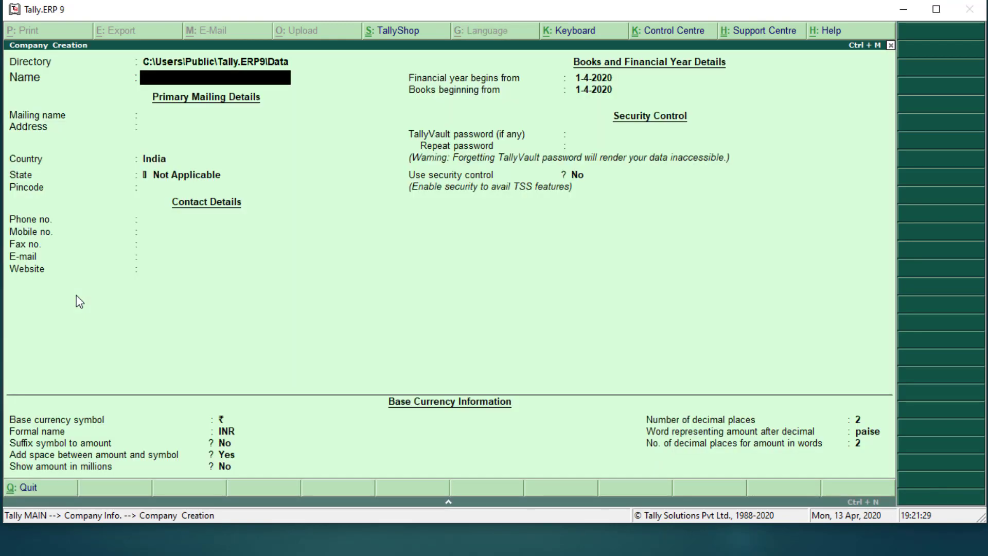
Step: Set the data directory to E:\ONLINE TALLY, name the company SMART PVT. LTD., and start the address line
key(BackSpace)
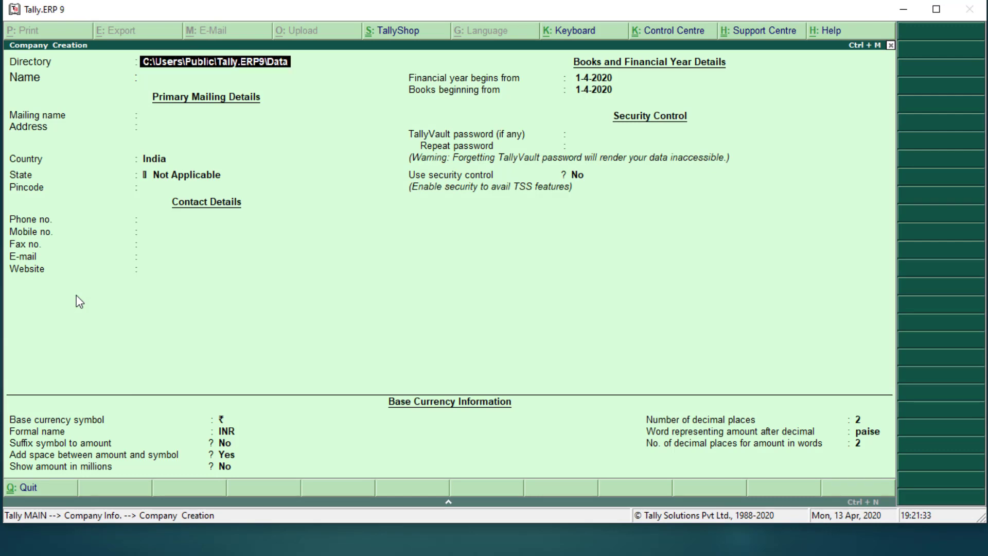
text(E)
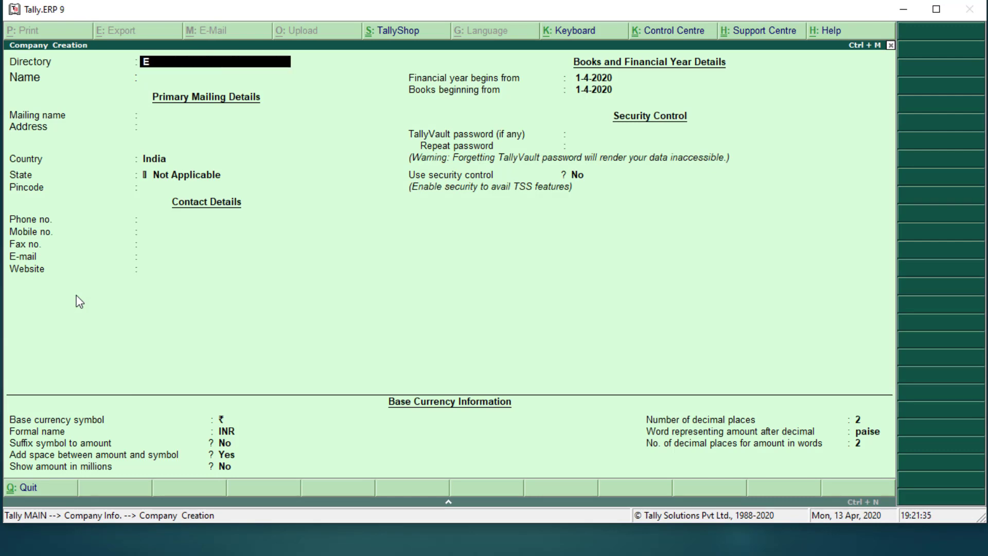
text(:)
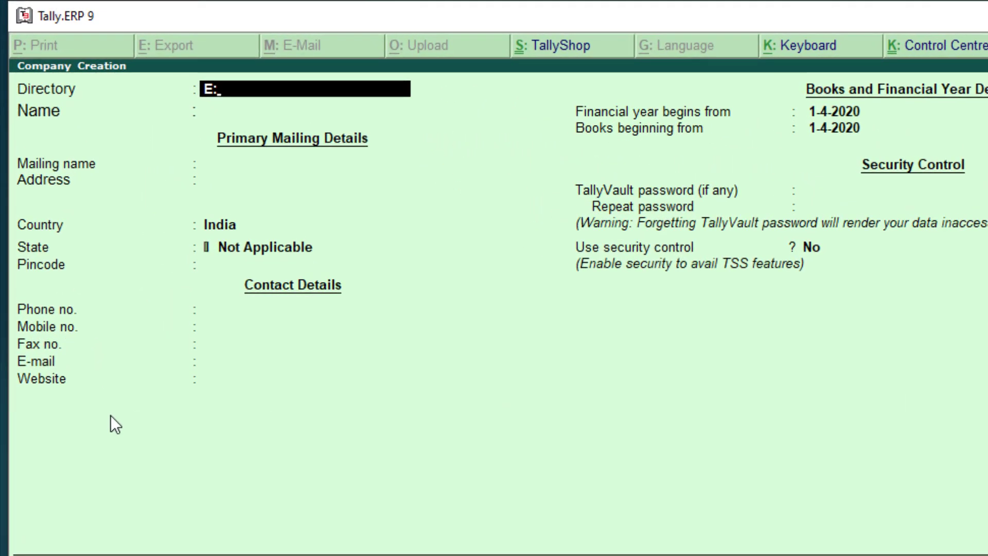
text(\ONLINE TALLY)
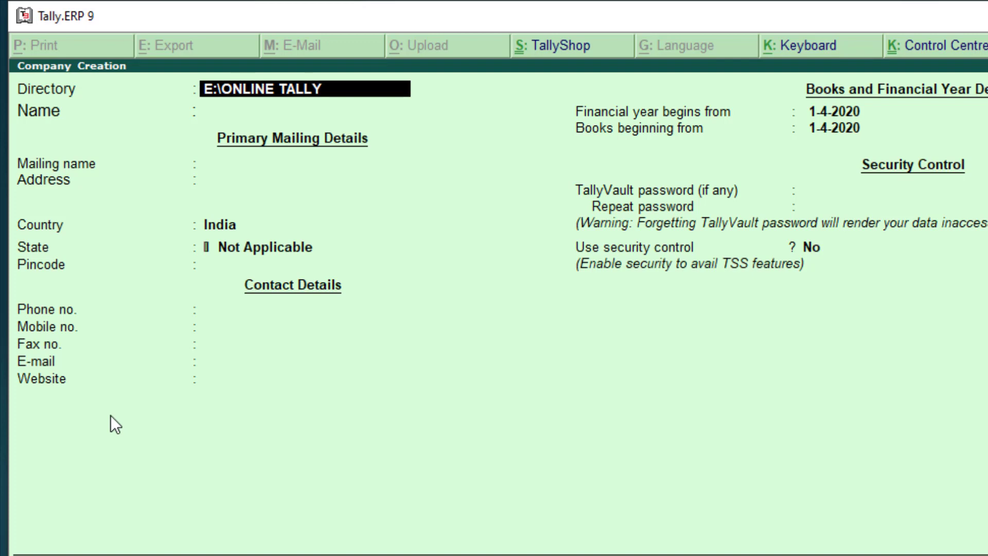
key(Return)
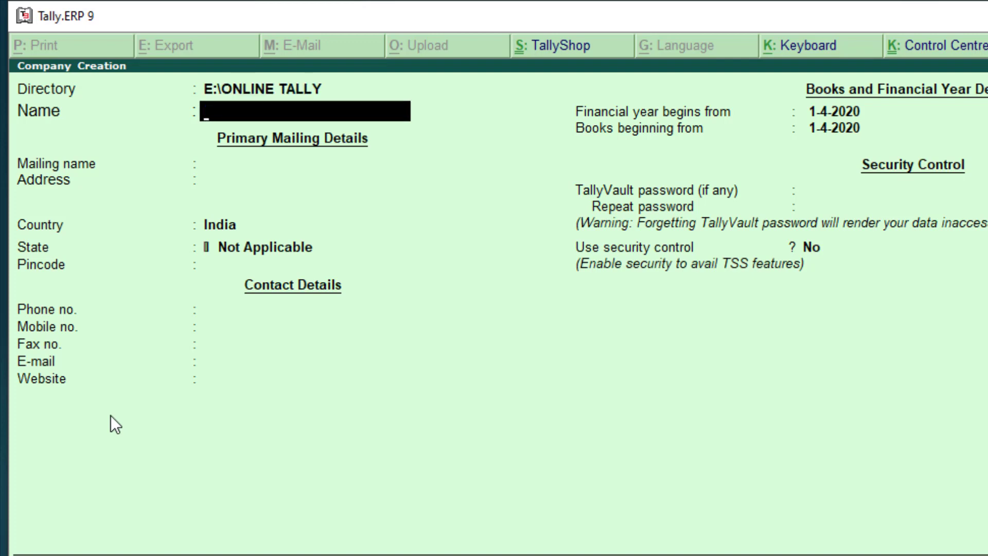
text(SMART PVT)
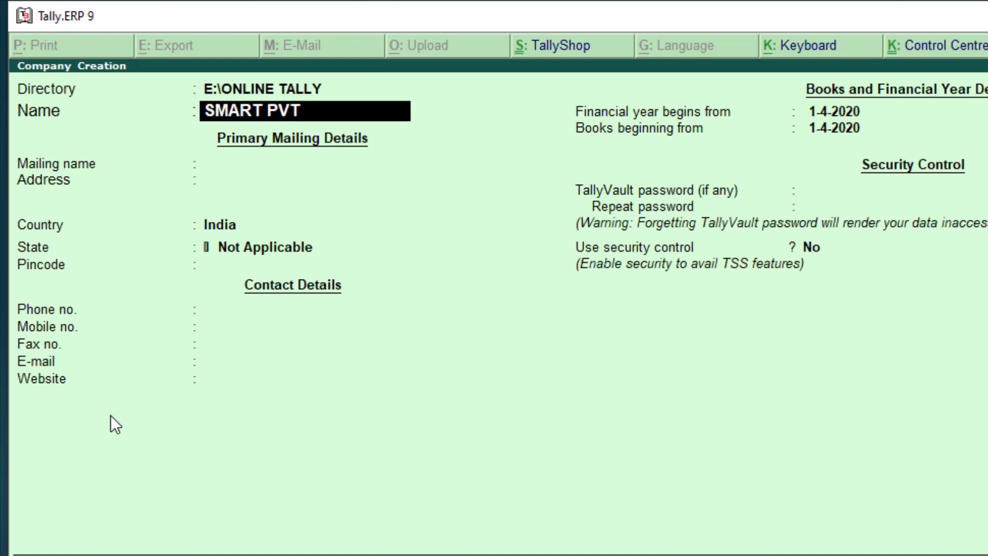
text(. LTD.)
key(Return)
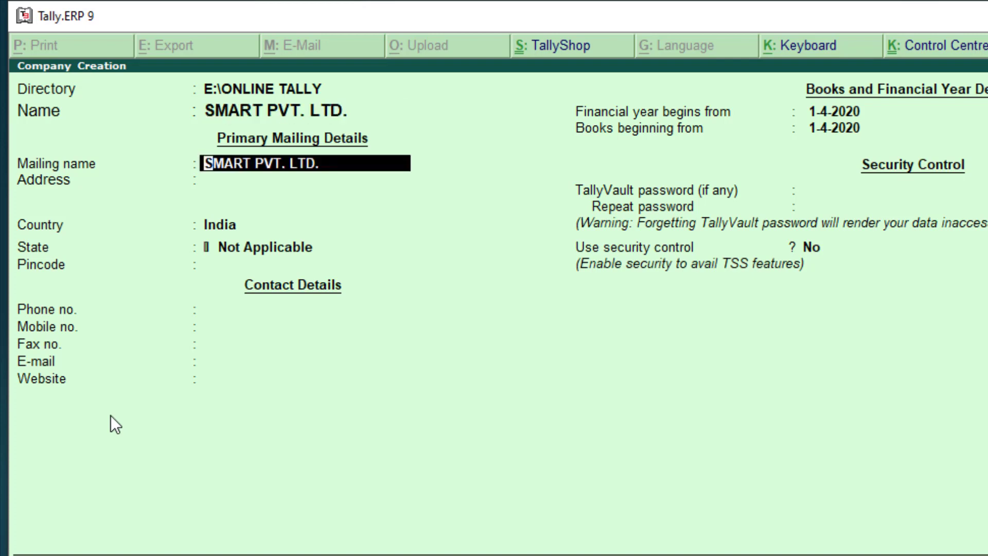
key(Return)
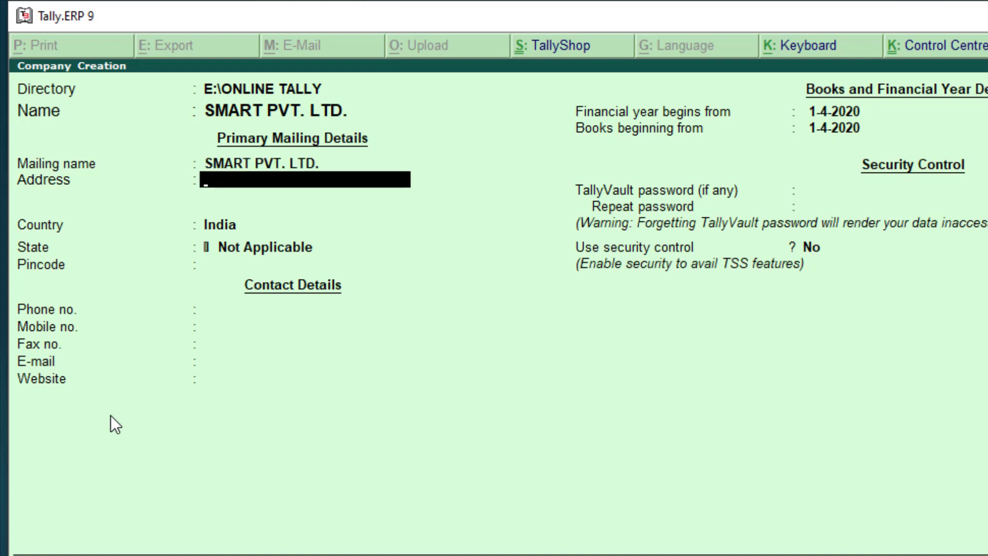
key(alt+Tab)
key(alt+Tab)
key(alt+Tab)
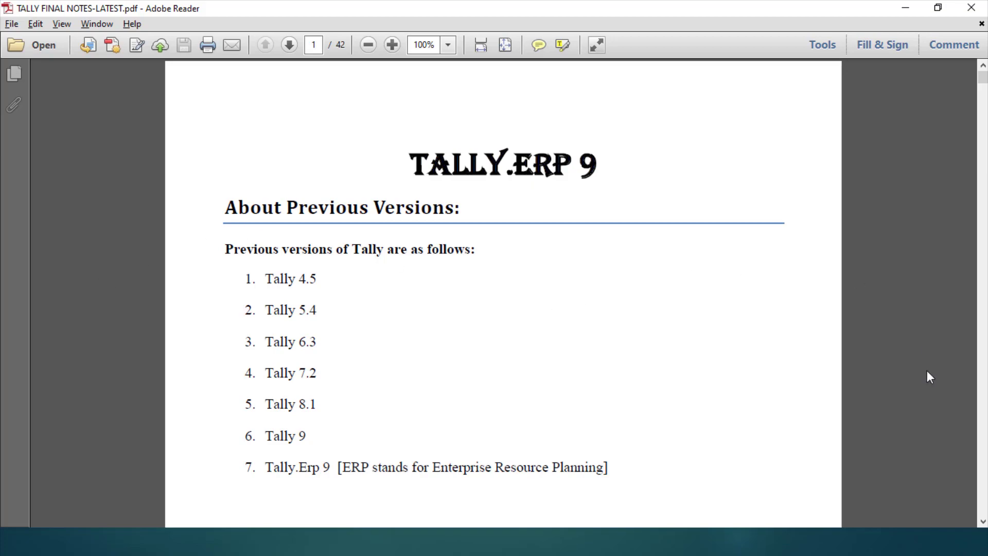
Step: Scroll the Tally notes PDF to the page 7 exercise listing the company details
click(983, 521)
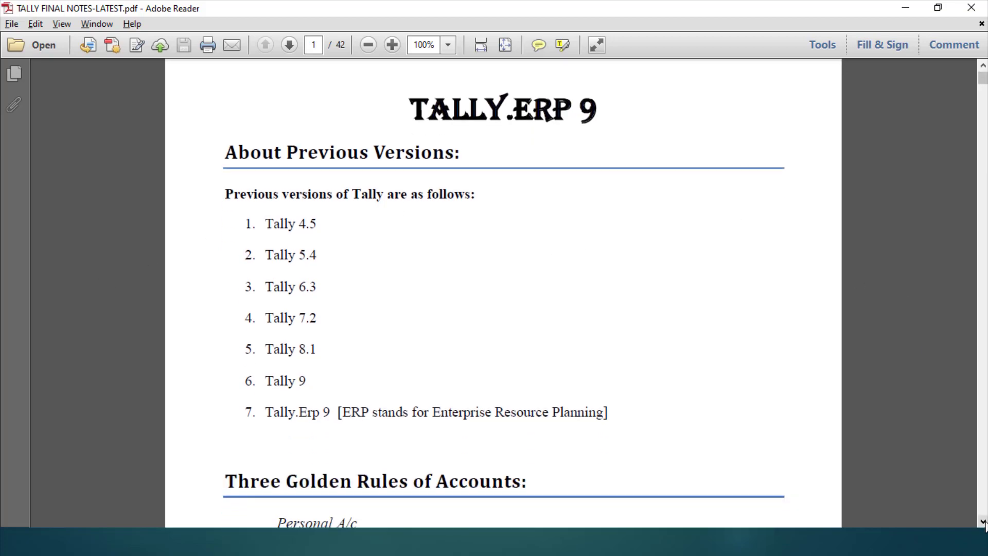
scroll(983, 522, down, 15)
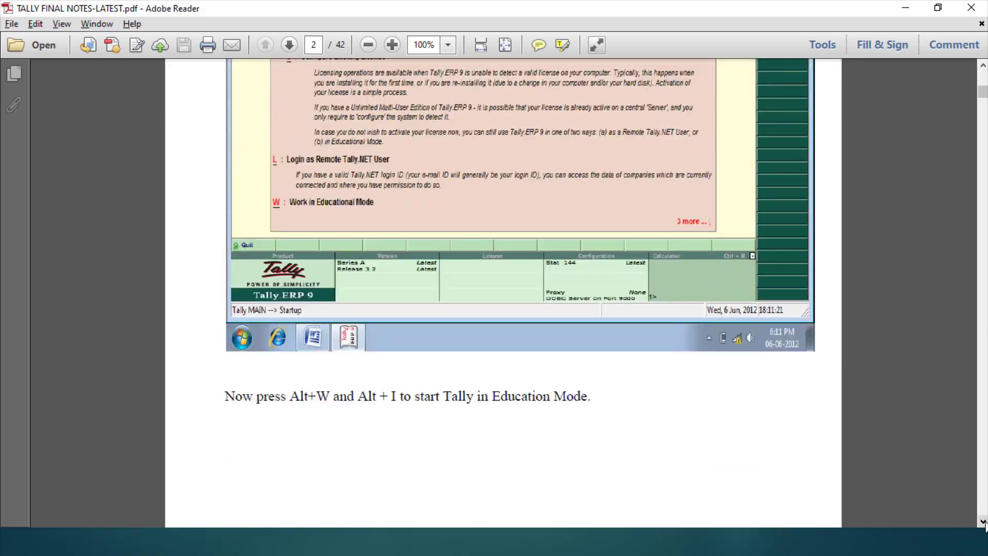
scroll(983, 522, down, 10)
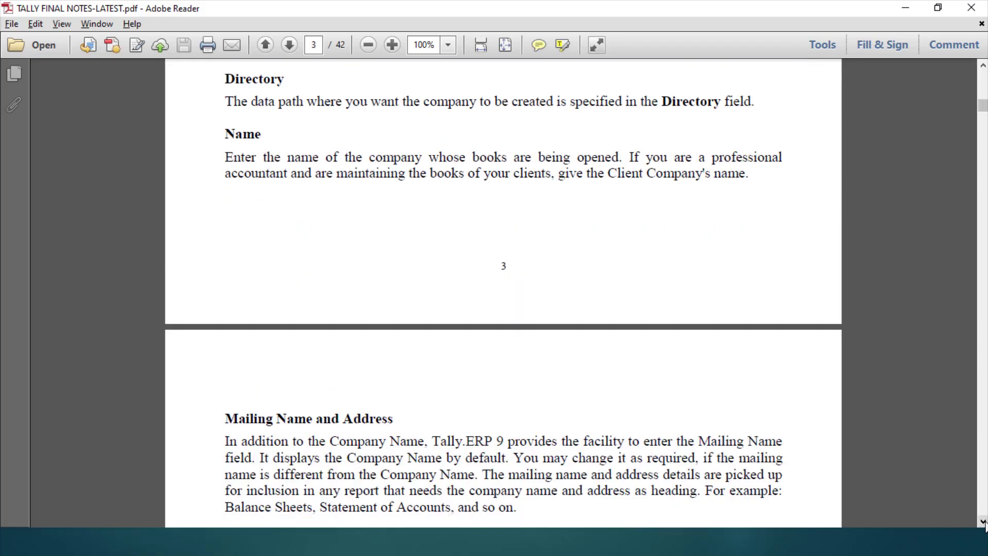
scroll(983, 521, down, 10)
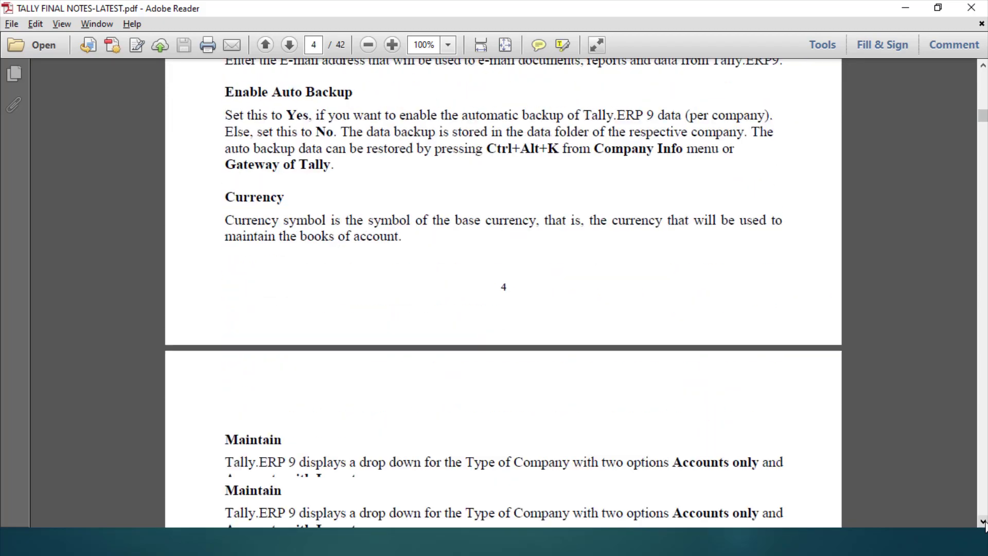
scroll(983, 521, down, 15)
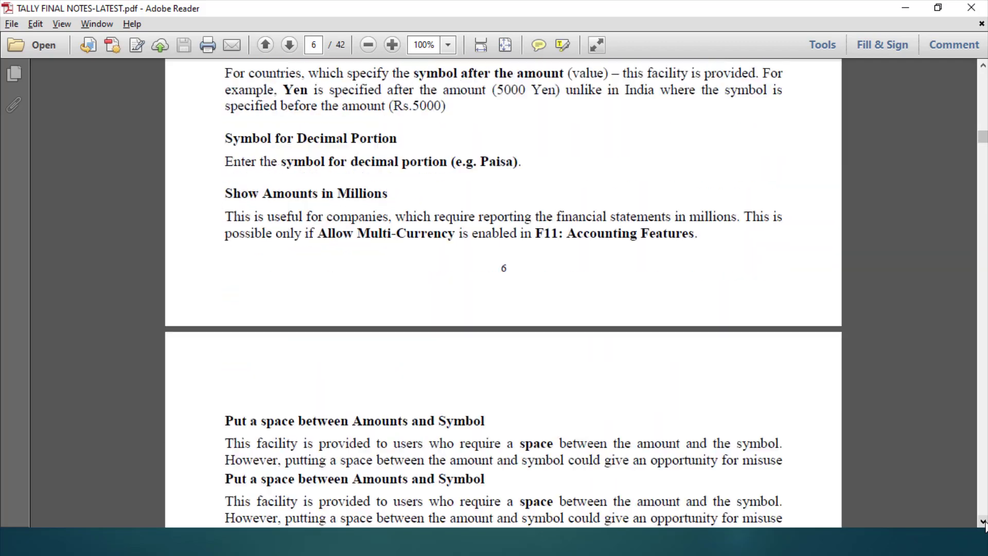
scroll(983, 522, down, 8)
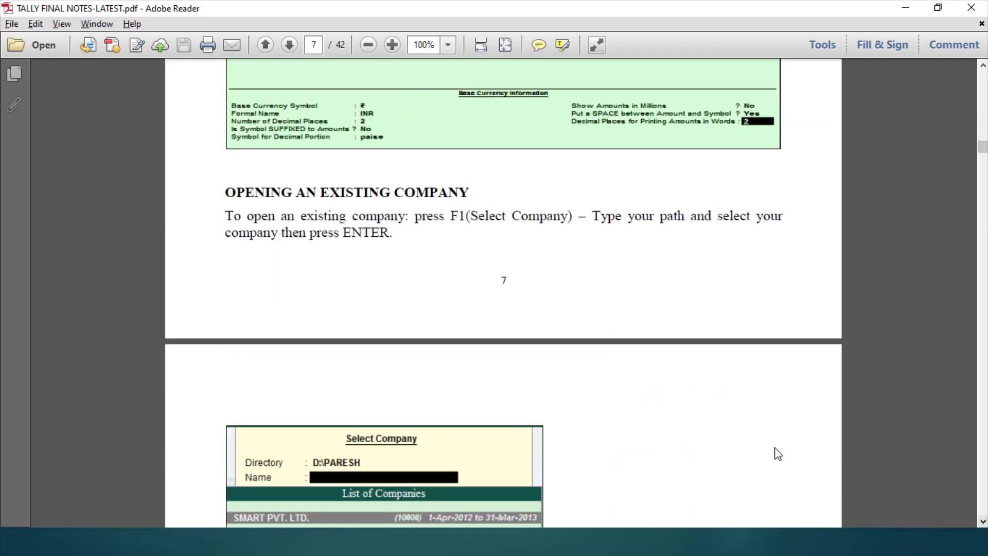
click(982, 66)
scroll(983, 68, up, 9)
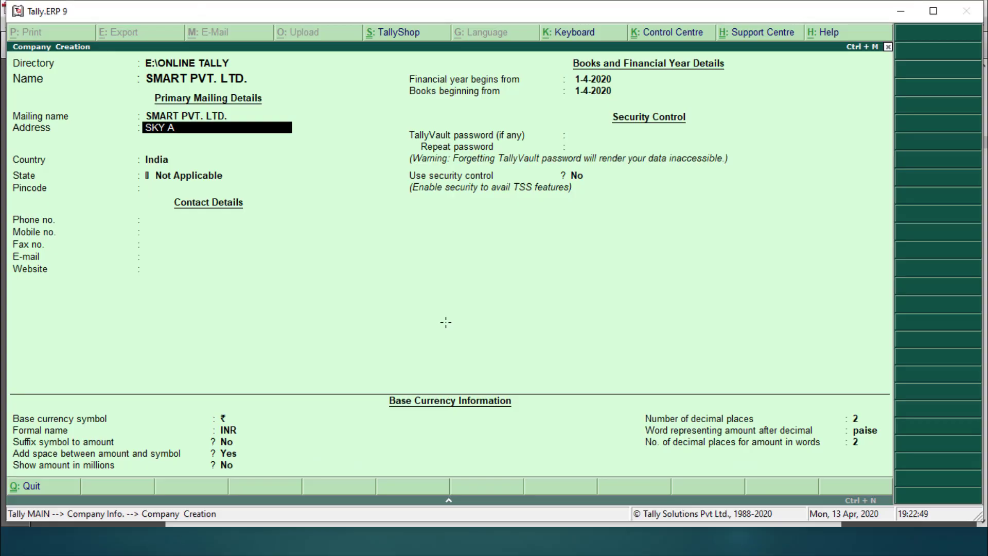
Step: Finish typing the company's street address lines from the exercise notes
text(AVEN)
key(BackSpace)
key(BackSpace)
key(BackSpace)
key(BackSpace)
key(Return)
key(alt+Tab)
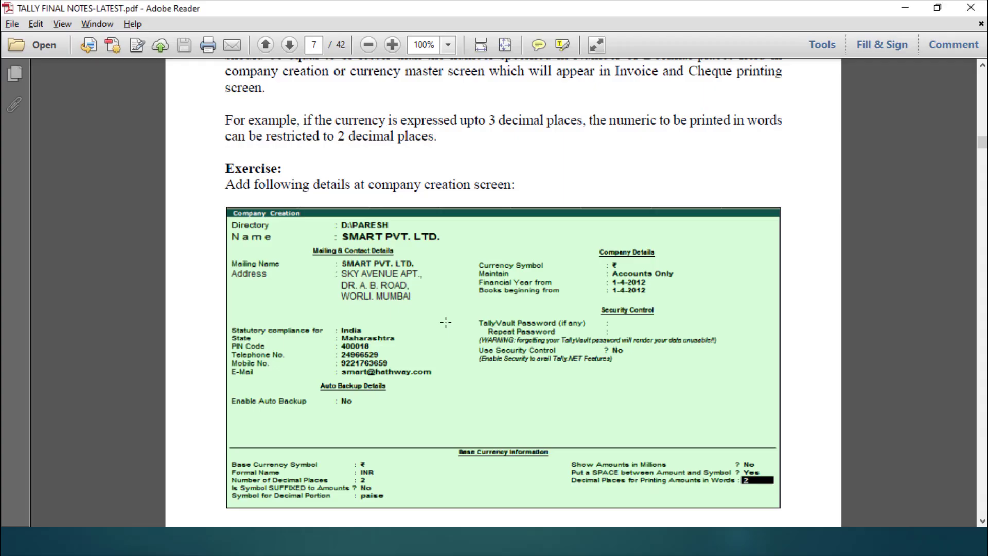
key(alt+Tab)
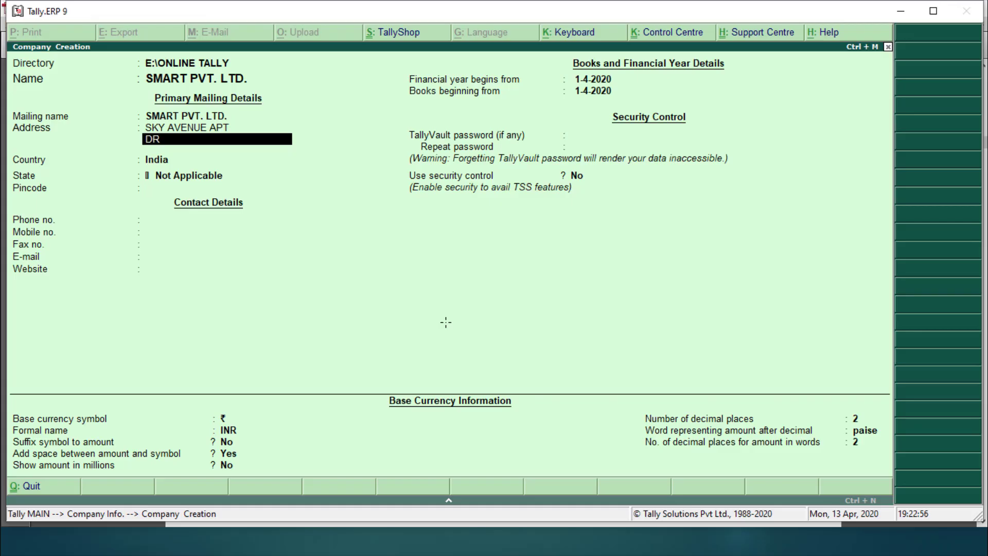
key(Return)
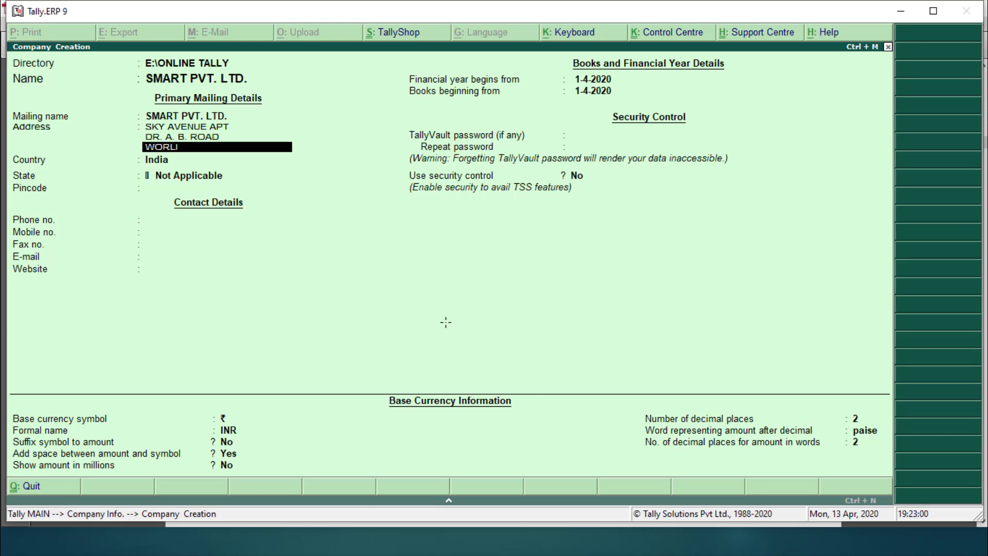
key(Return)
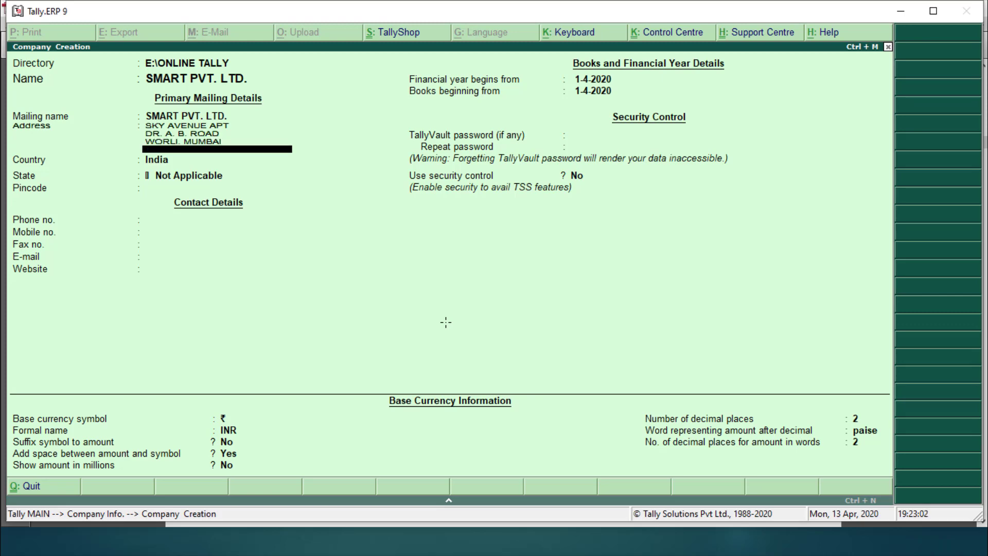
key(Return)
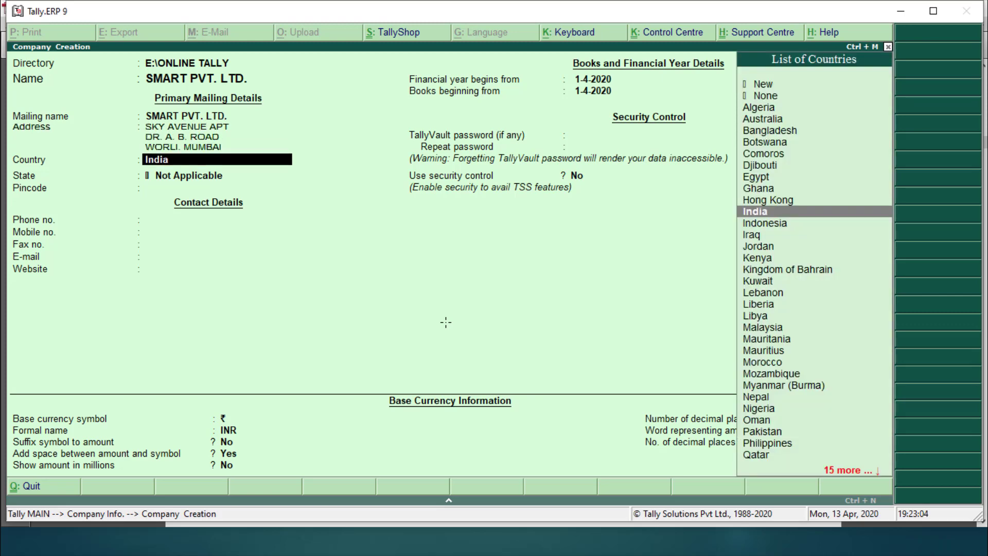
Step: Set country India, state Maharashtra, and enter the company's pincode
key(Return)
text(MAHA)
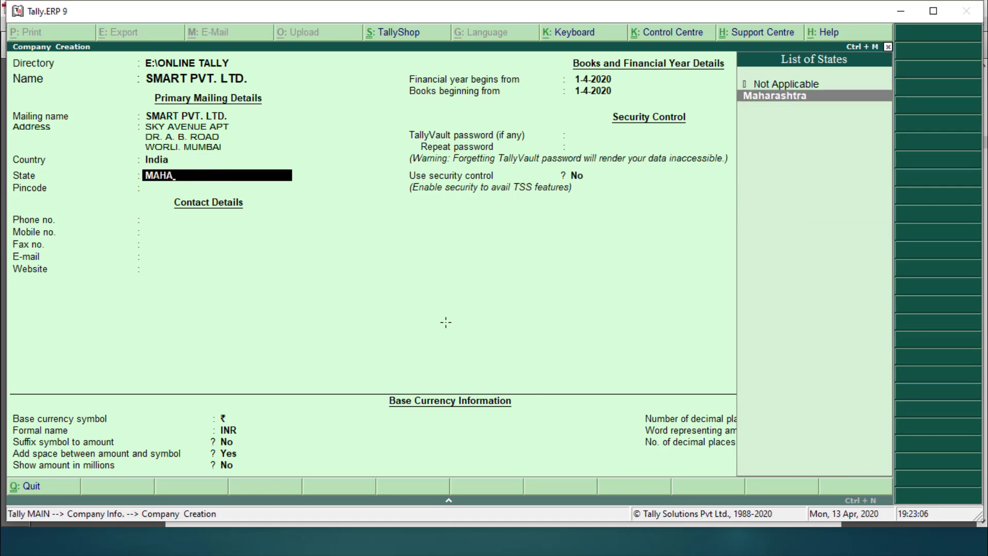
key(Return)
text(400)
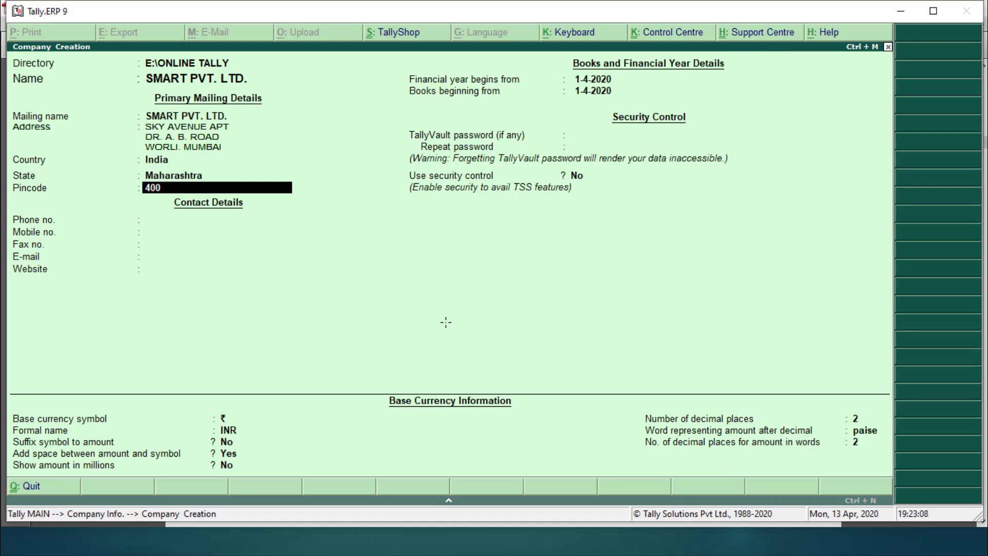
text(018)
key(Return)
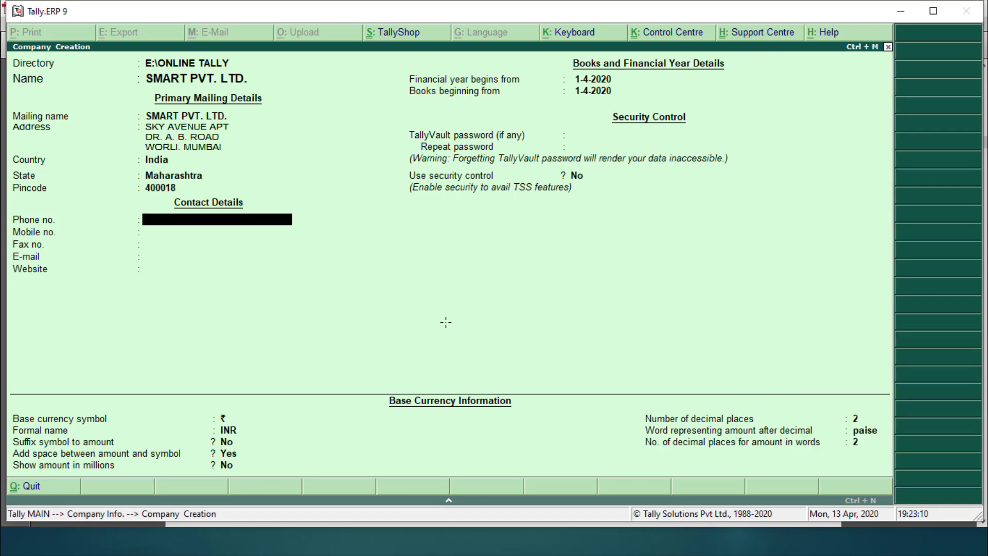
Step: Fill in the company's phone number, mobile number and e-mail address from the notes
key(alt+Tab)
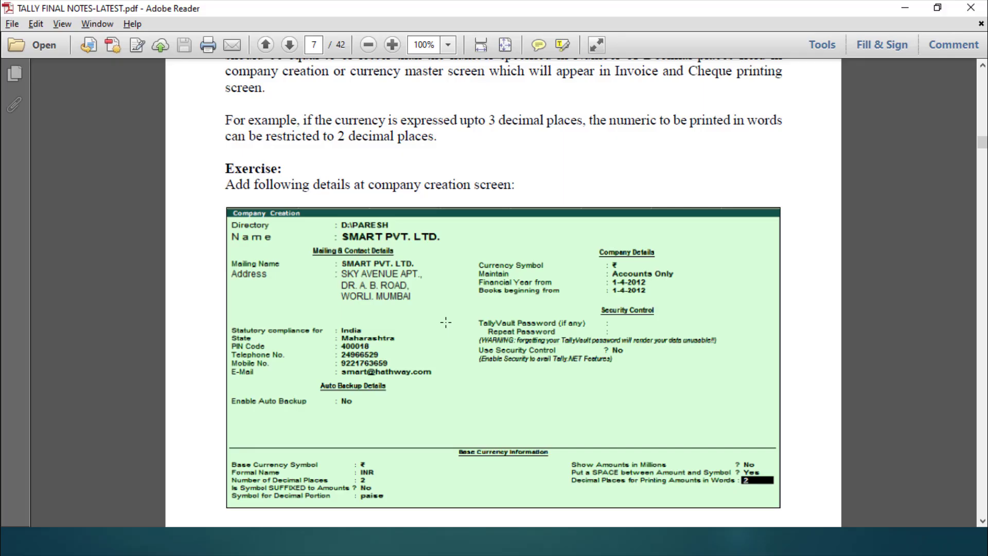
key(alt+Tab)
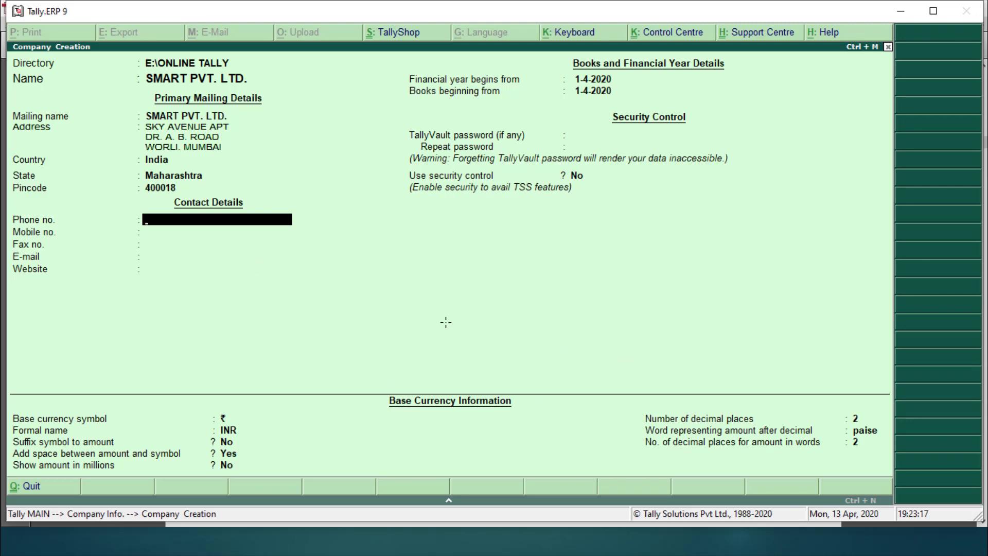
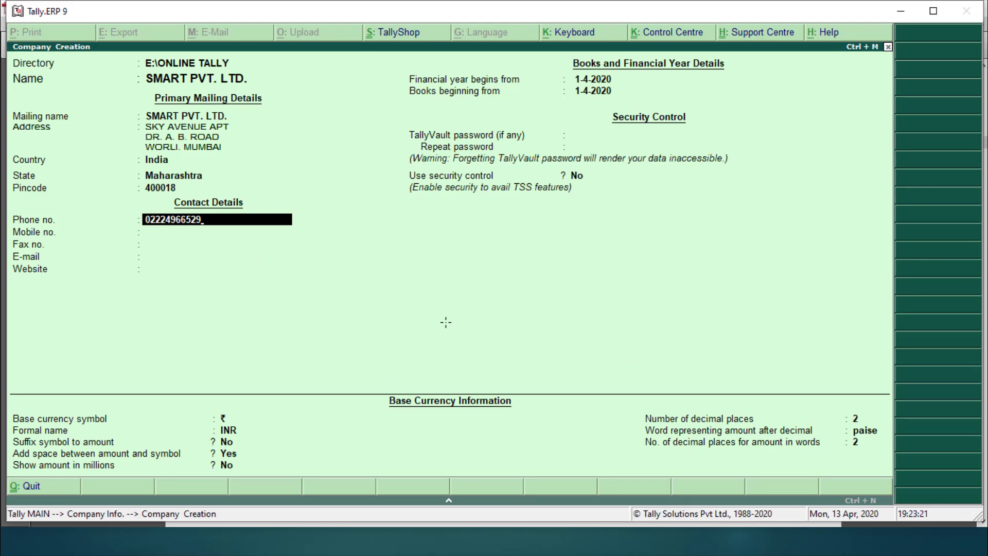
key(Return)
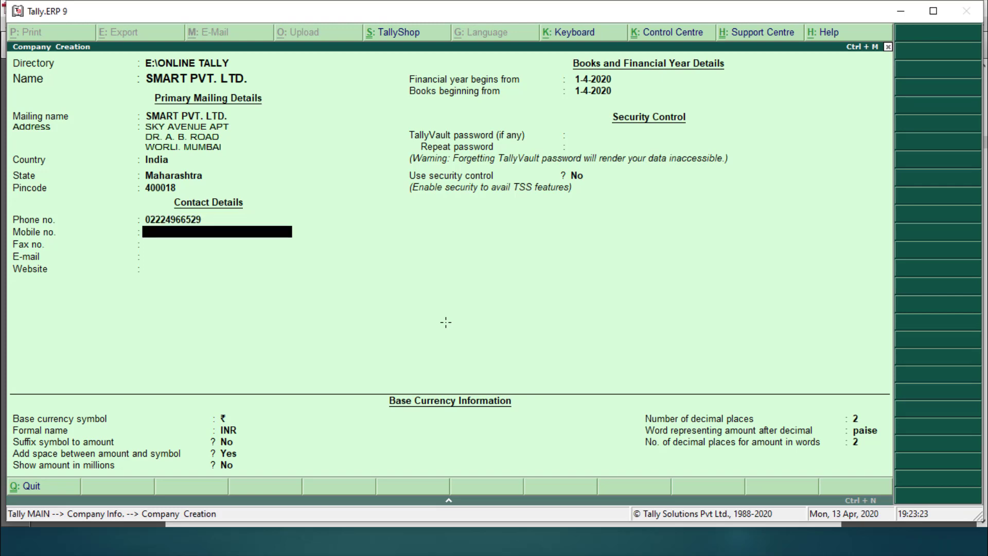
key(Return)
key(Return)
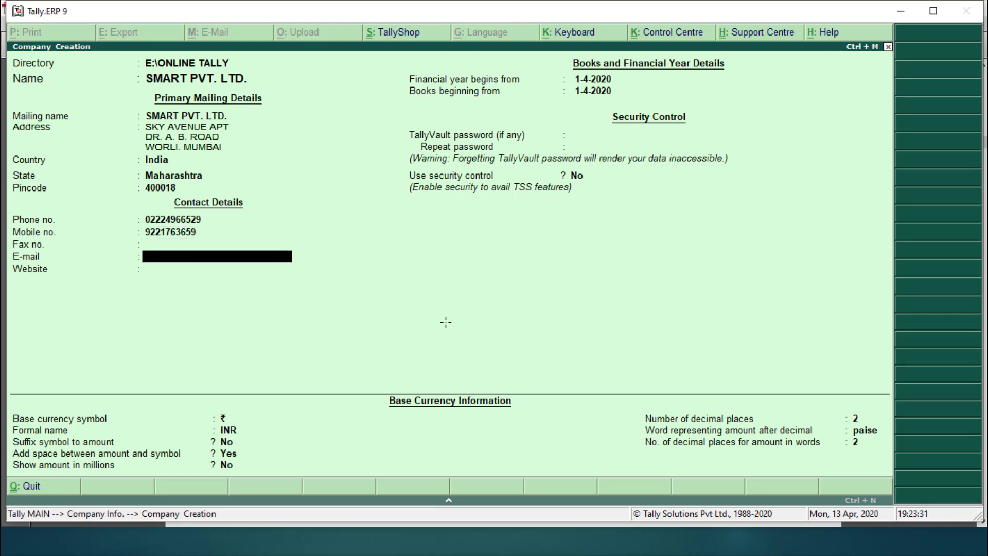
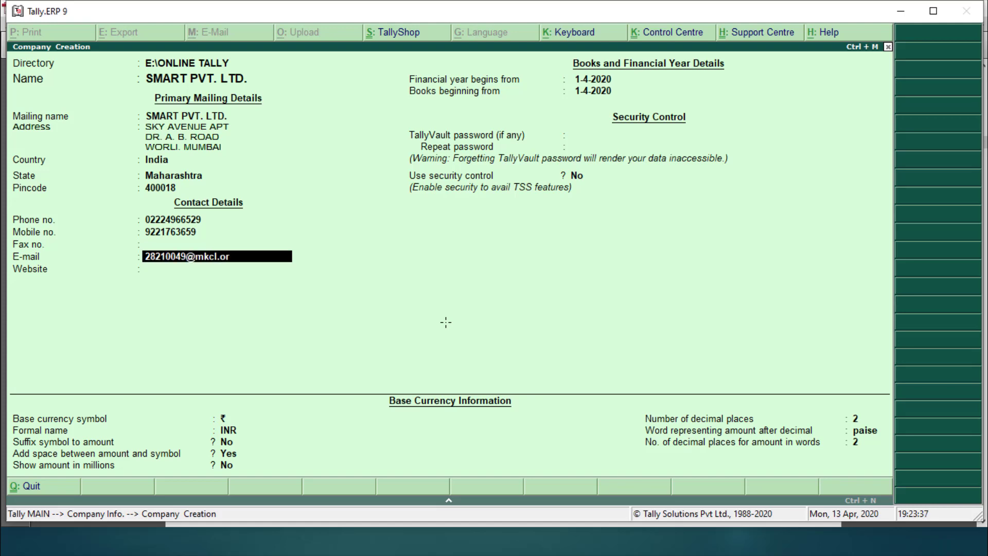
key(Return)
key(Return)
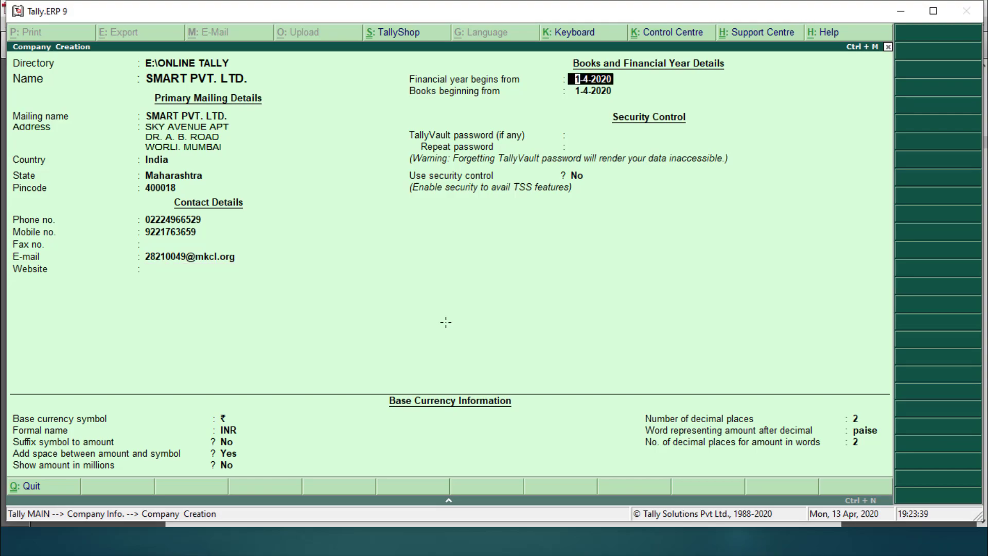
key(alt+Tab)
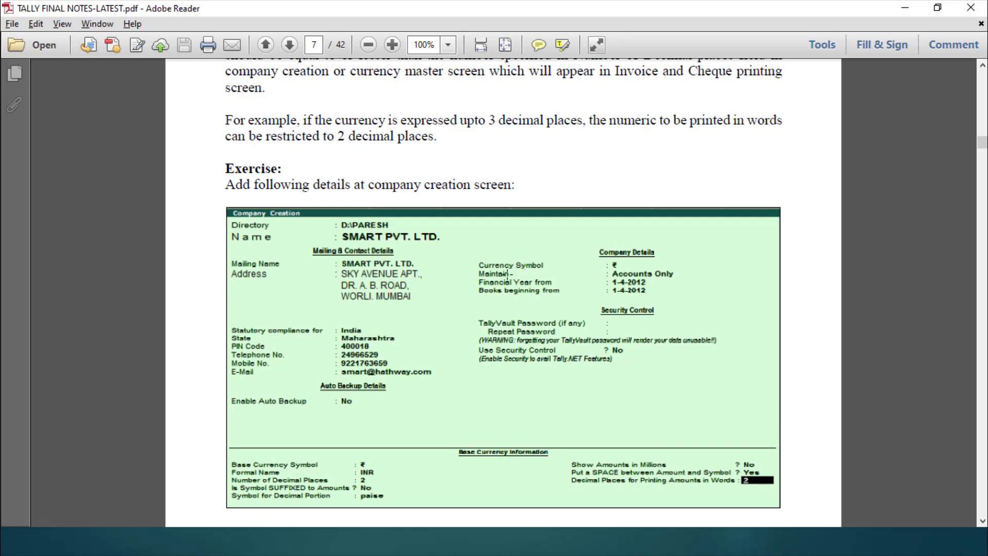
Step: Keep financial year and books beginning at 1-4-2020 and save the company with Ctrl+A
key(alt+Tab)
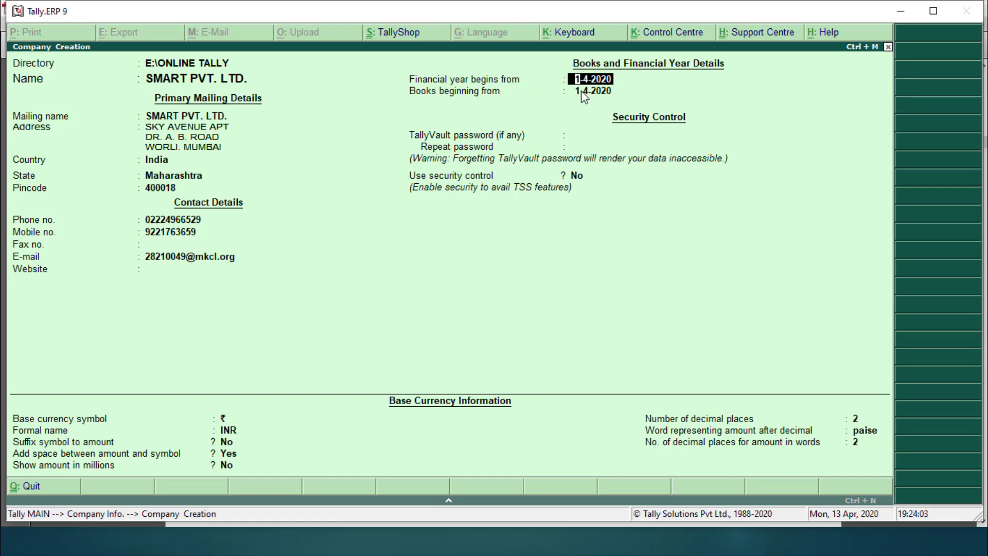
key(Return)
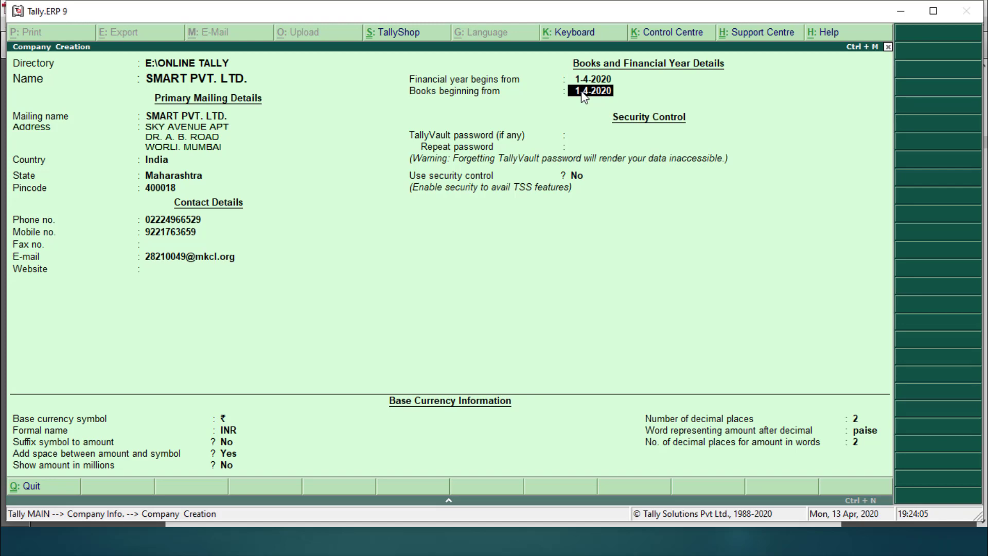
key(Return)
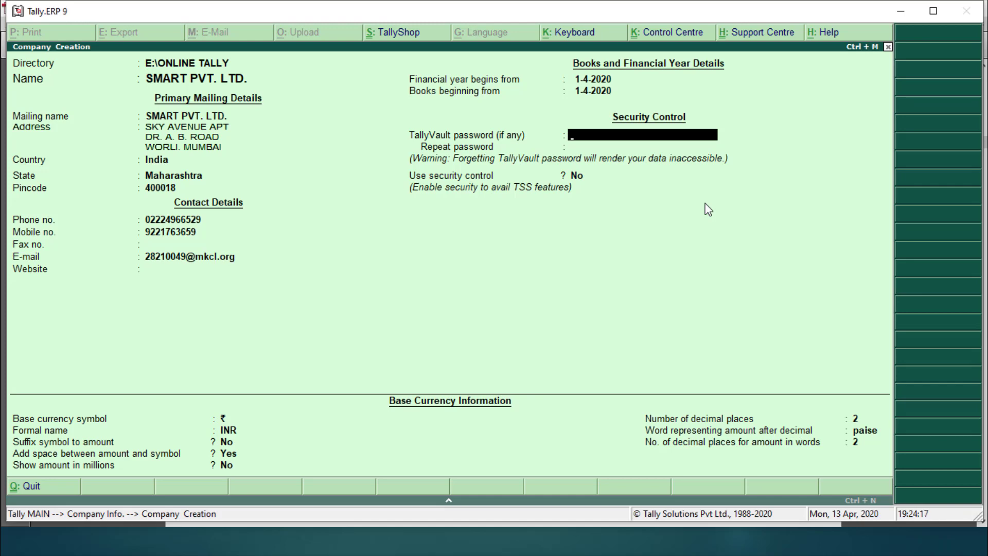
key(ctrl+a)
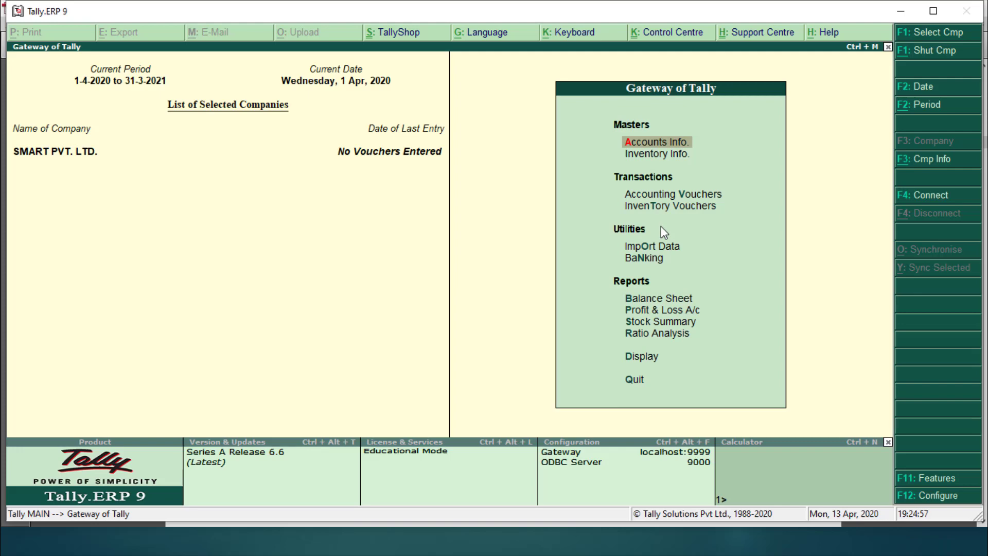
key(alt+Tab)
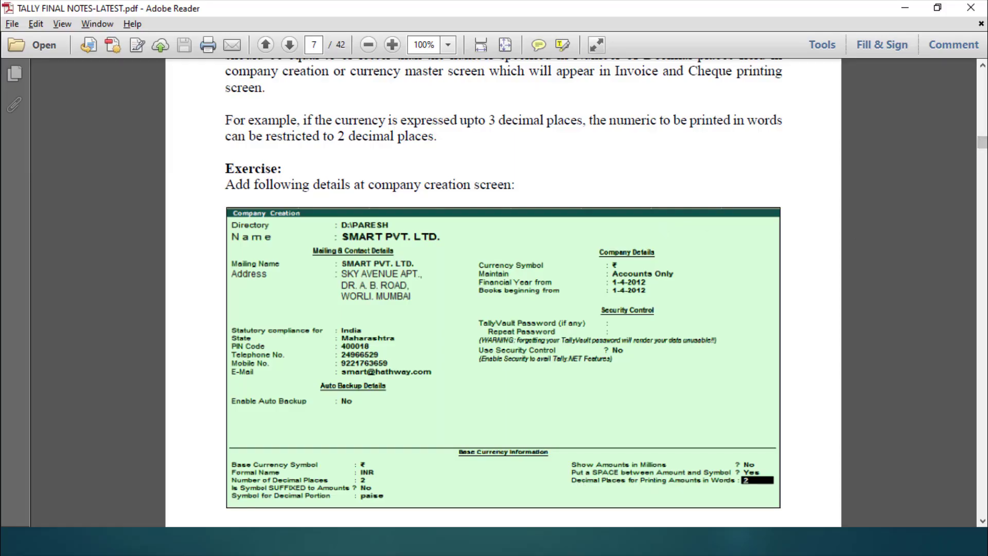
Step: Scroll the notes from page 7 to the page 12 SMART PVT. LTD. trial balance exercise
click(983, 521)
drag(983, 521, 982, 521)
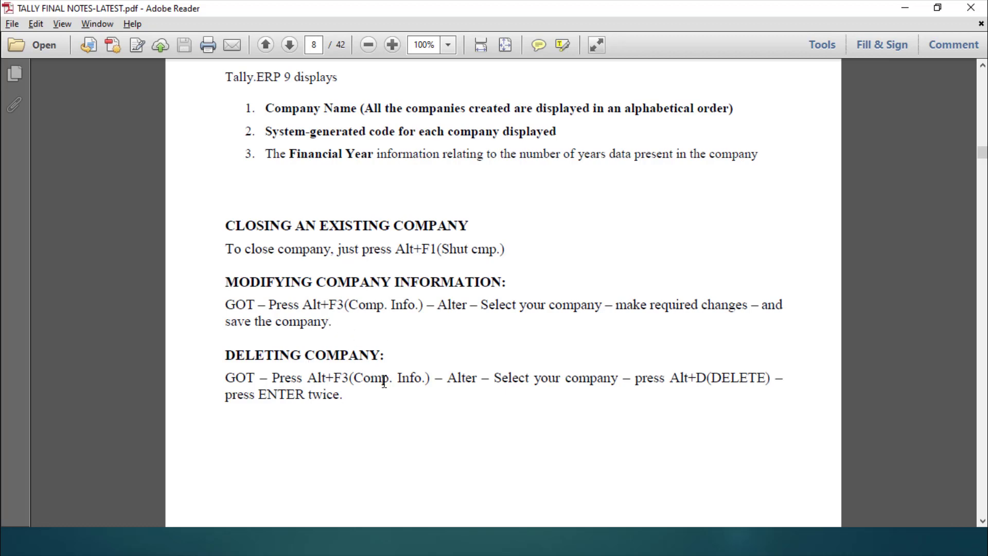
click(982, 522)
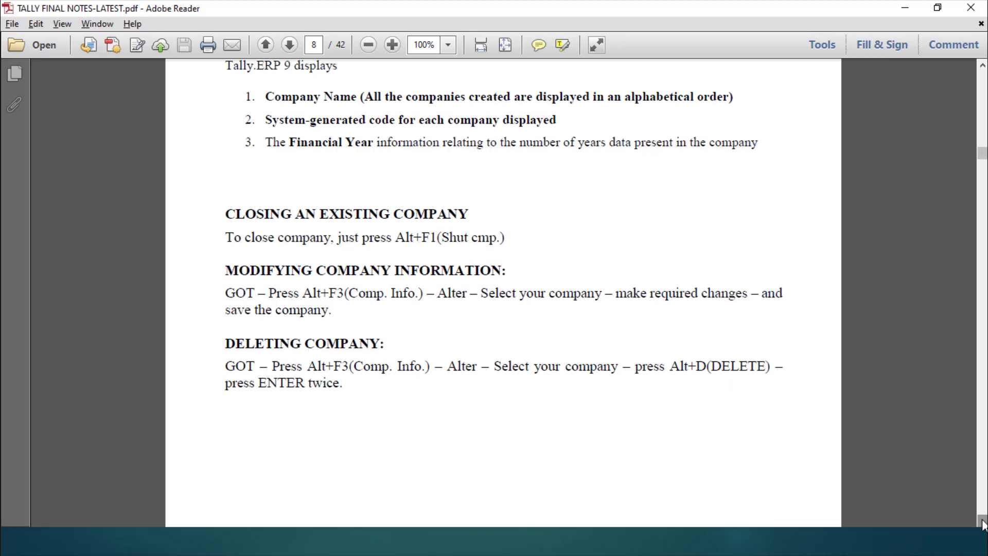
drag(983, 523, 983, 523)
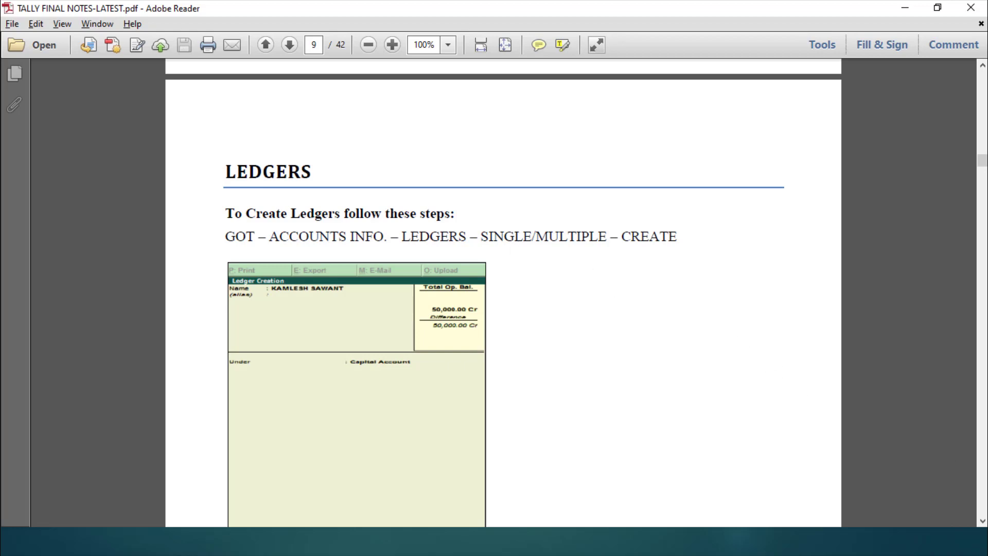
drag(983, 523, 983, 524)
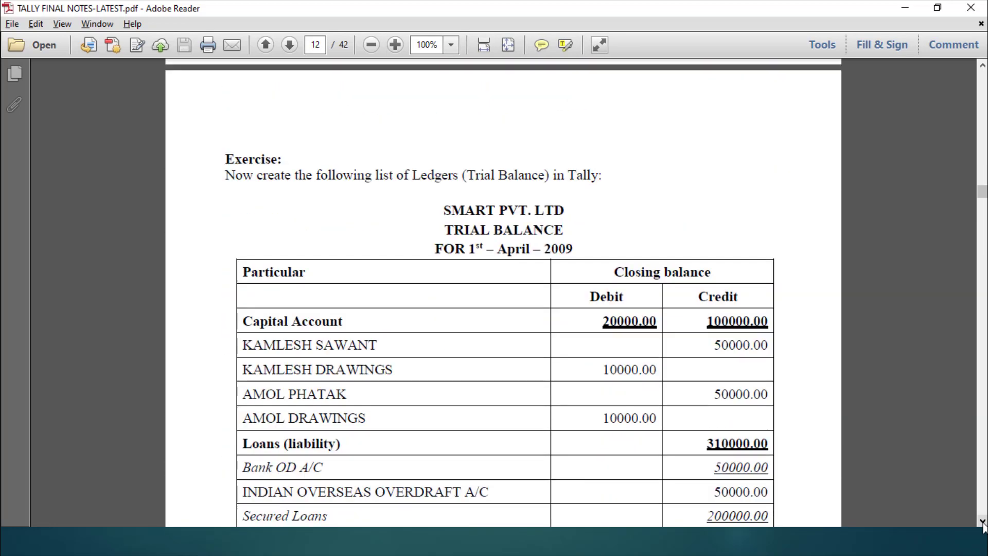
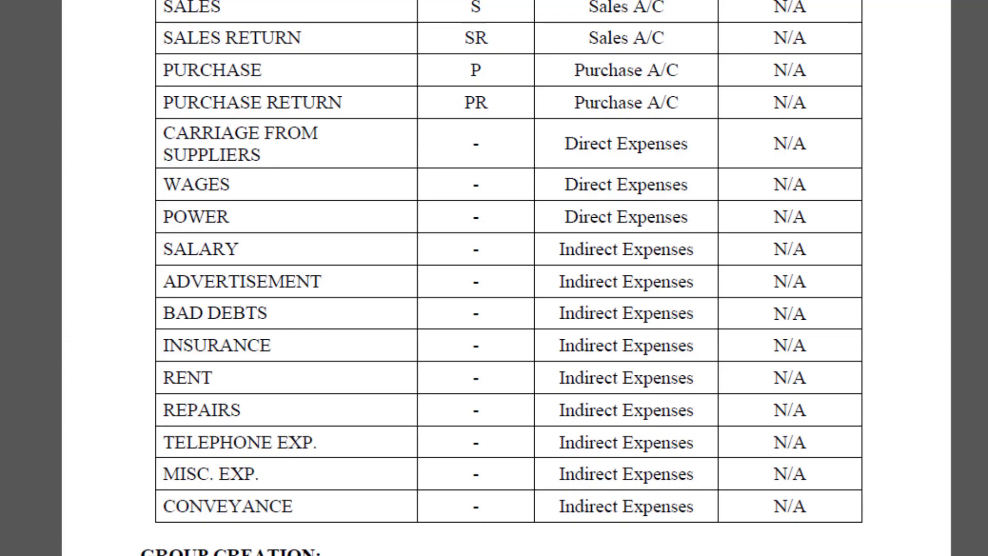
Step: Scroll the notes up until the SMART PVT. LTD. trial balance table with its Capital Account rows shows
scroll(494, 278, up, 2)
scroll(494, 278, up, 20)
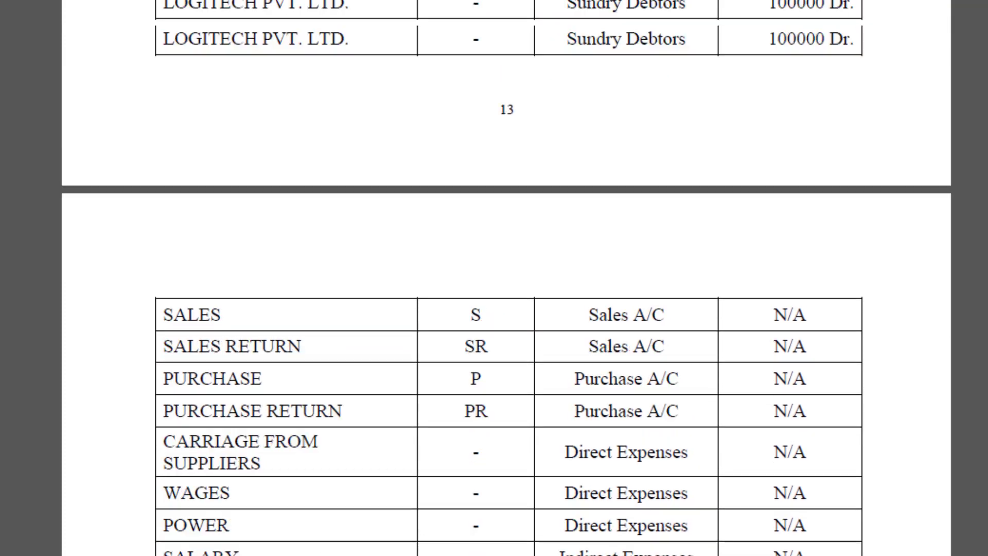
scroll(495, 278, up, 15)
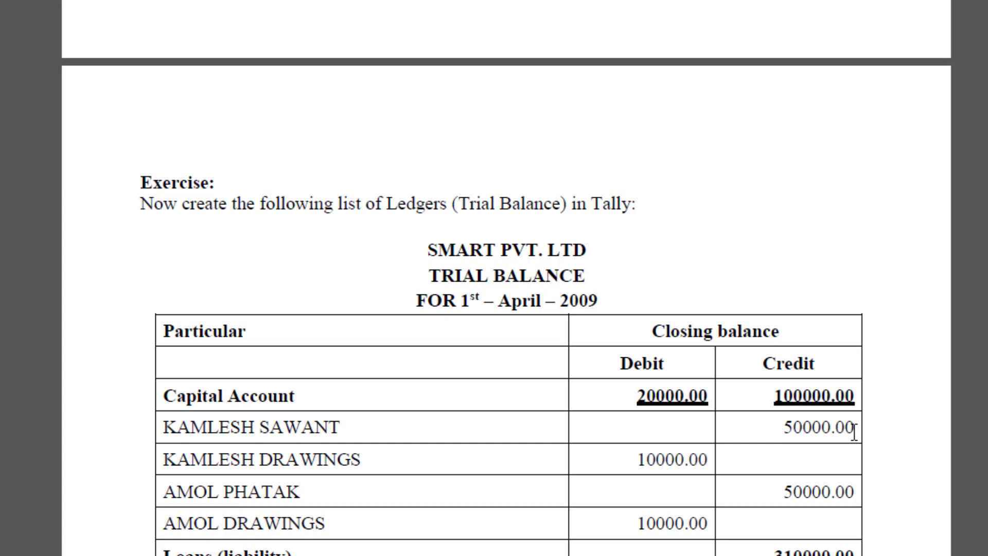
Step: Back in Tally, open a single ledger creation form from Accounts Info > Ledgers
key(alt+Tab)
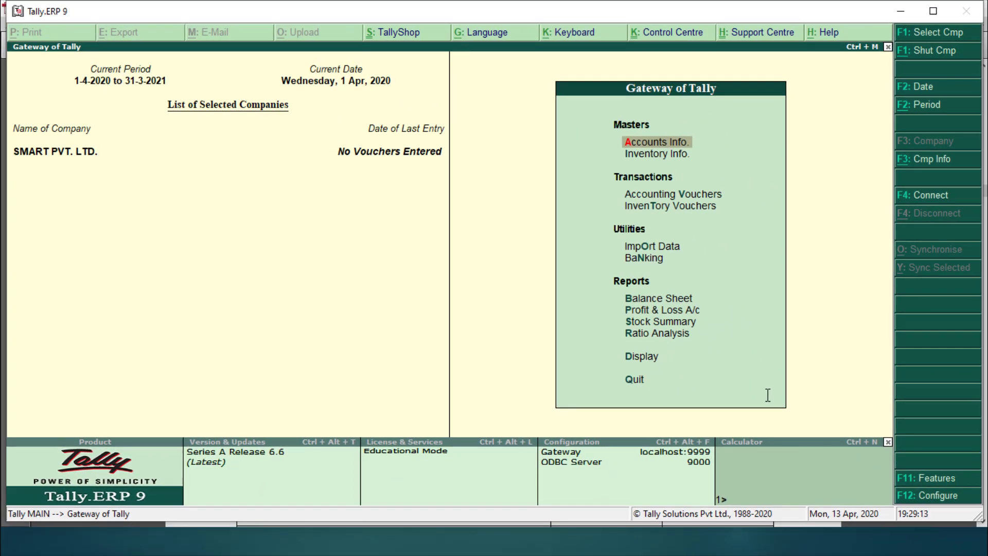
key(Return)
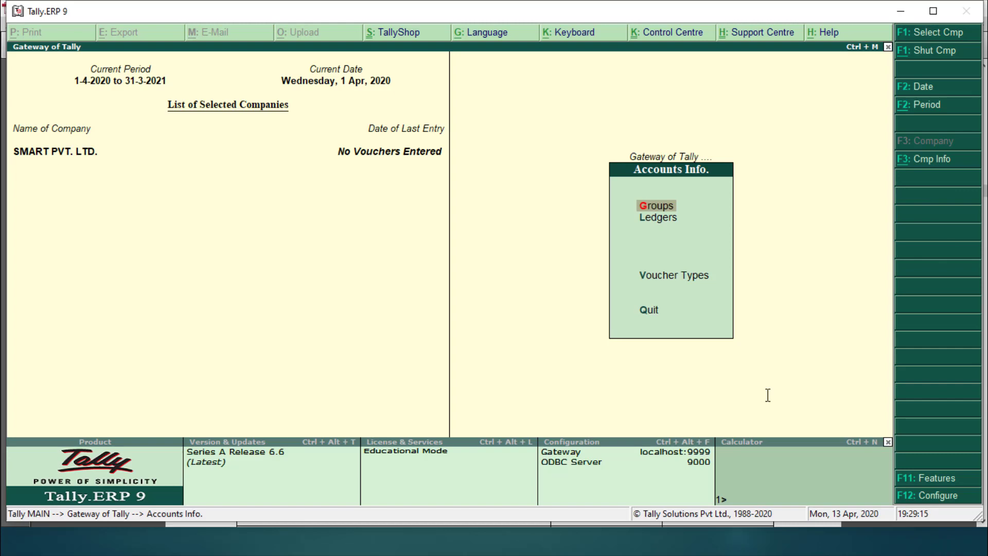
key(Down)
key(Return)
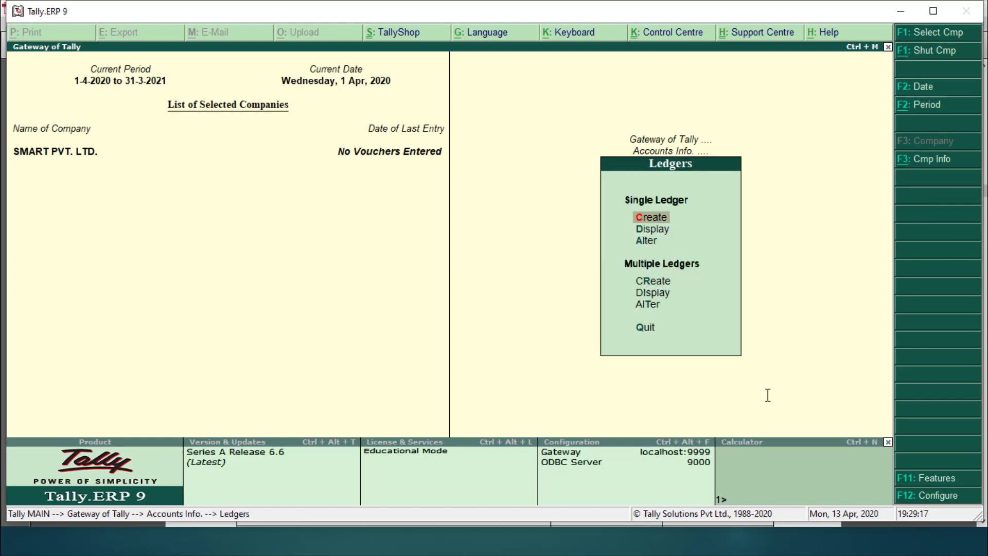
key(Return)
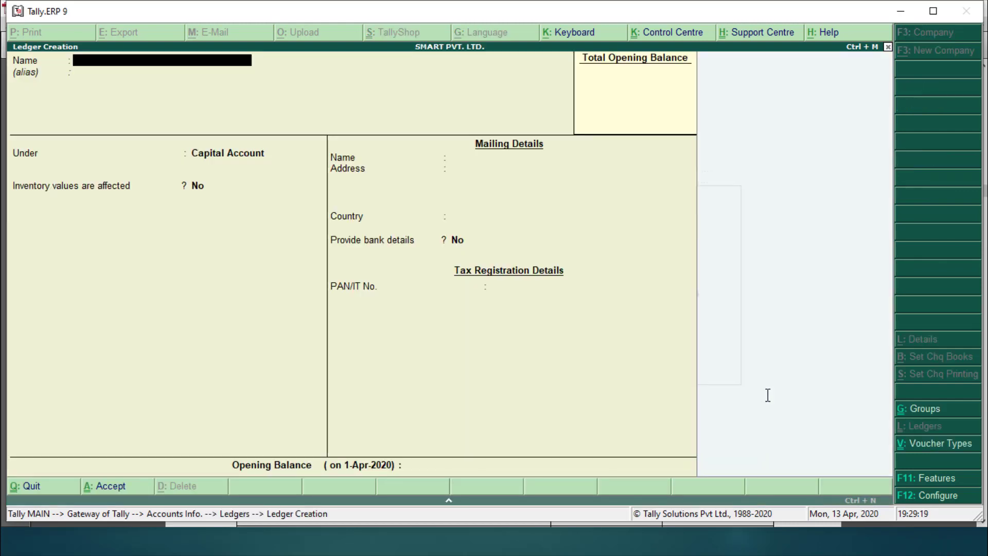
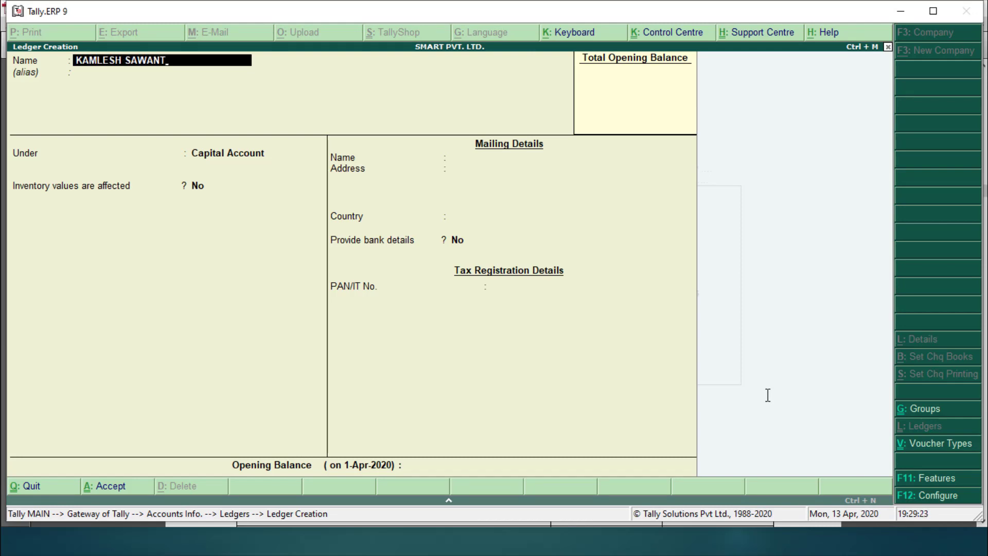
Step: Enter the first partner's name as the ledger, keeping Capital Account, India and Maharashtra
key(Return)
key(Return)
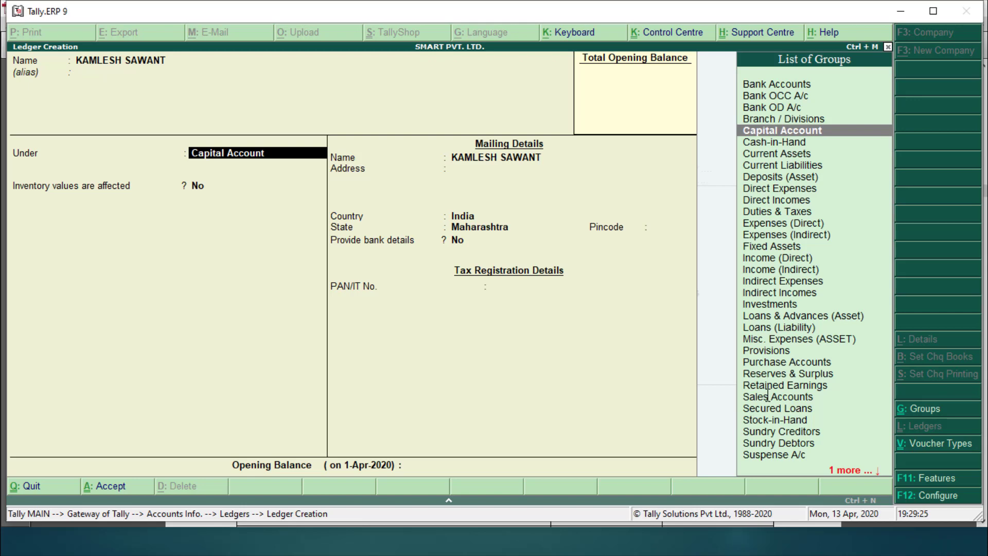
key(Return)
key(Return)
key(Return)
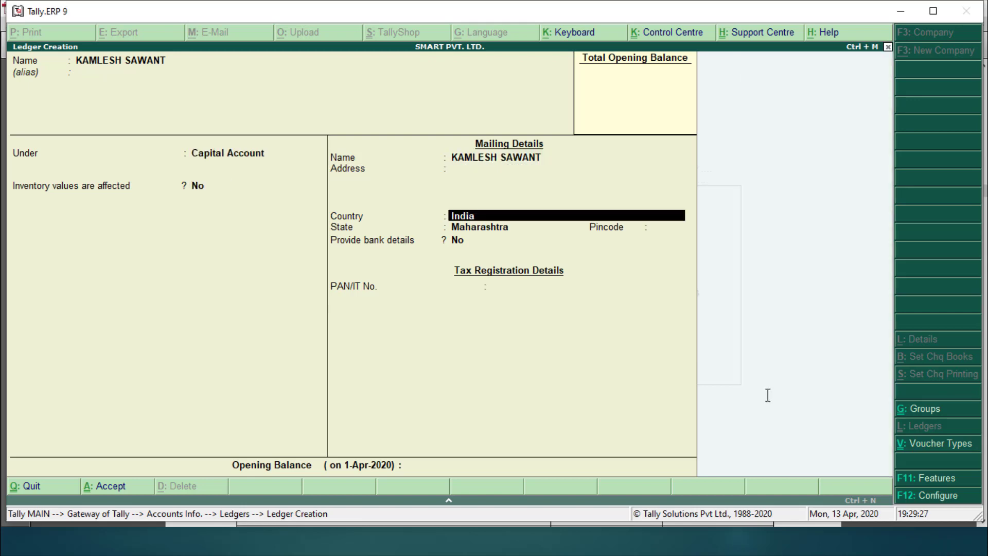
key(Return)
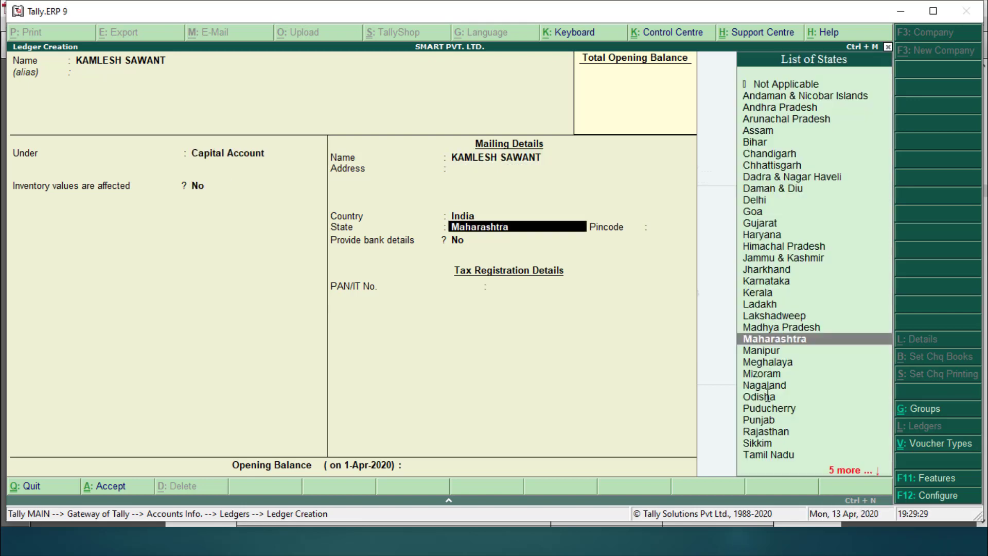
key(Return)
key(Return)
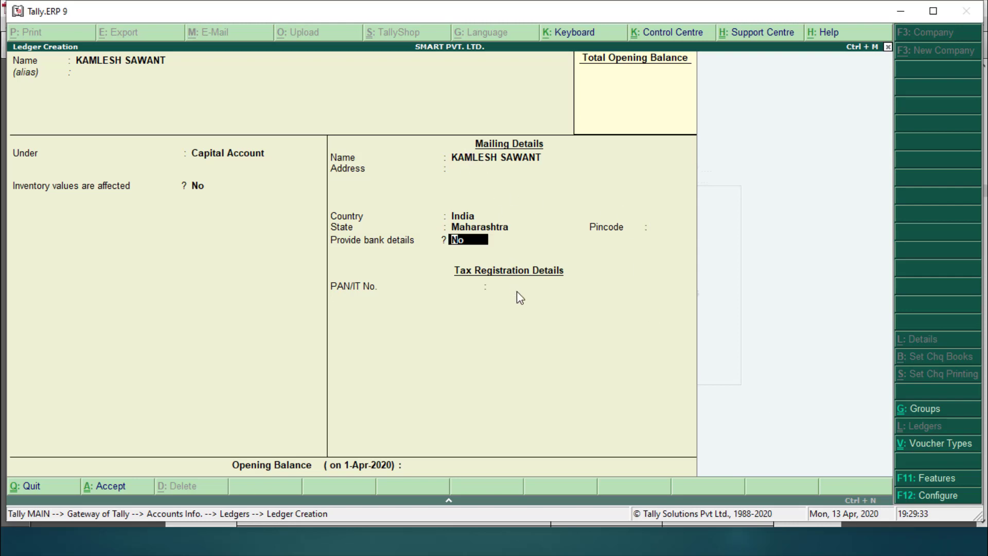
Step: In F12 configuration, set advanced information in masters and ledger addresses both to No
click(910, 503)
key(Return)
key(Return)
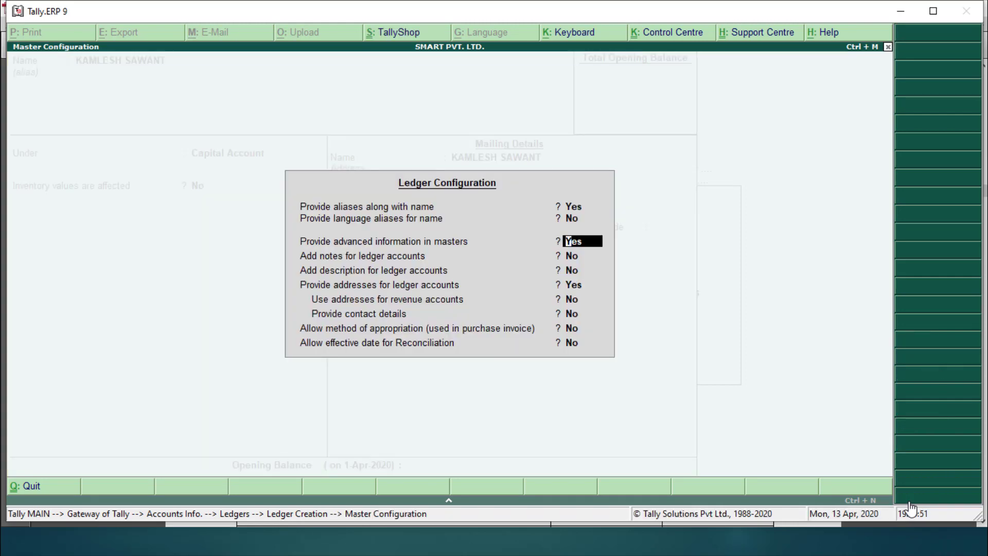
text(n)
key(Return)
key(Return)
text(n)
key(Return)
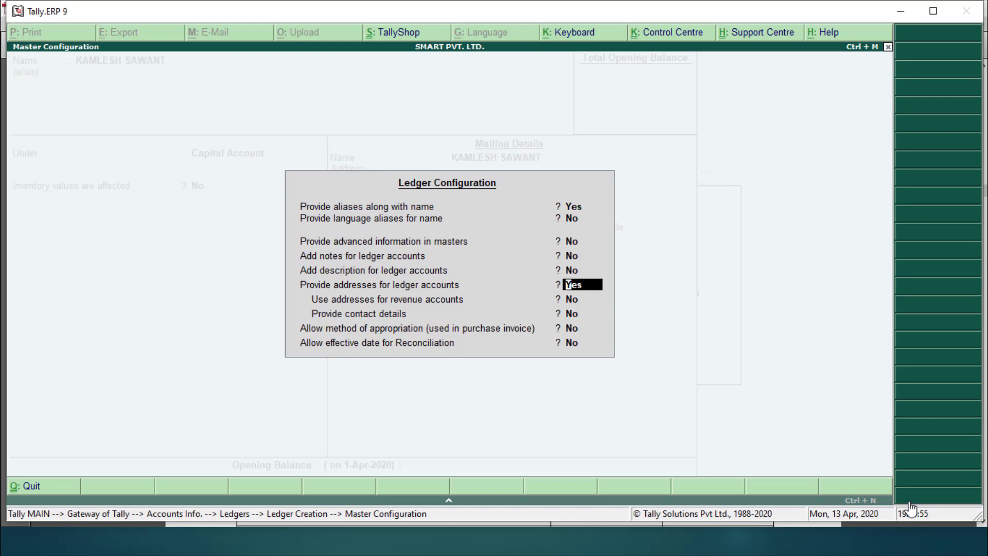
text(n)
key(Return)
key(Return)
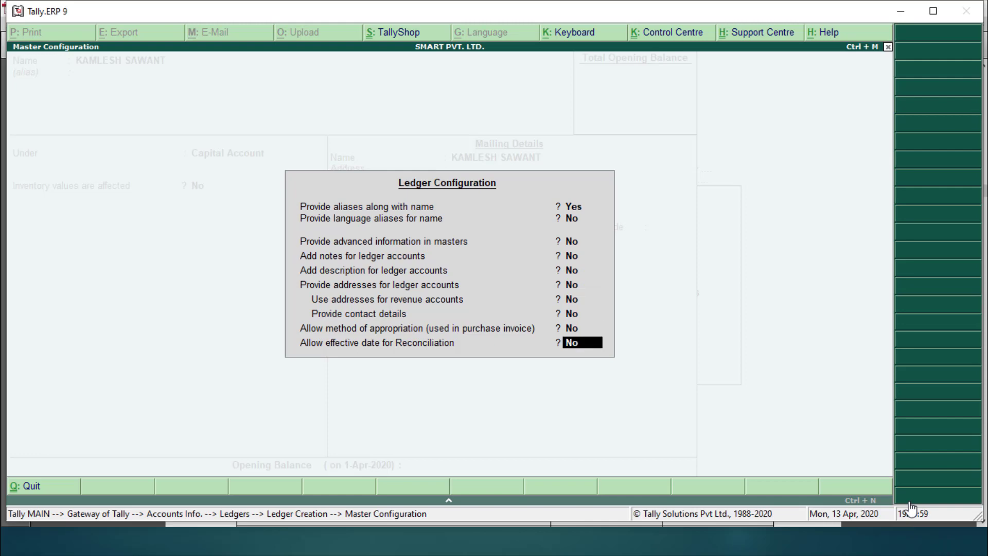
key(Return)
Step: Keep Capital Account as the group and save the ledger with a 50,000 Cr opening balance
key(Return)
key(Return)
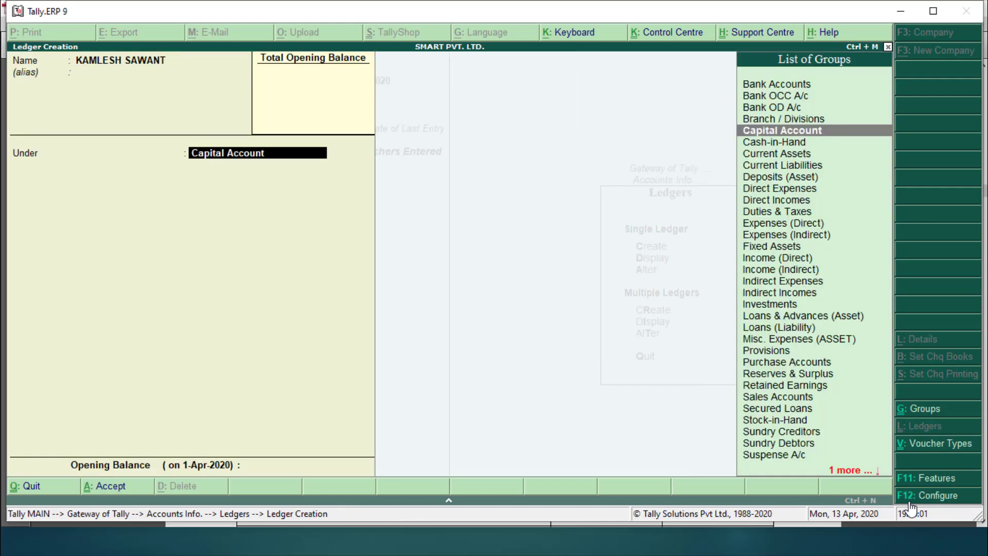
key(Return)
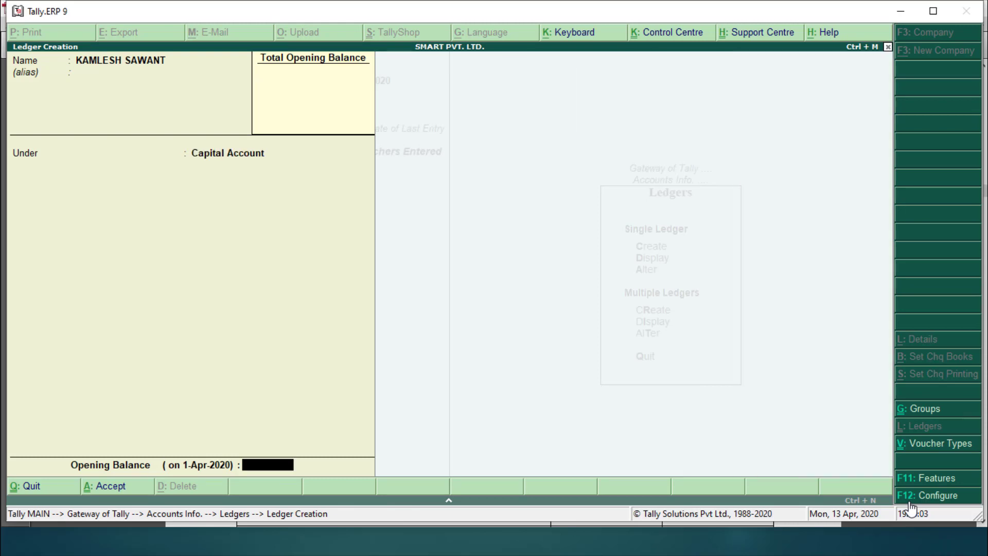
text(50000)
key(Return)
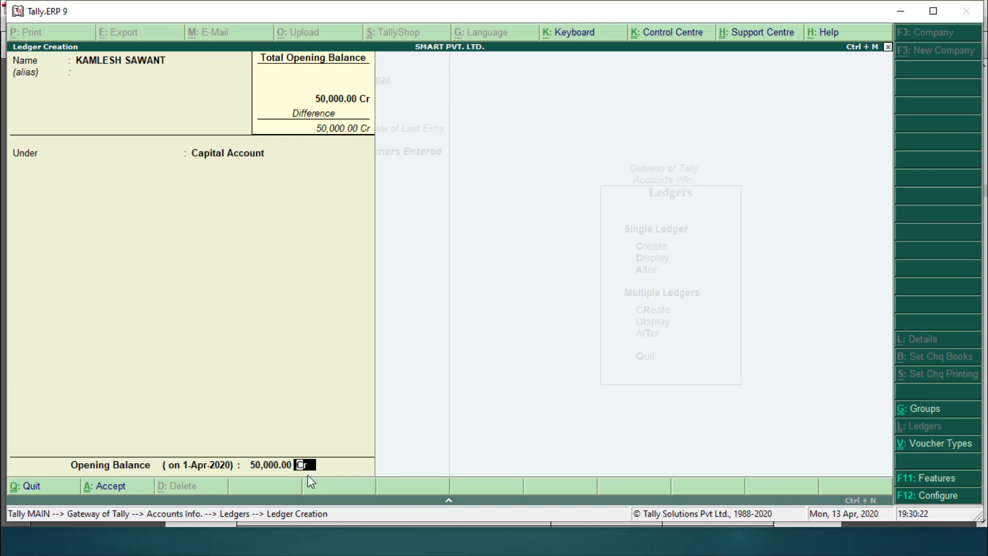
key(Return)
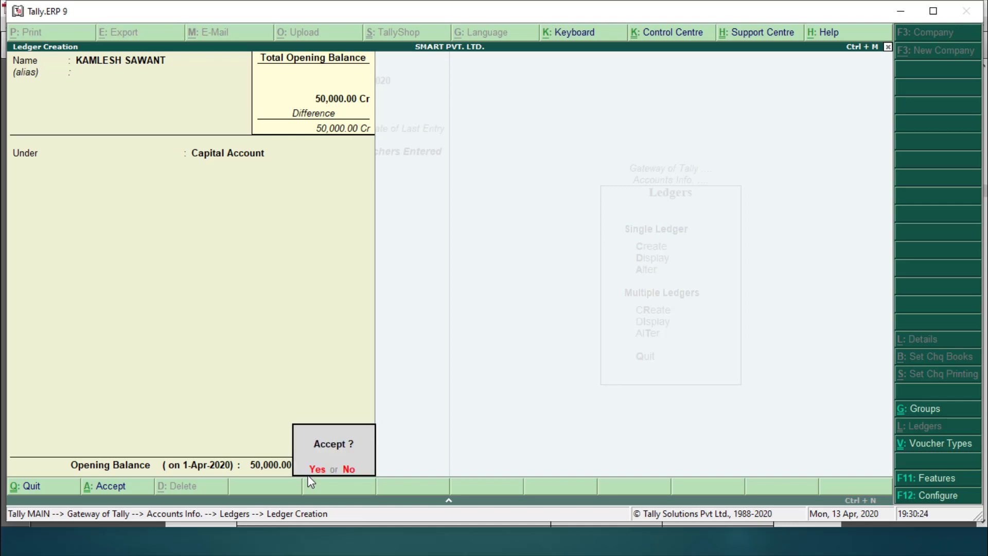
key(Return)
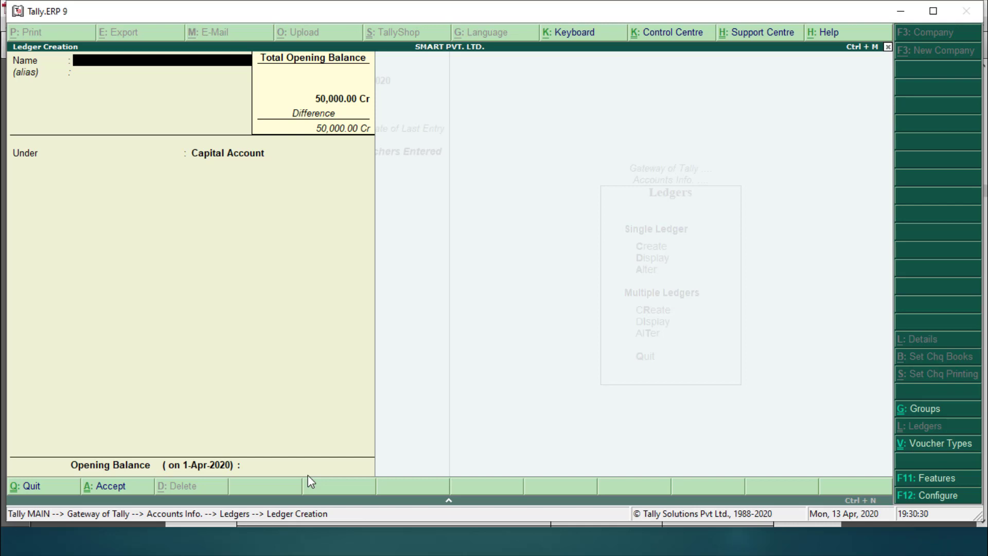
Step: Name the first partner's drawings ledger, keep Capital Account, and enter a 10,000 Dr opening balance
text(KAMLESH DRAWINGS)
key(Return)
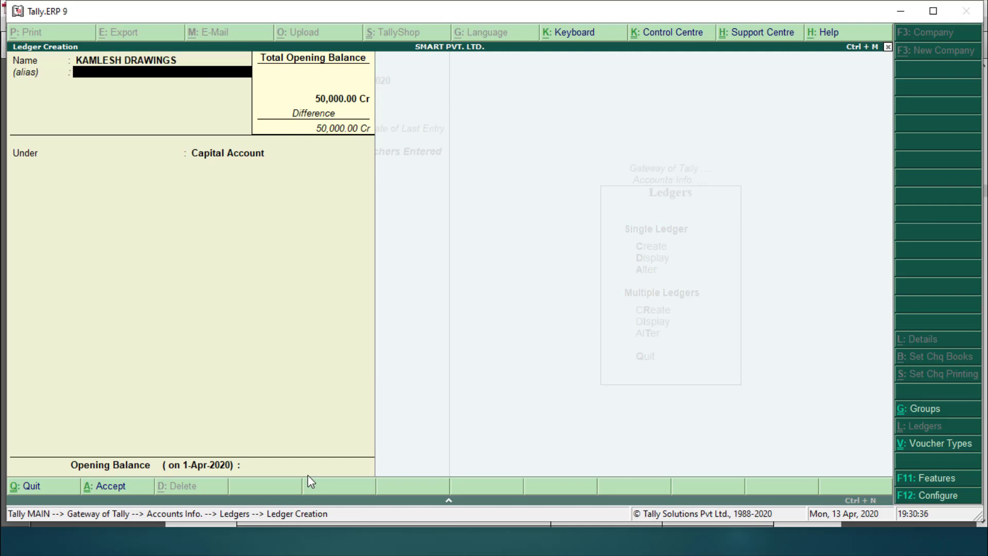
key(Return)
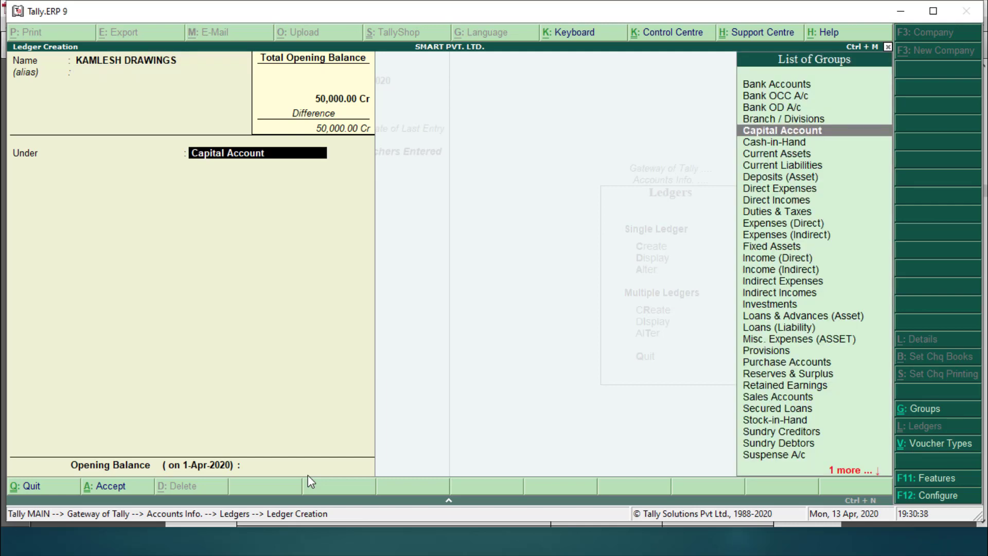
key(alt+Tab)
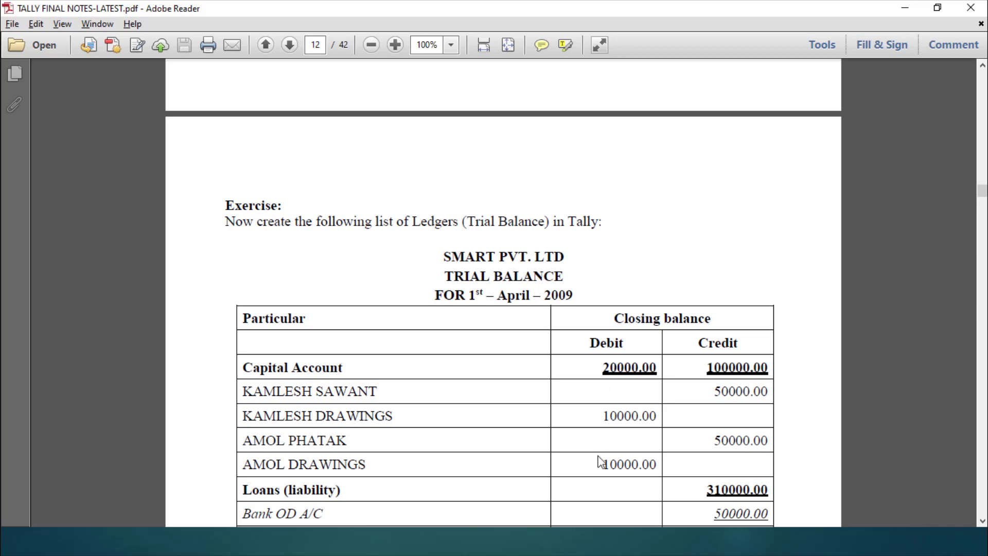
key(alt+Tab)
key(Return)
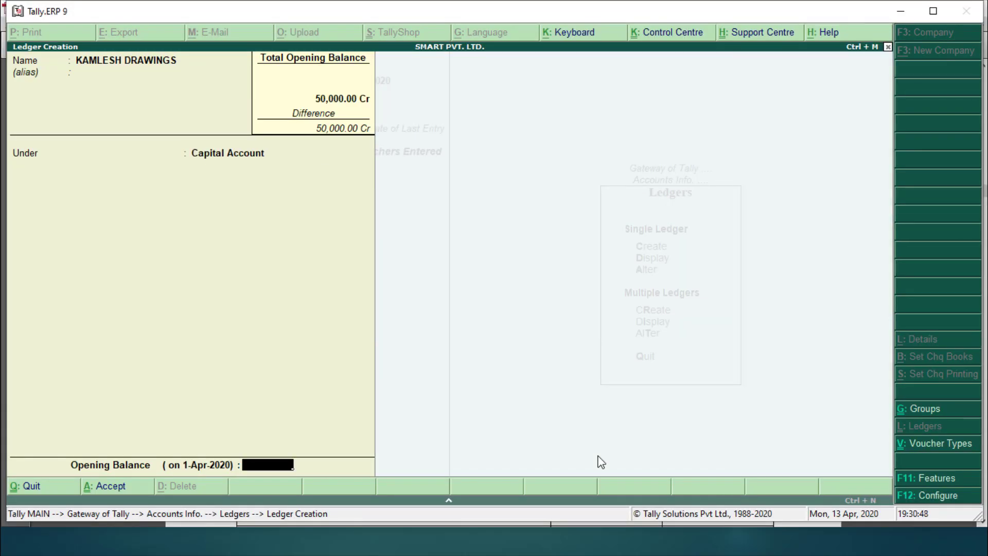
text(10000)
key(Return)
text(D)
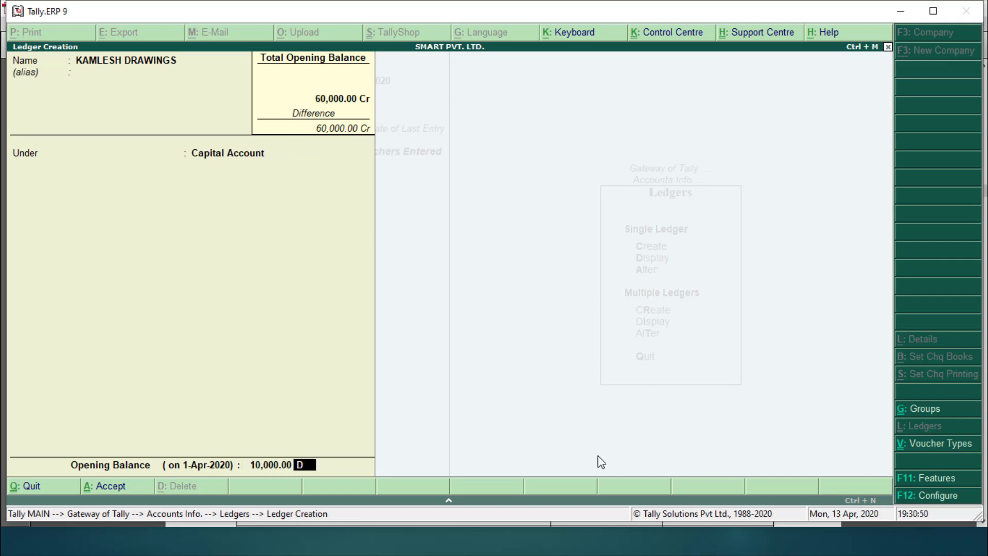
text(r)
key(Return)
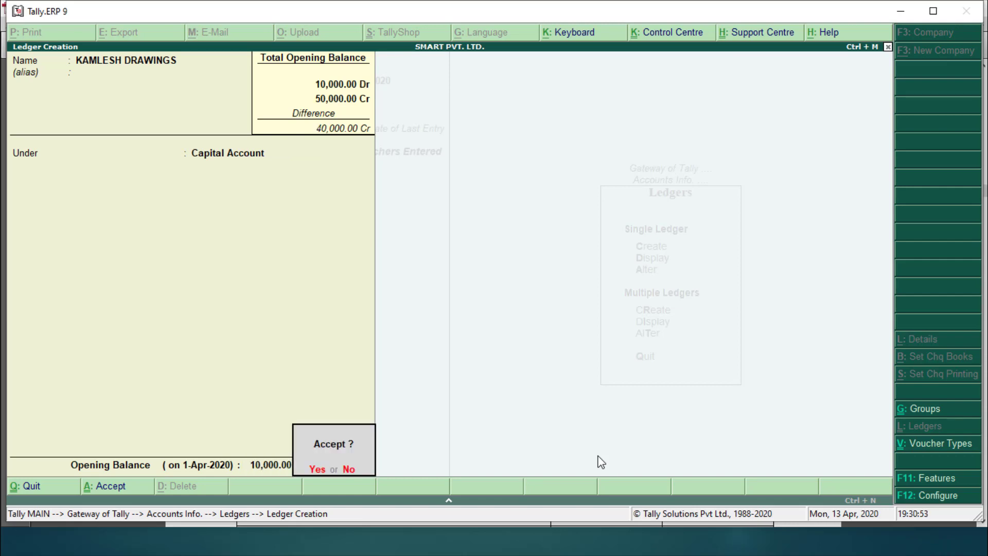
Step: Save the first drawings ledger and enter the second partner's capital ledger at 50,000 Cr
key(Return)
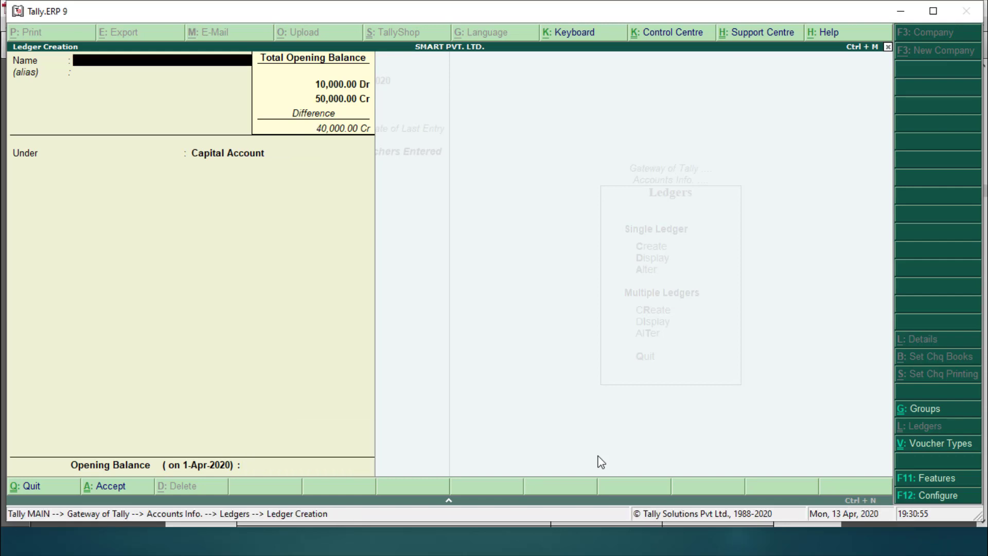
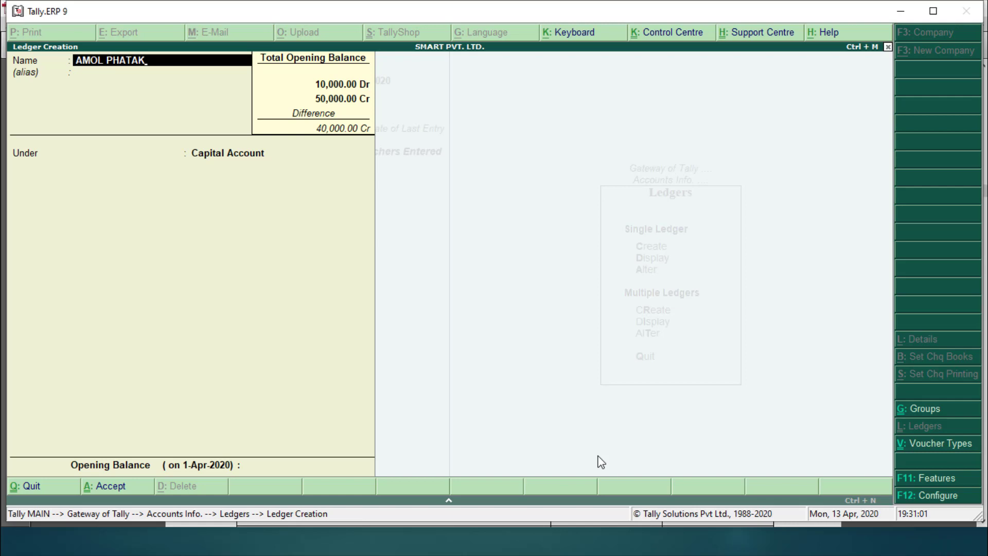
key(Return)
key(Return)
key(Return)
text(50000)
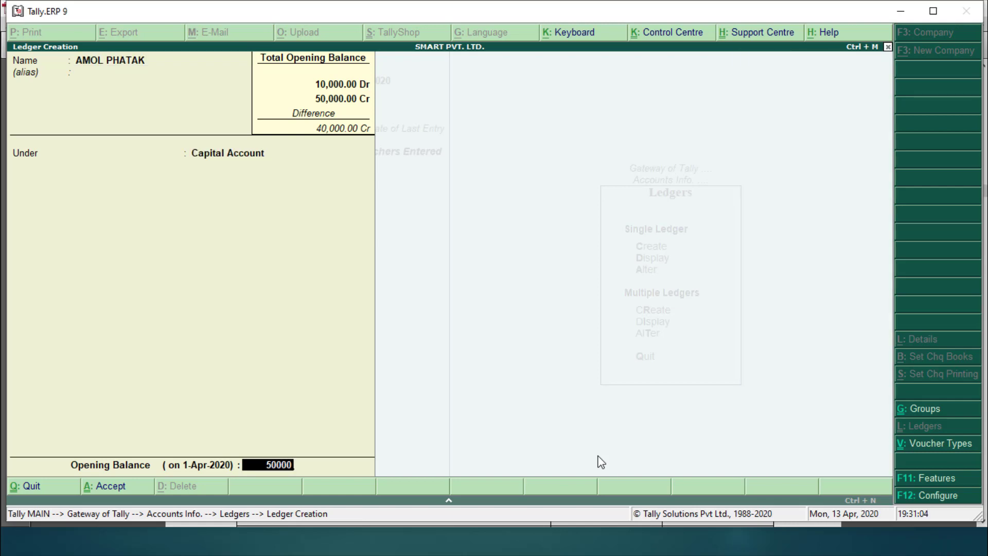
key(Return)
key(Return)
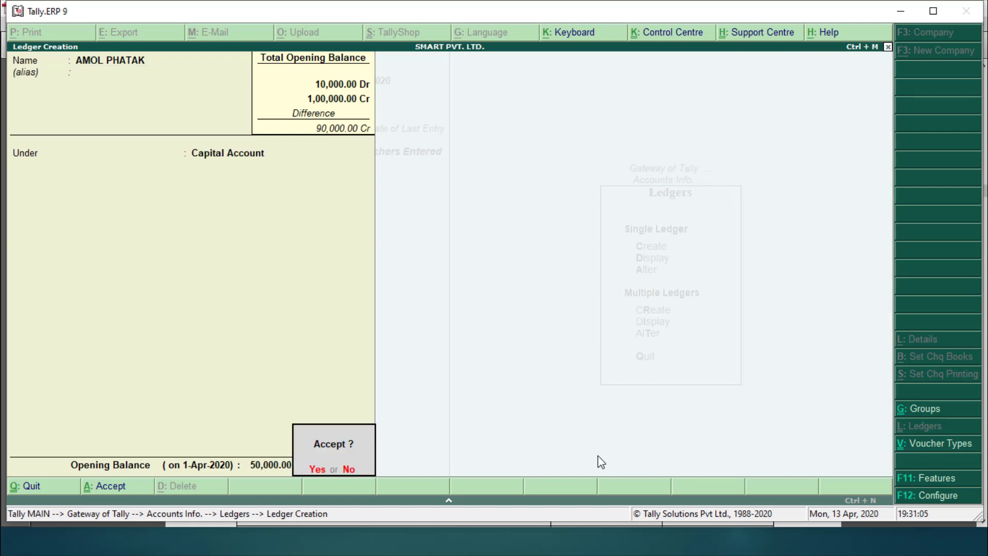
Step: Save that capital ledger and create the second partner's drawings ledger at 10,000 Dr
key(Return)
text(AM)
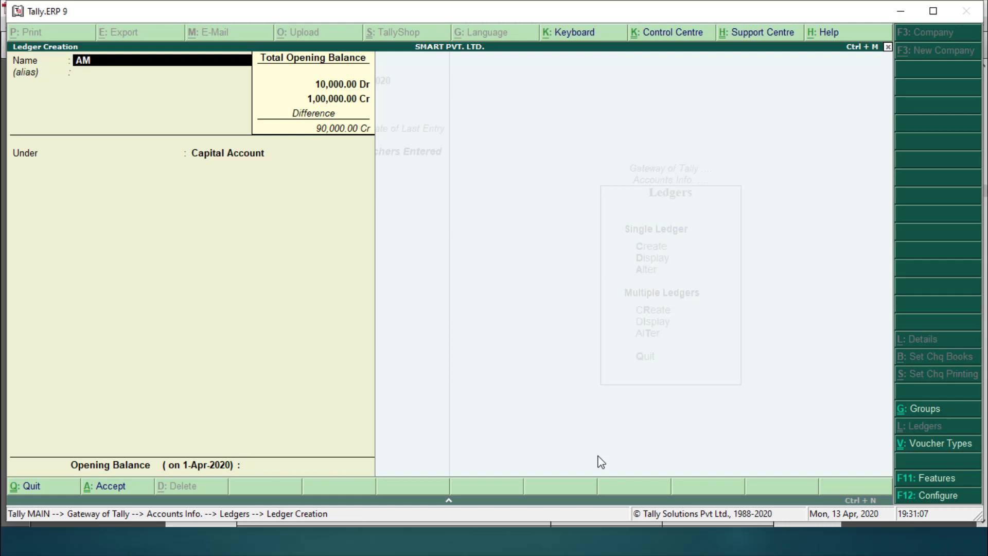
text(OL DRAWINGS)
key(Return)
key(Return)
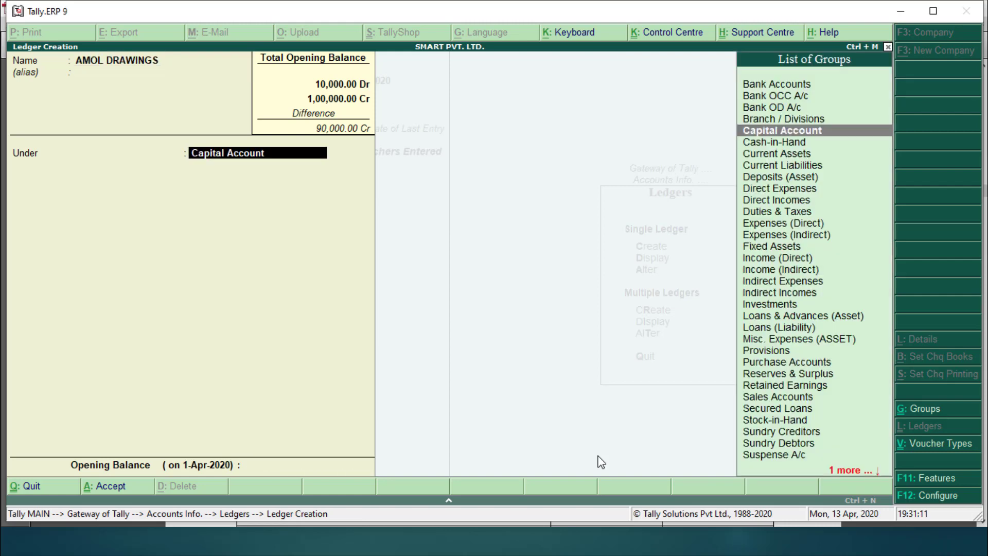
key(Return)
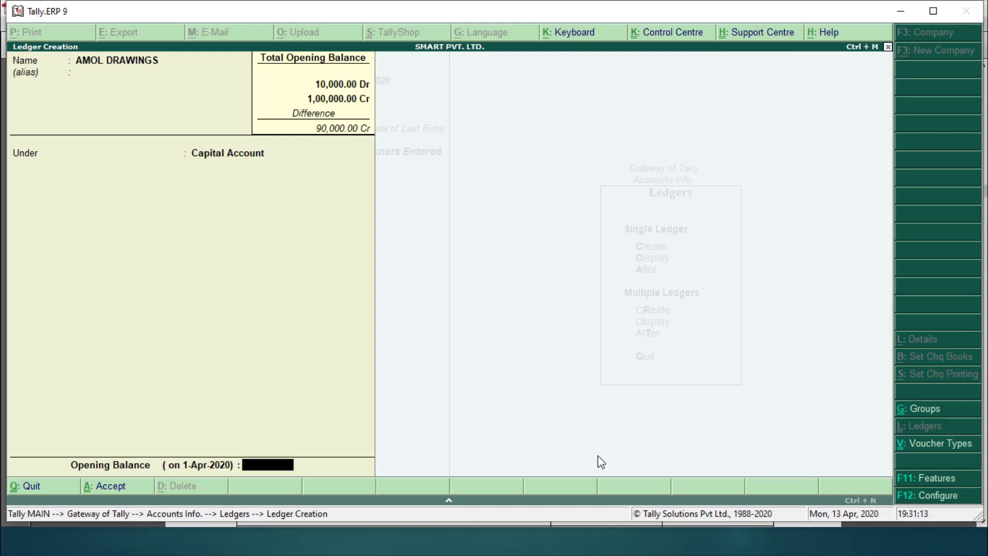
text(10000)
key(Return)
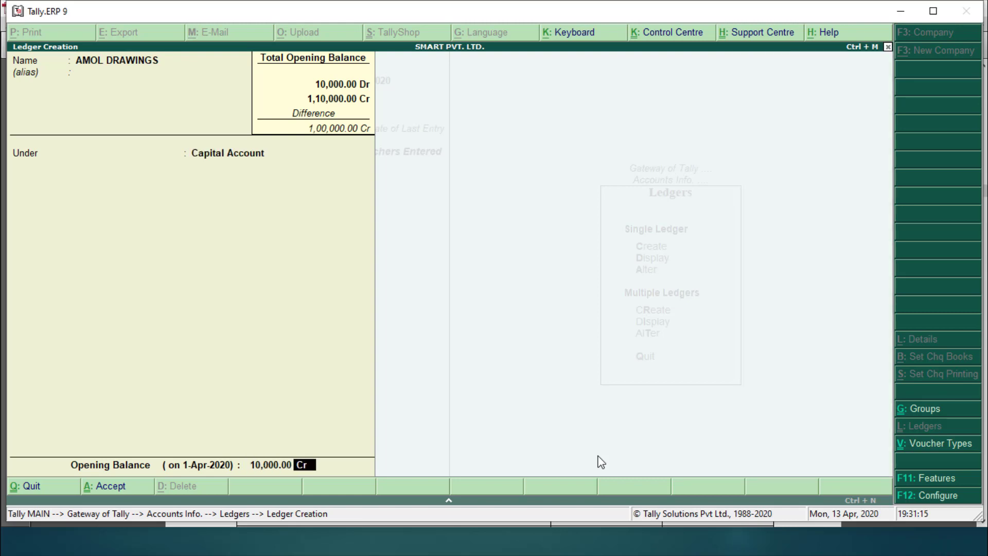
text(DR)
key(Return)
Step: Accept the second drawings ledger and exit ledger creation back to Gateway of Tally
key(y)
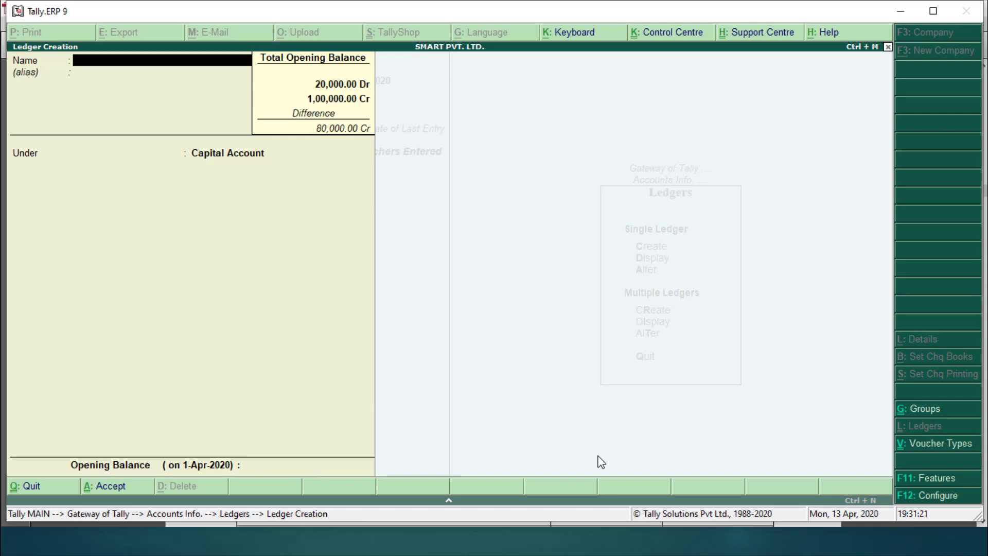
key(Escape)
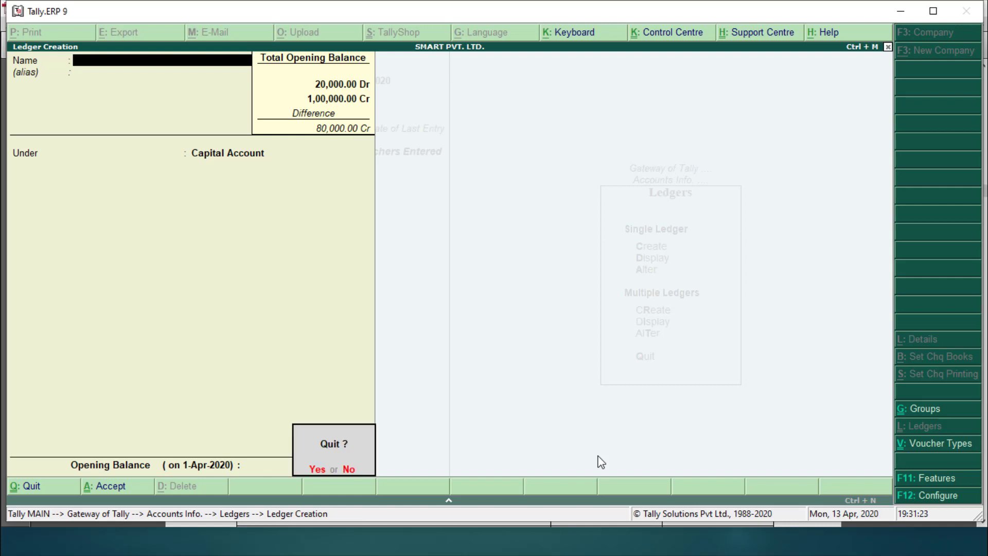
key(y)
key(Escape)
key(Escape)
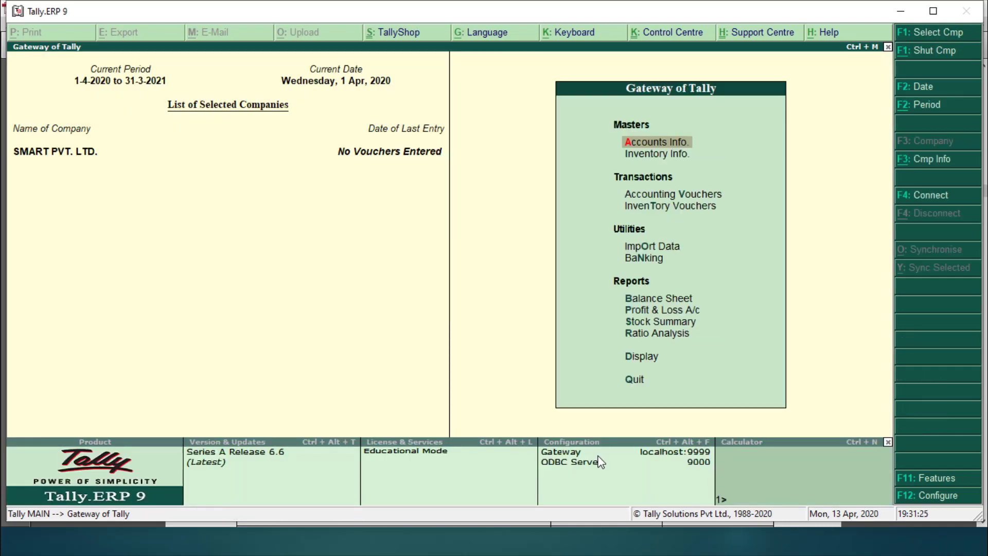
Step: Reopen Accounts Info > Ledgers > Create, then bring up the exercise PDF's loan ledgers
key(Up)
key(Up)
key(Up)
key(Up)
key(Up)
key(Up)
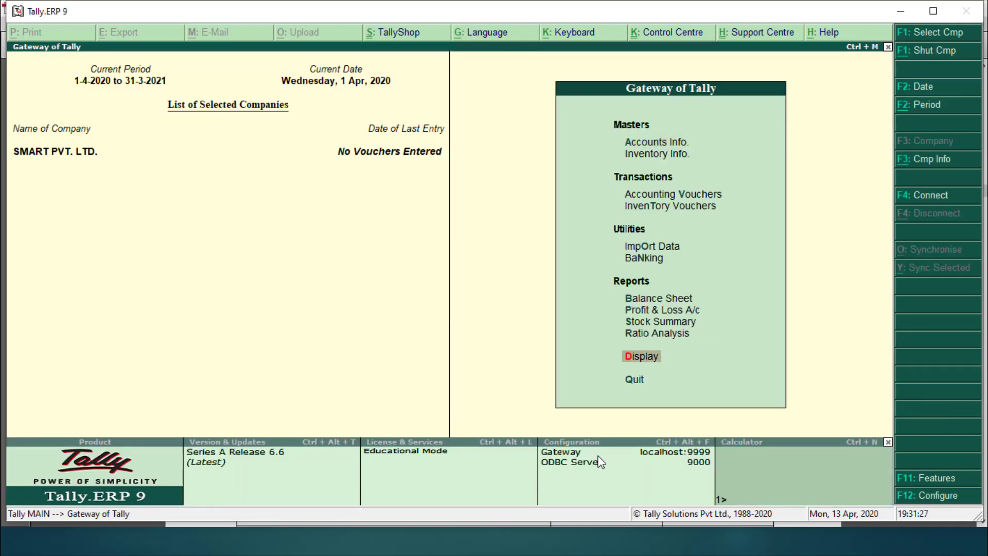
key(Up)
key(Up)
key(Up)
key(Up)
key(Up)
key(Up)
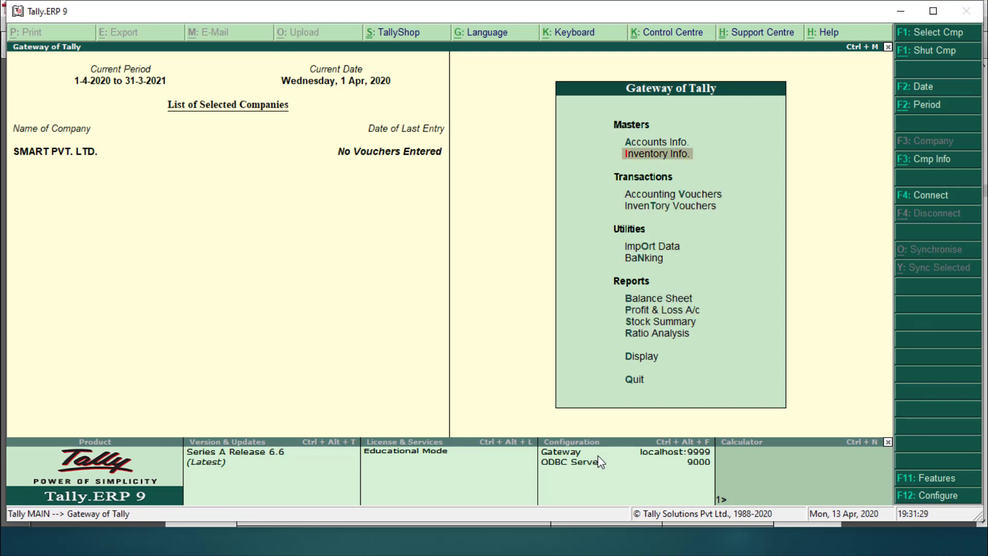
key(Return)
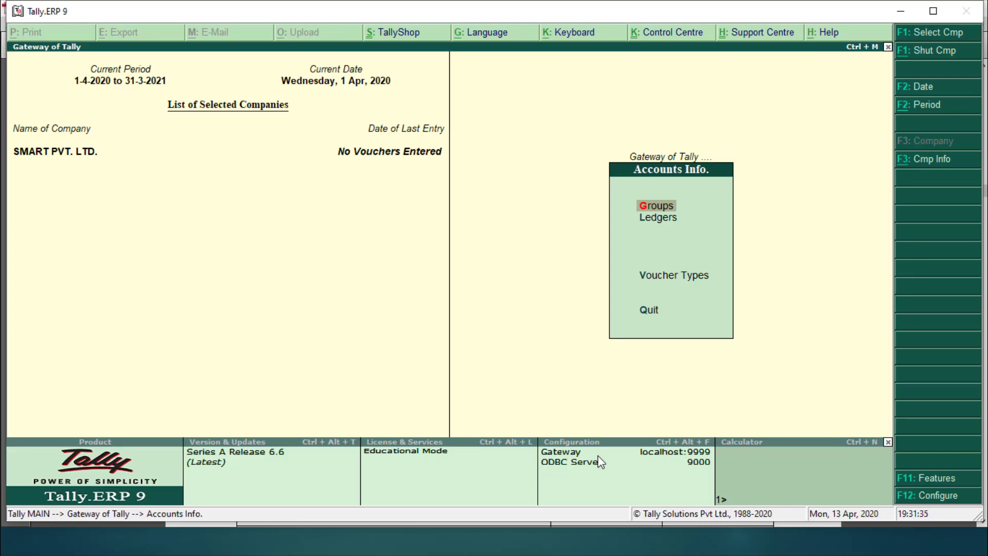
key(Down)
key(Return)
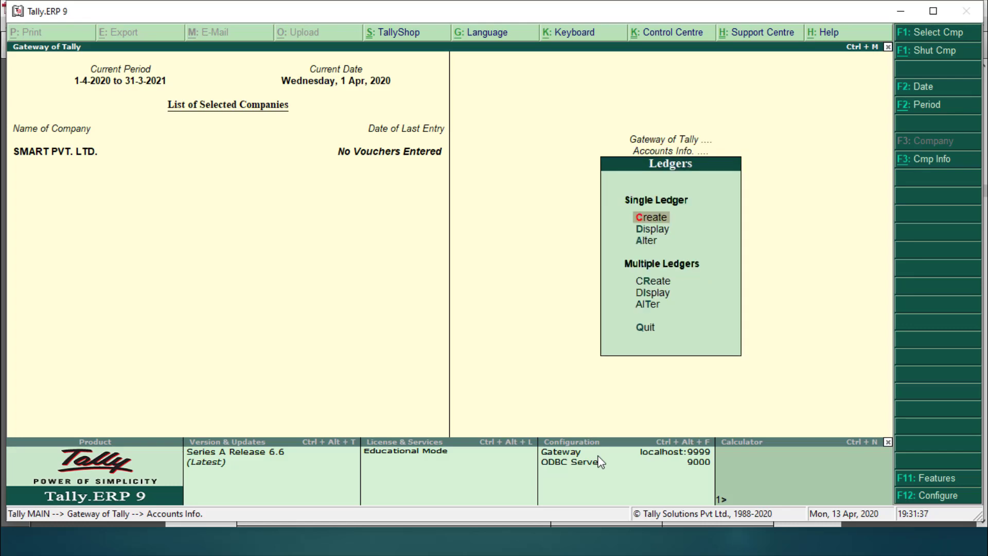
key(Return)
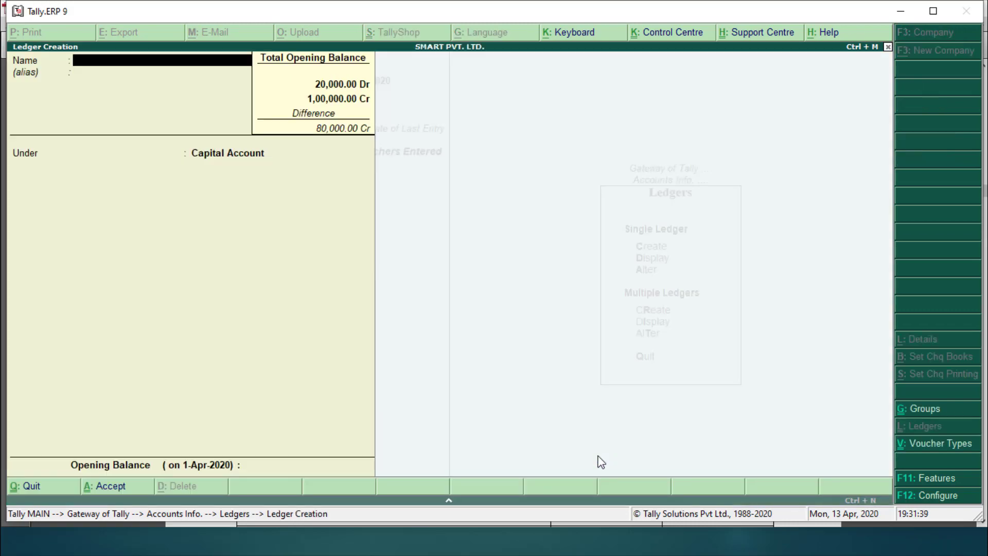
key(alt+Tab)
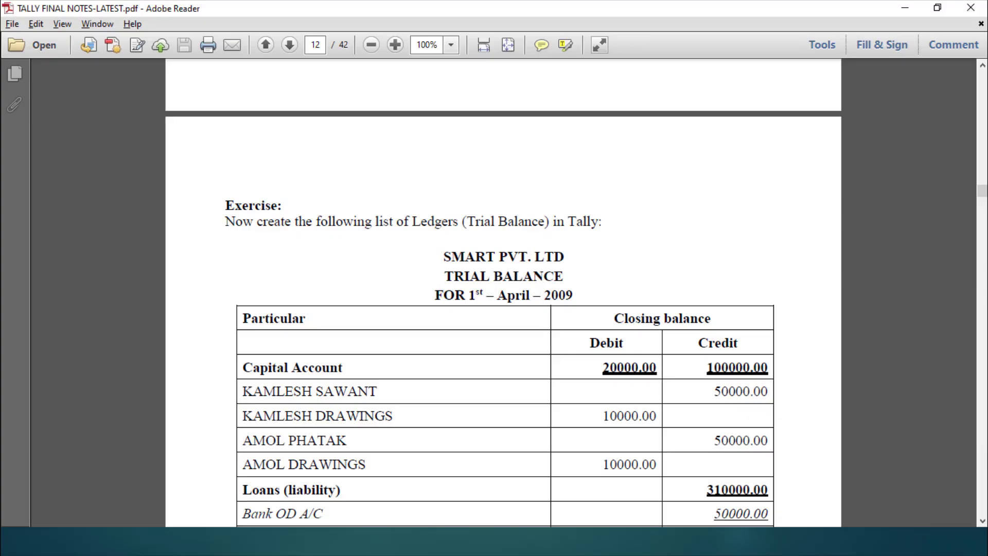
click(982, 522)
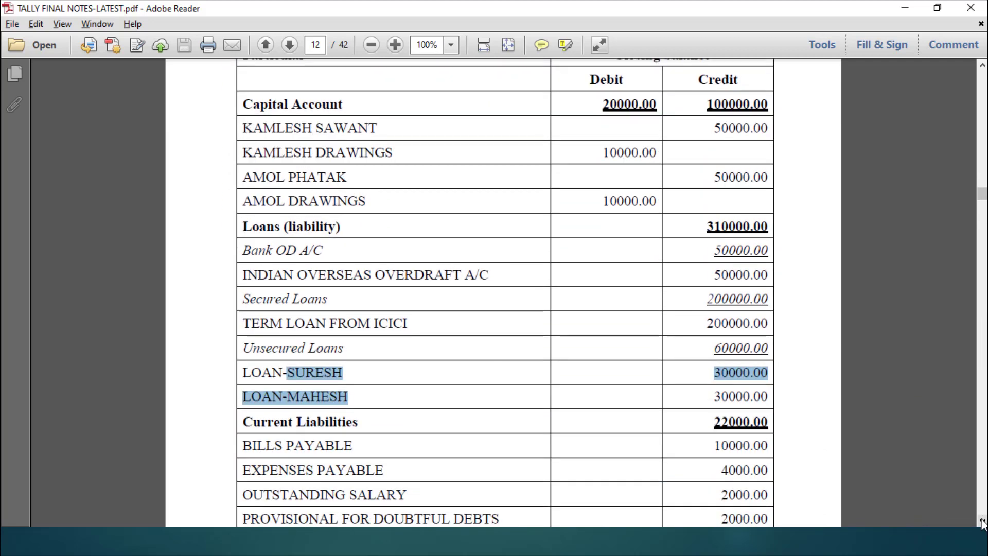
Step: Name the new ledger INDIAN OVERSEAS OVERDRAFT A/C and choose Bank OD A/c as its group
click(412, 316)
key(alt+Tab)
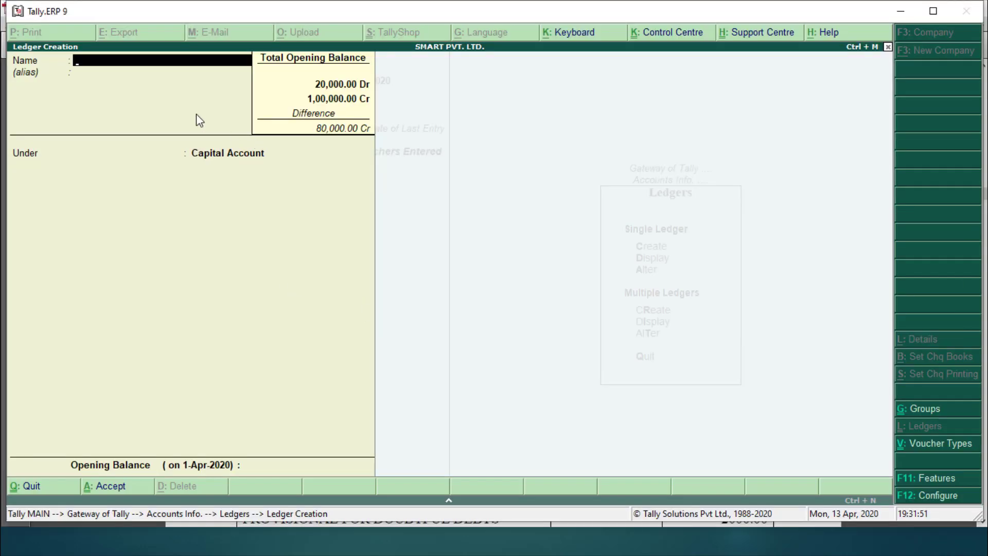
text(INDIAN OVERSEA)
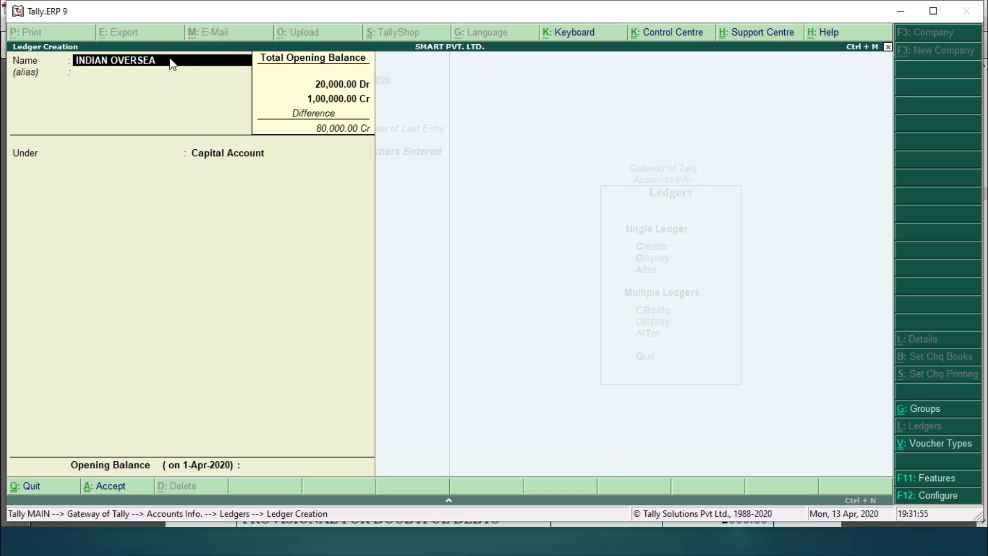
text(S OVERDRAFT A/C)
key(Return)
text(B)
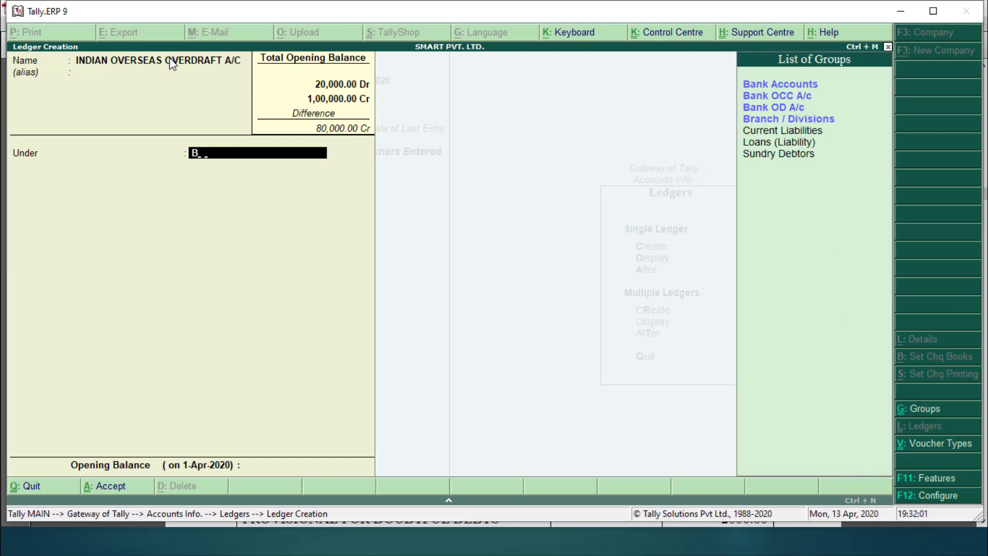
text(AN)
key(Down)
key(Down)
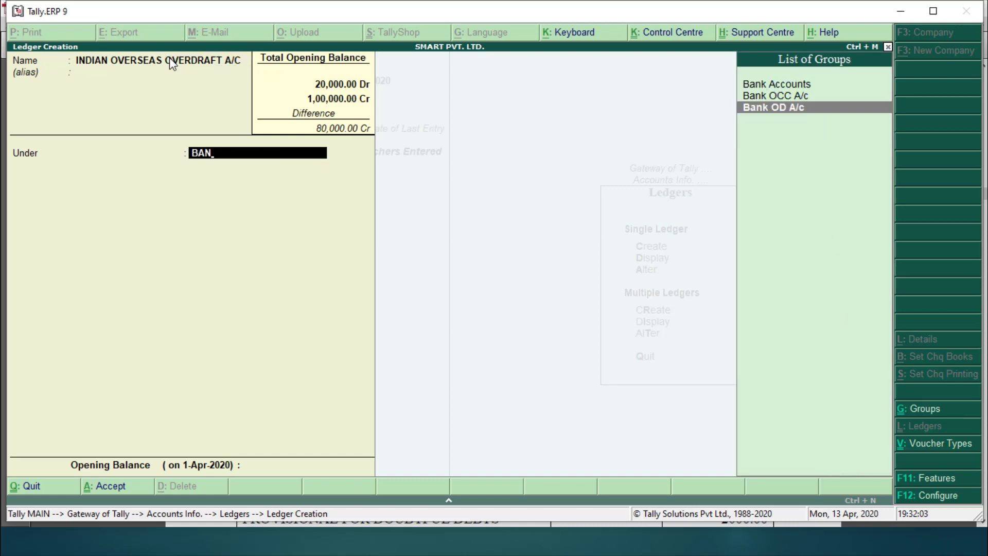
key(Return)
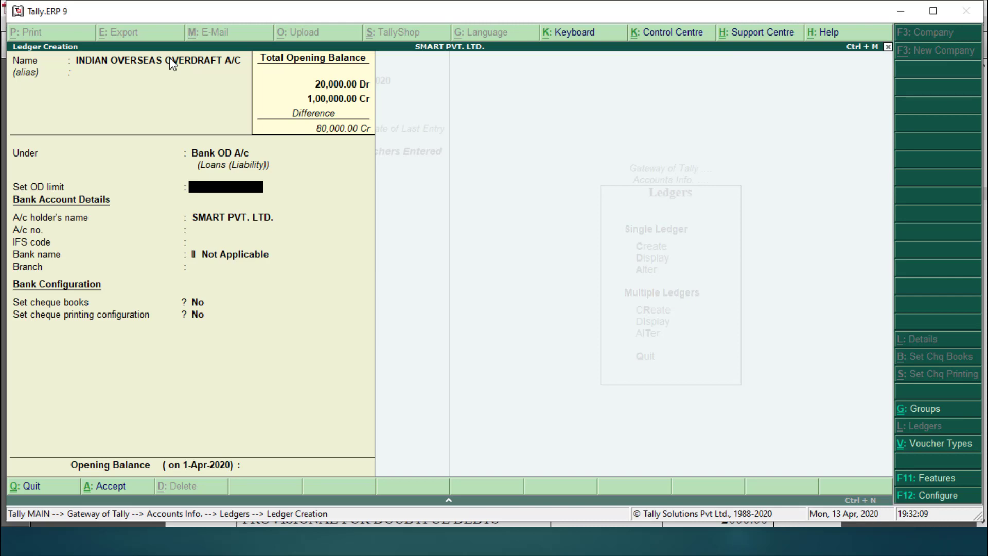
Step: Enter a 5,00,000 OD limit, the account number and WORLI branch, leaving IFS and cheque book defaults
text(500000)
key(Return)
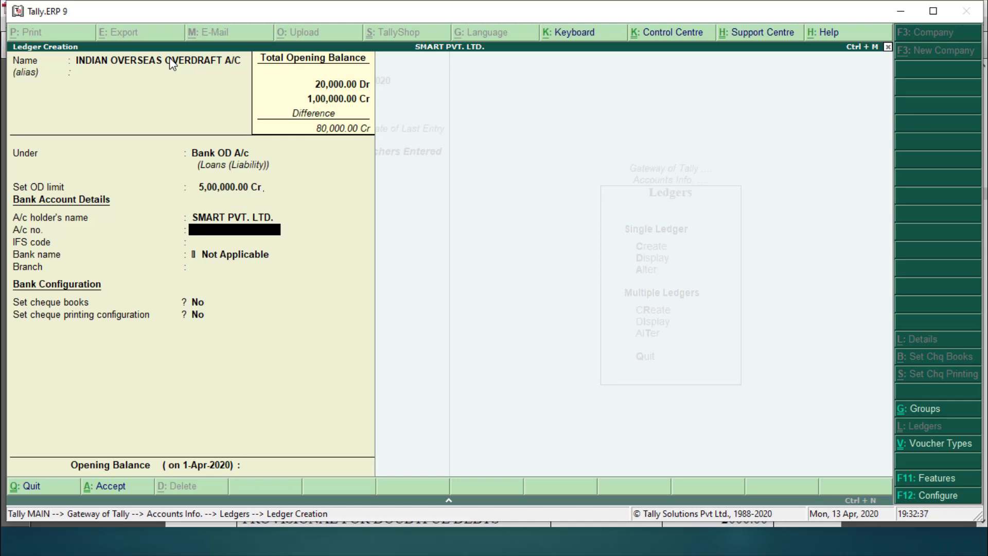
text(2345)
key(Return)
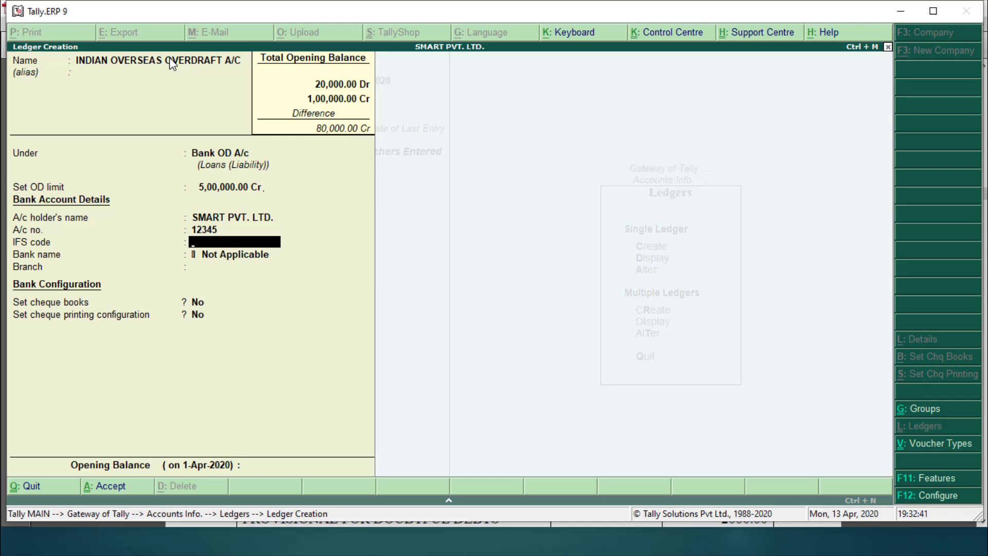
key(Return)
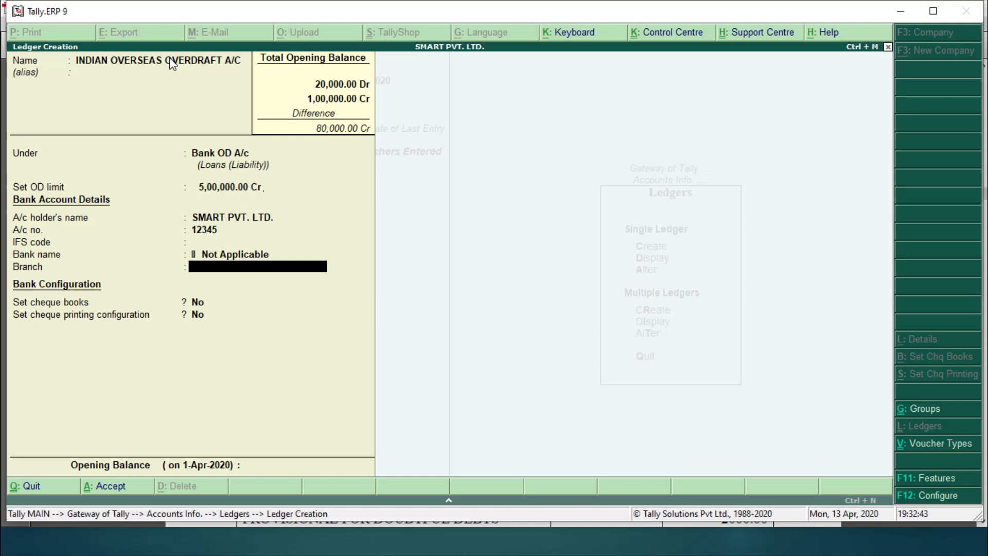
text(WORLI)
key(Return)
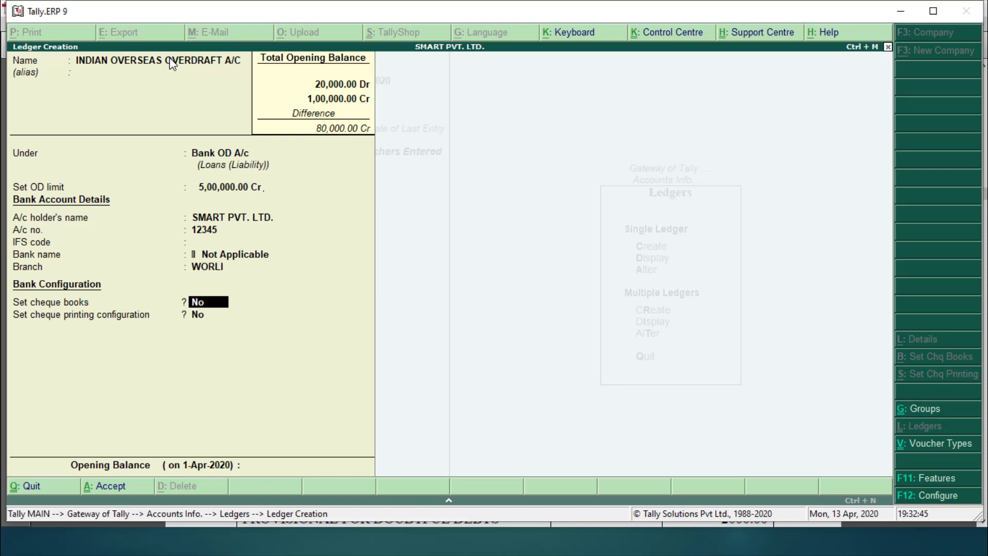
key(Return)
key(Return)
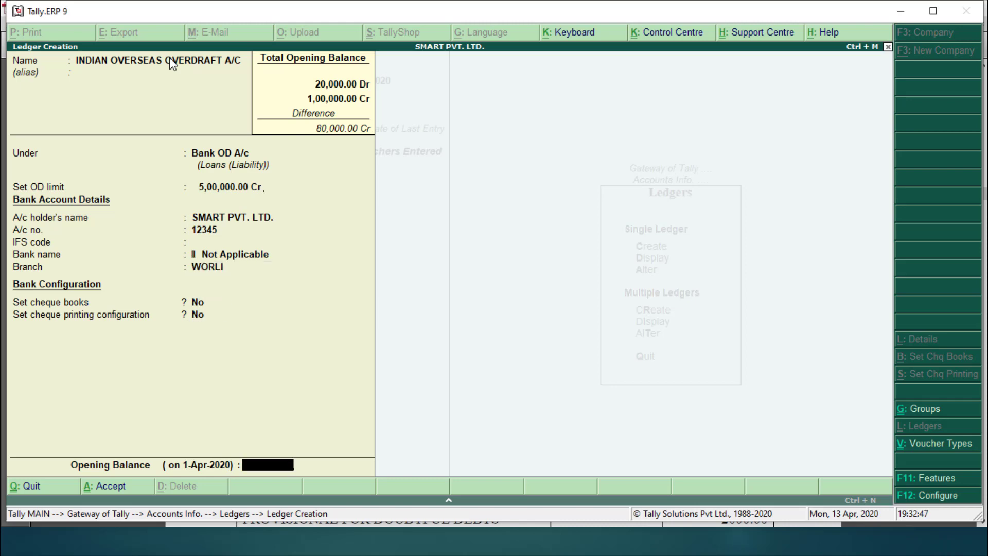
Step: Check the PDF and give the overdraft ledger a 50,000 Cr opening balance
key(alt+Tab)
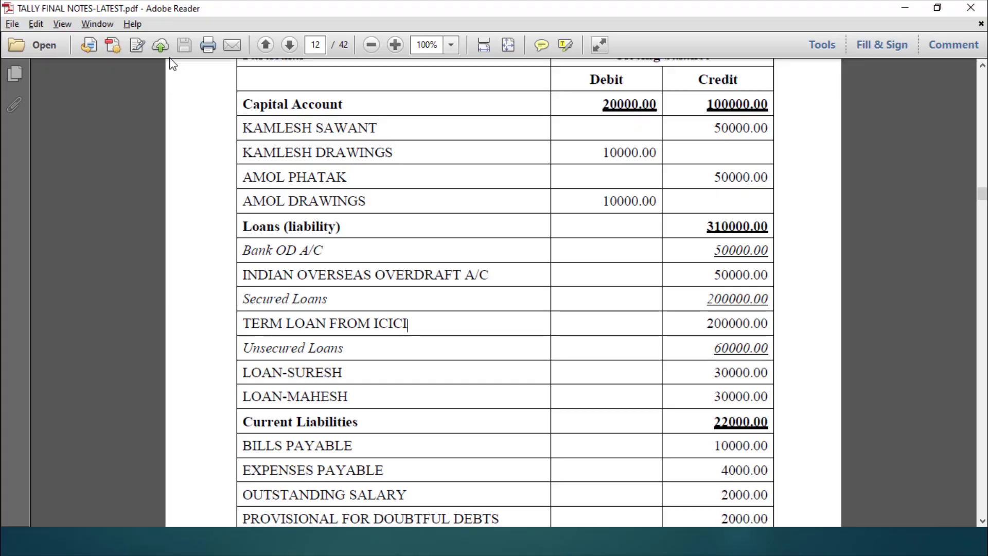
key(alt+Tab)
text(50000)
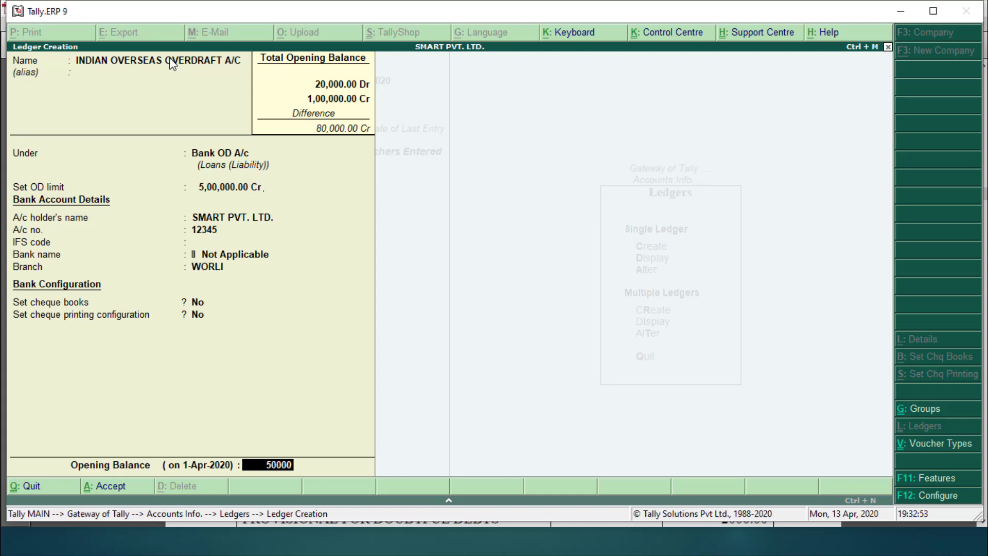
key(Return)
key(Return)
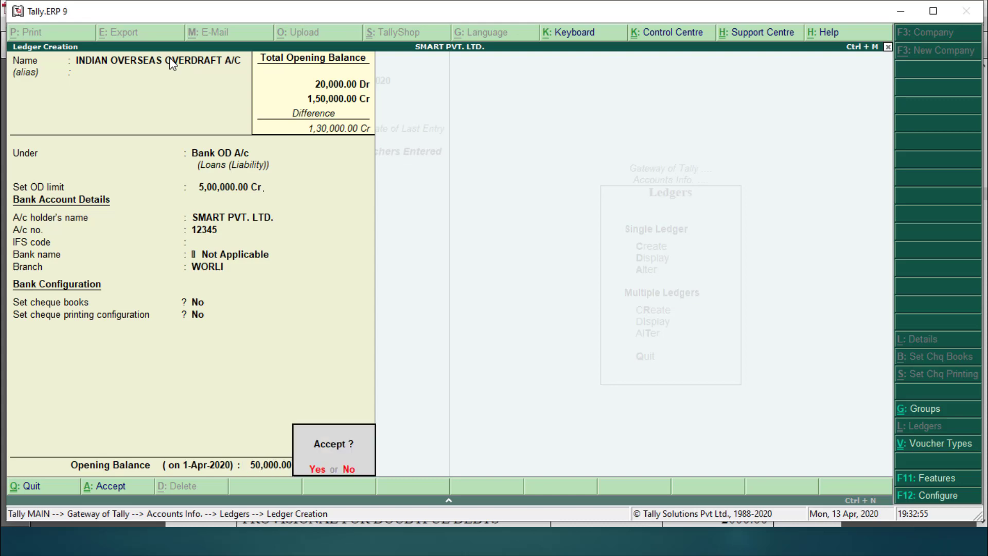
key(Return)
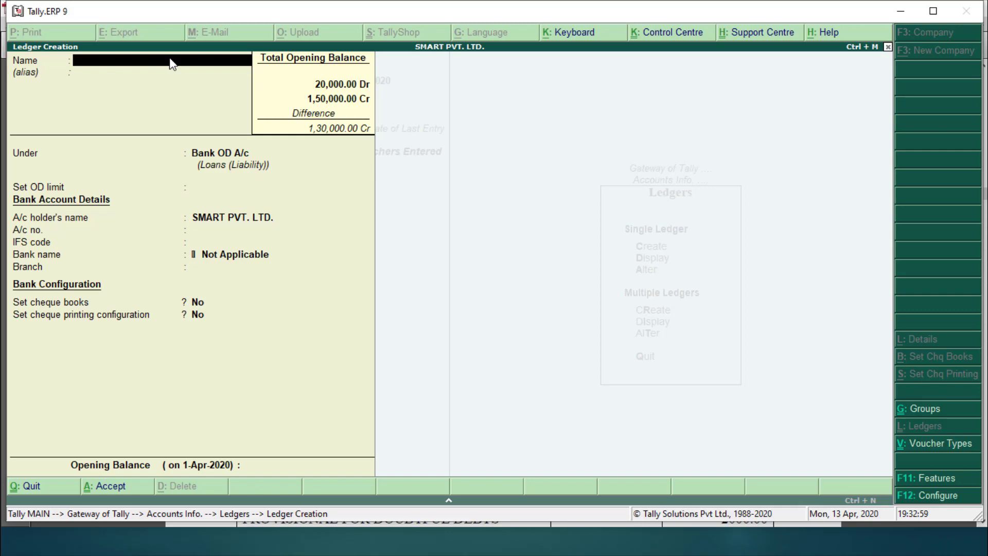
Step: Look up the PDF, then add TERM LOAN FROM ICICI under Secured Loans at 2,00,000 Cr
key(alt+Tab)
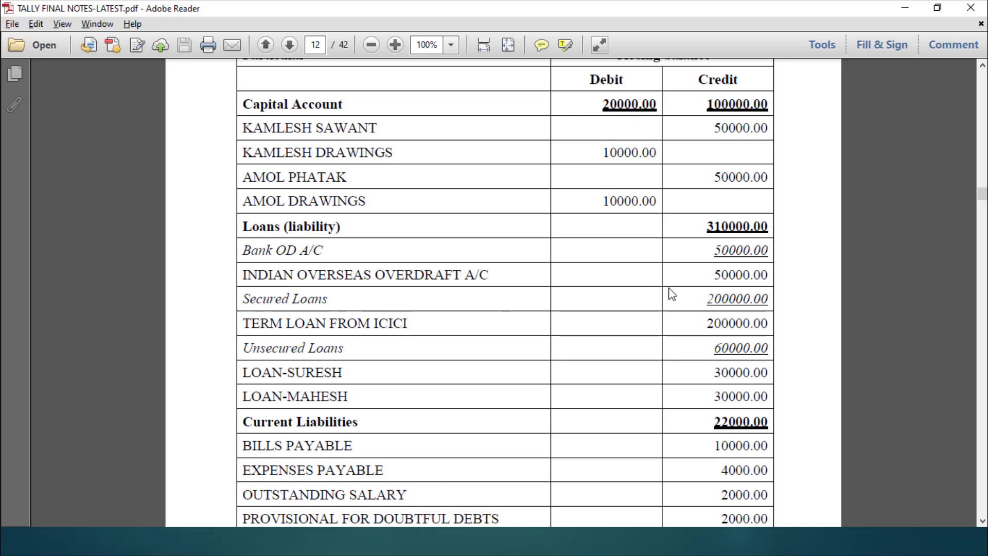
key(alt+Tab)
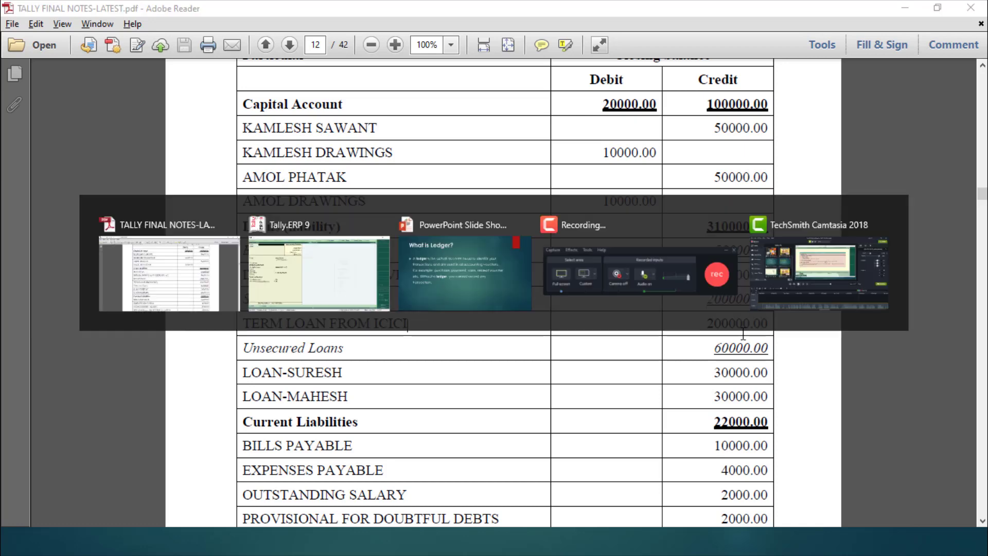
text(TERM)
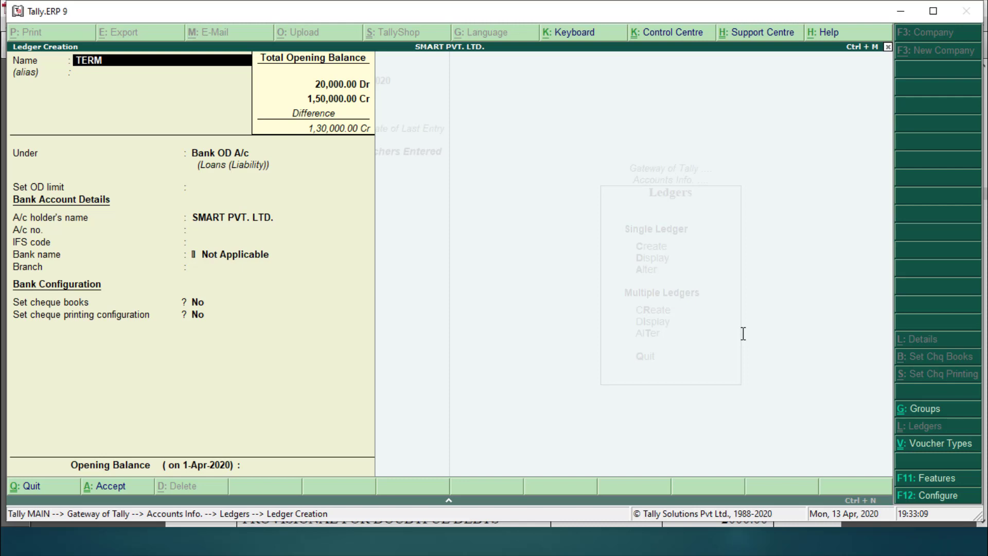
text( LOAN FROM ICICI)
key(Return)
key(Return)
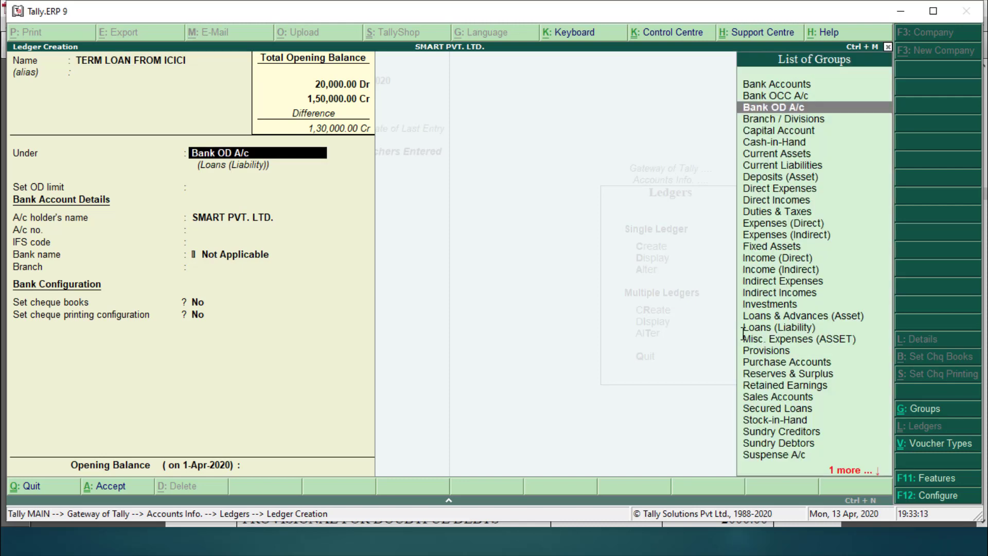
text(SE)
key(Return)
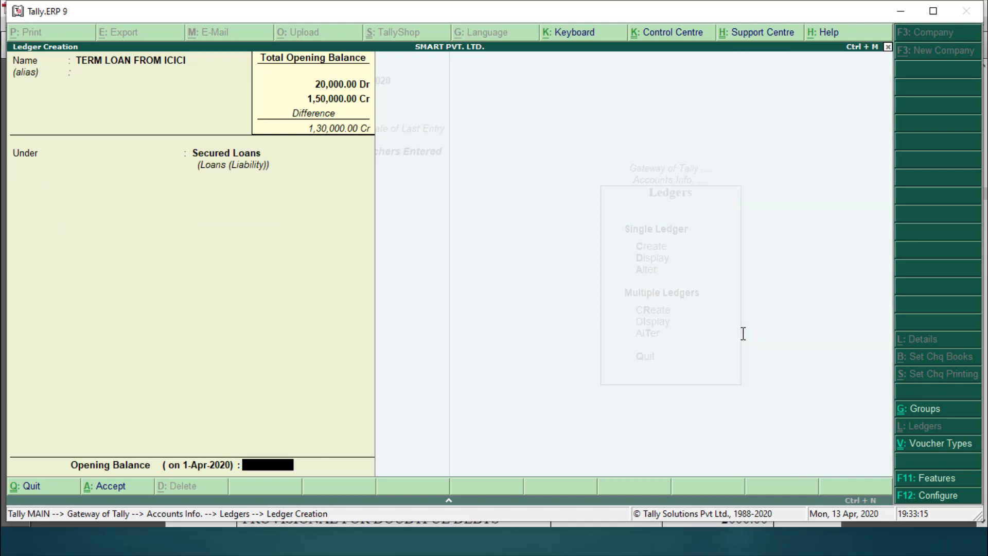
text(200000)
key(Return)
key(Return)
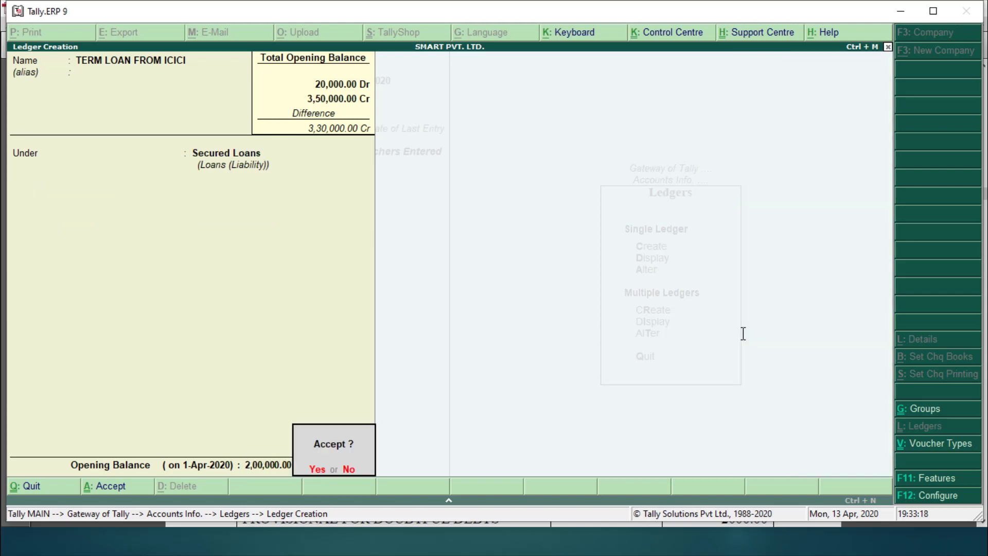
key(Return)
key(alt+Tab)
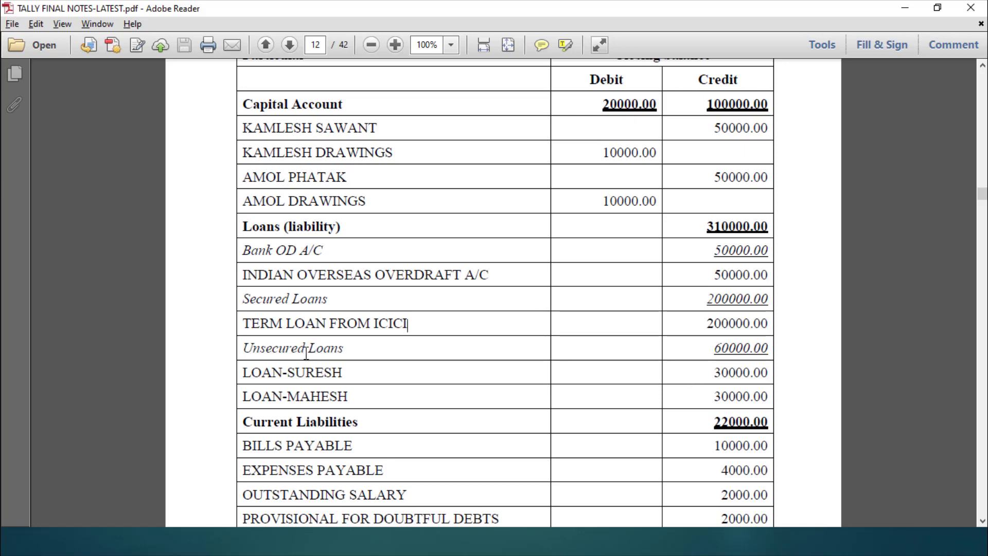
key(alt+Tab)
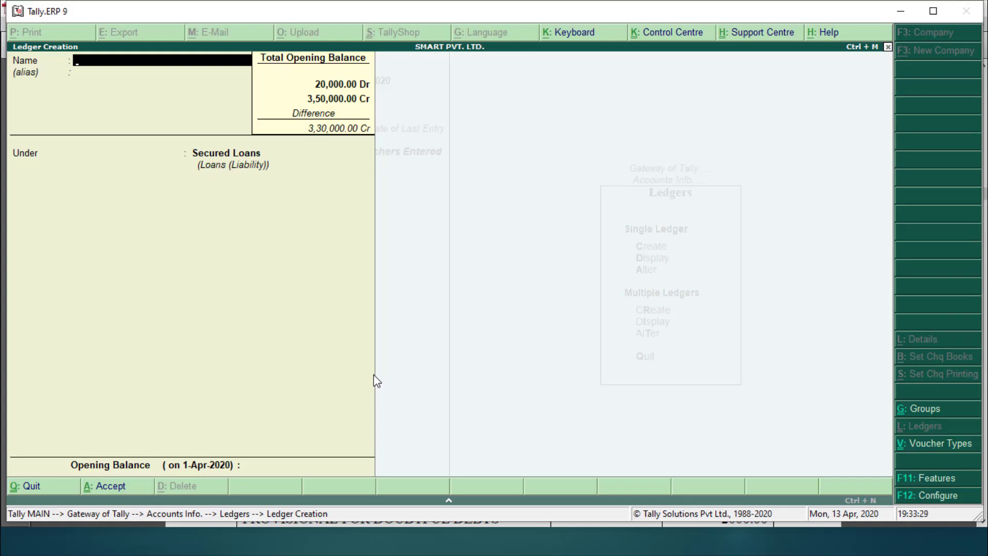
Step: Create the first personal loan ledger under Unsecured Loans with a 30,000 Cr opening balance
text(LOAN SURESH)
key(Return)
key(Return)
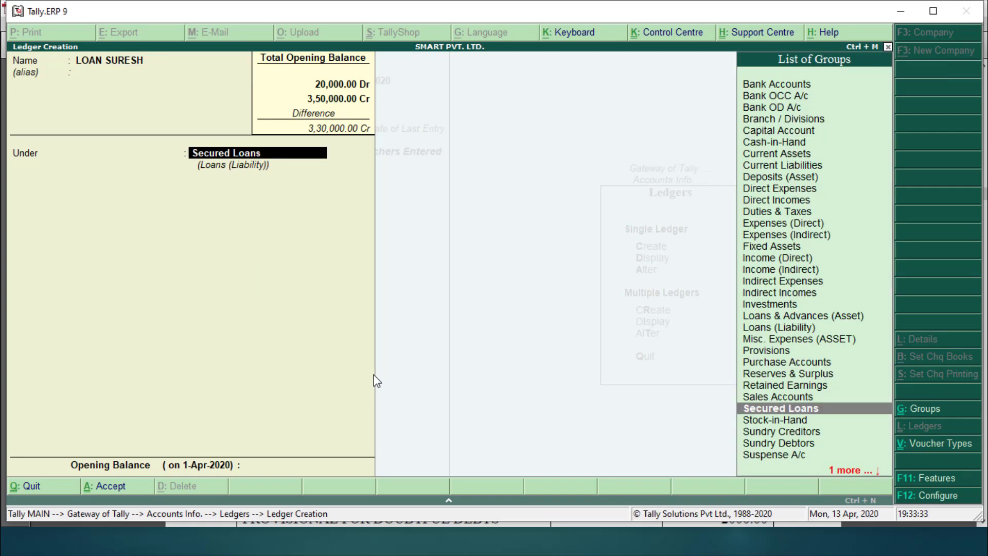
text(u)
key(Return)
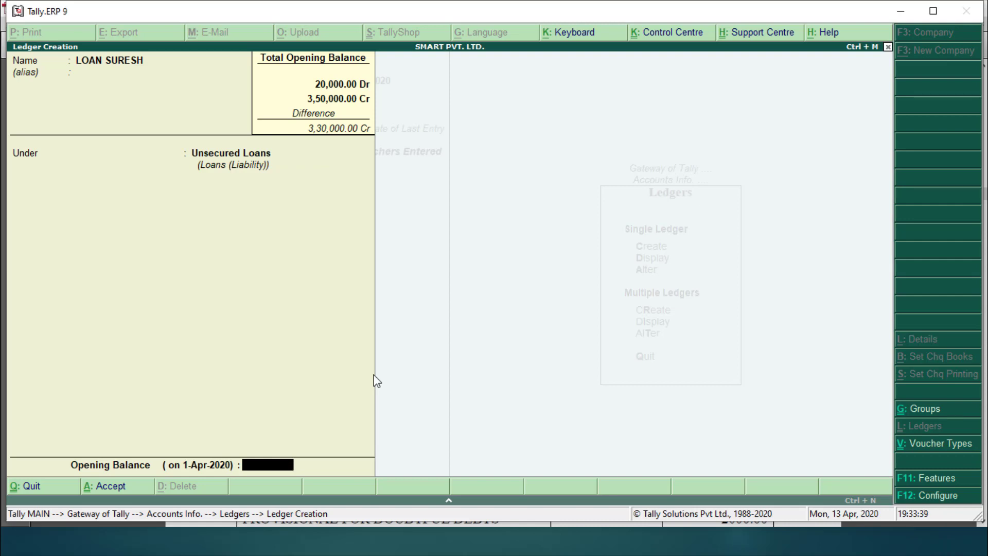
text(30000)
key(Return)
Step: Create the second personal loan ledger with a 30,000 Cr opening balance, then switch to the PDF notes
key(Return)
key(Return)
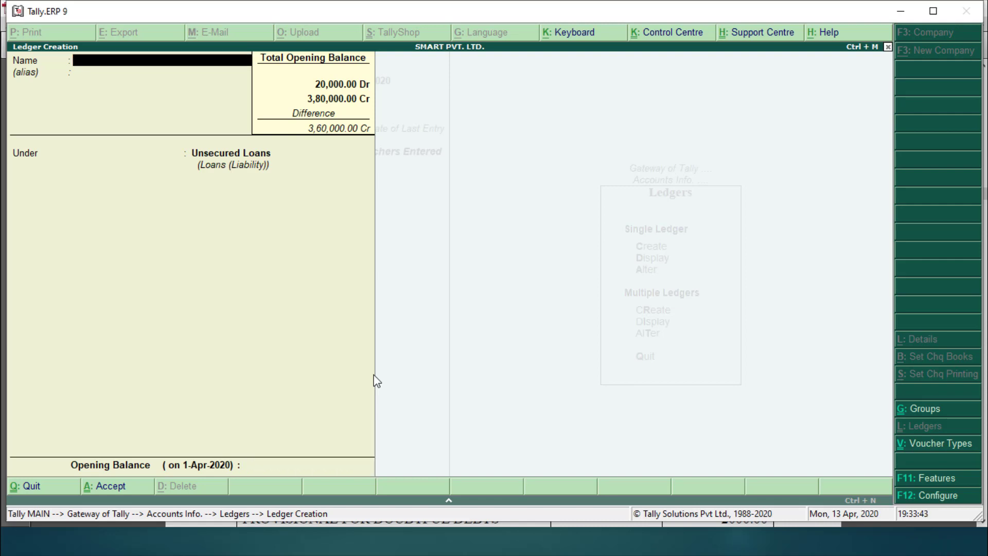
text(LOAN-MAHESH)
key(Return)
key(Return)
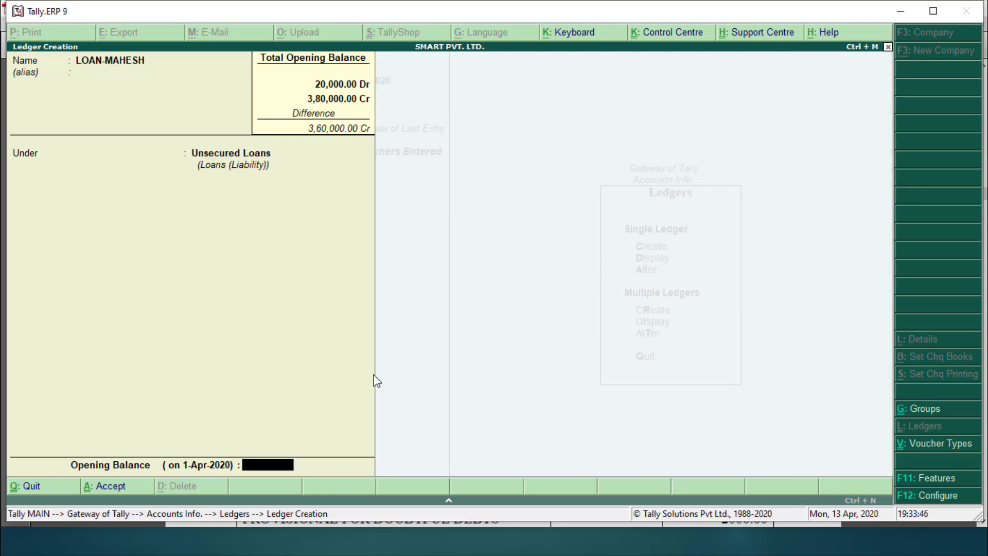
text(30,000)
key(Return)
key(Return)
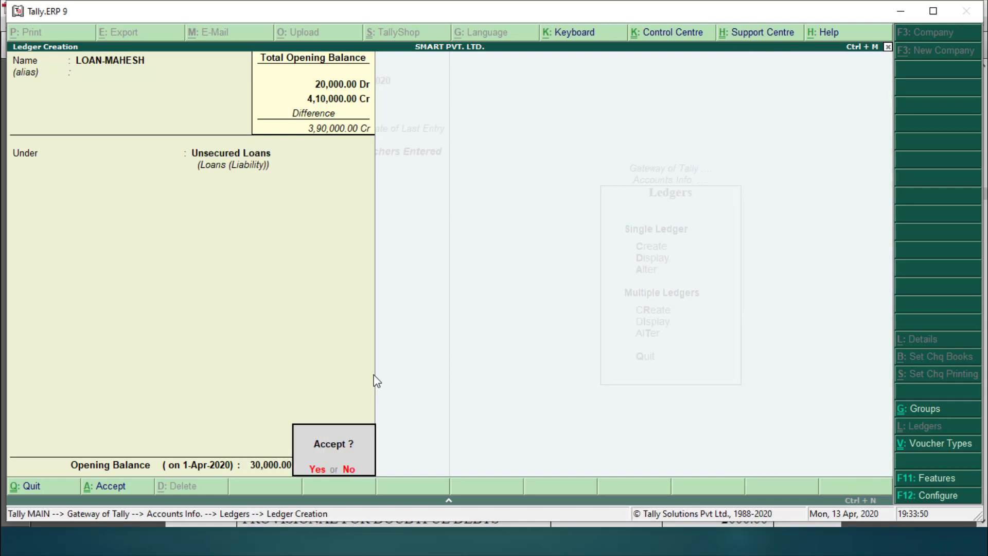
key(Return)
key(alt+Tab)
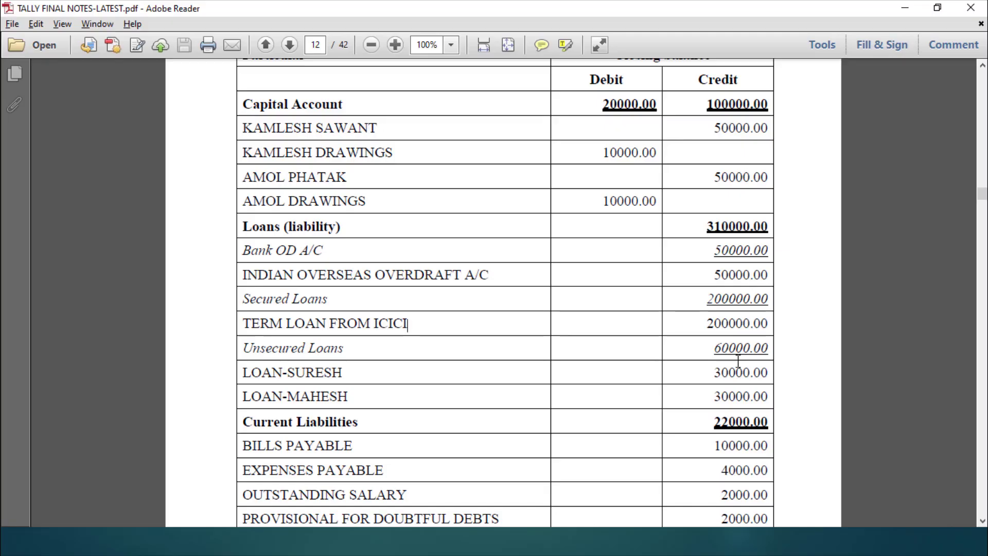
Step: Scroll the PDF notes to the next figures and return to Tally's ledger form
click(983, 522)
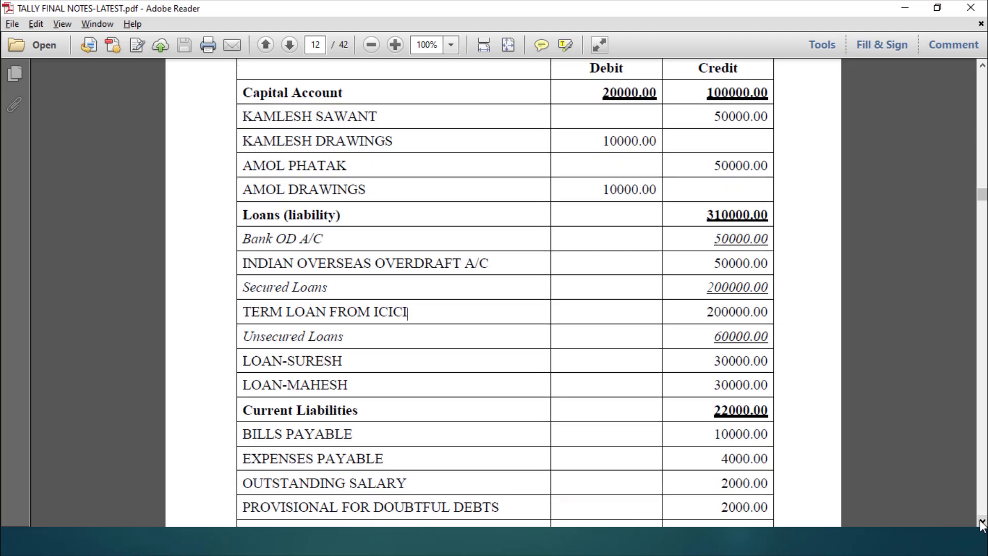
scroll(983, 524, down, 5)
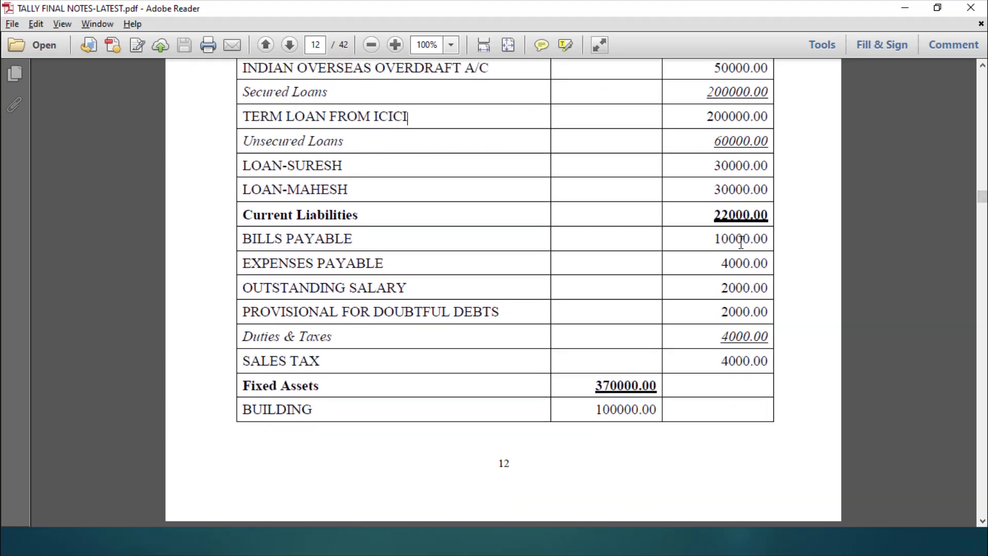
key(alt+Tab)
Step: Create BILLS PAYABLE under Current Liabilities with a 10,000 Cr opening balance
text(BIL)
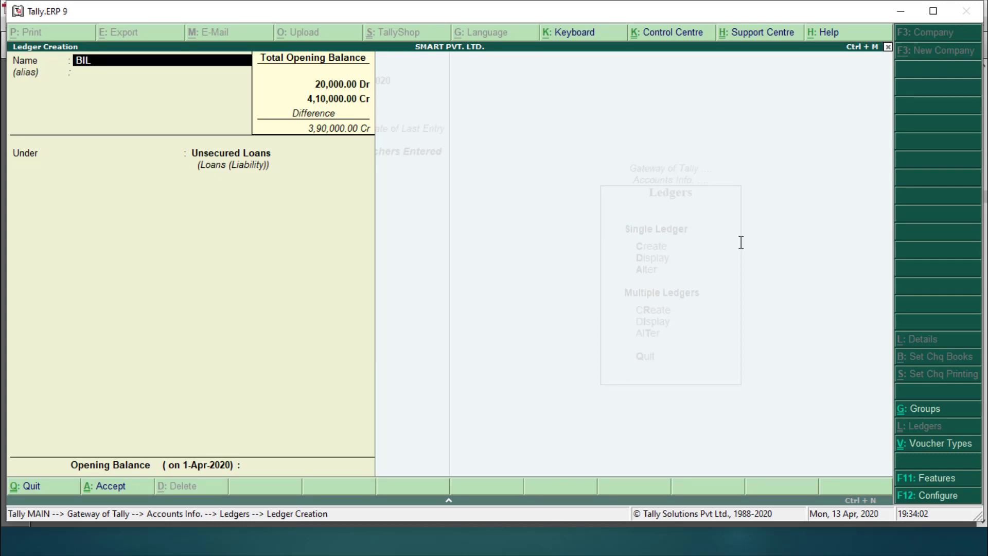
text(LS PAYABLE)
key(Return)
key(Return)
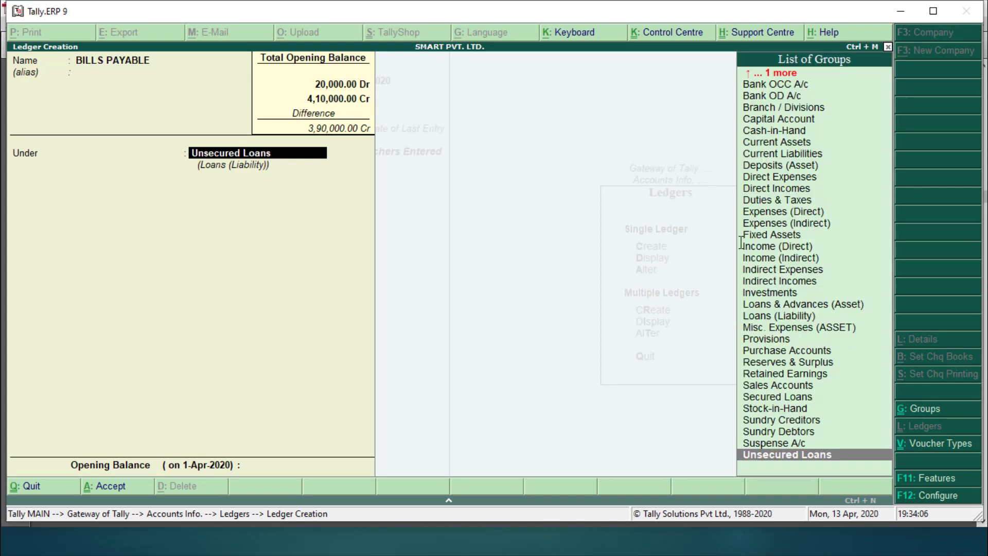
text(C)
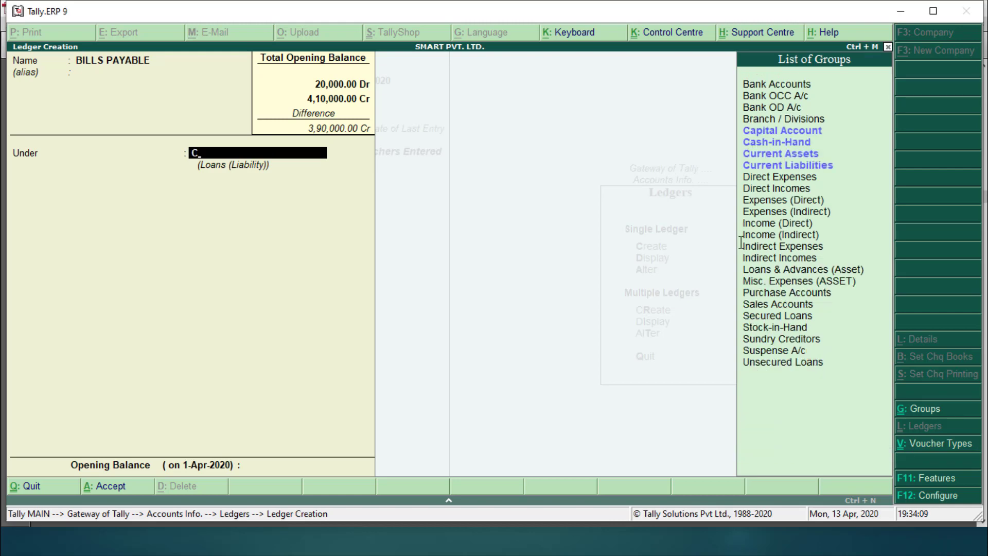
text(U)
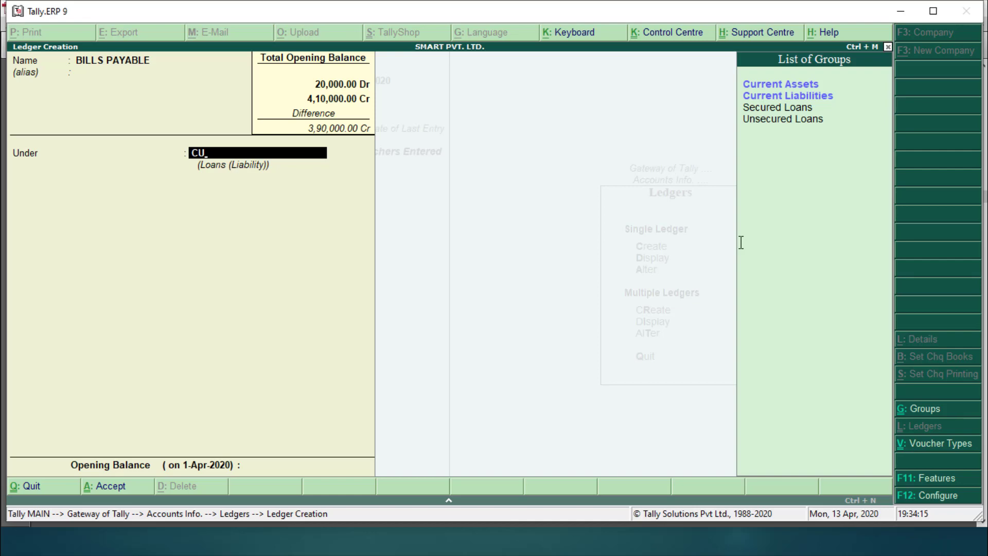
click(802, 96)
click(802, 96)
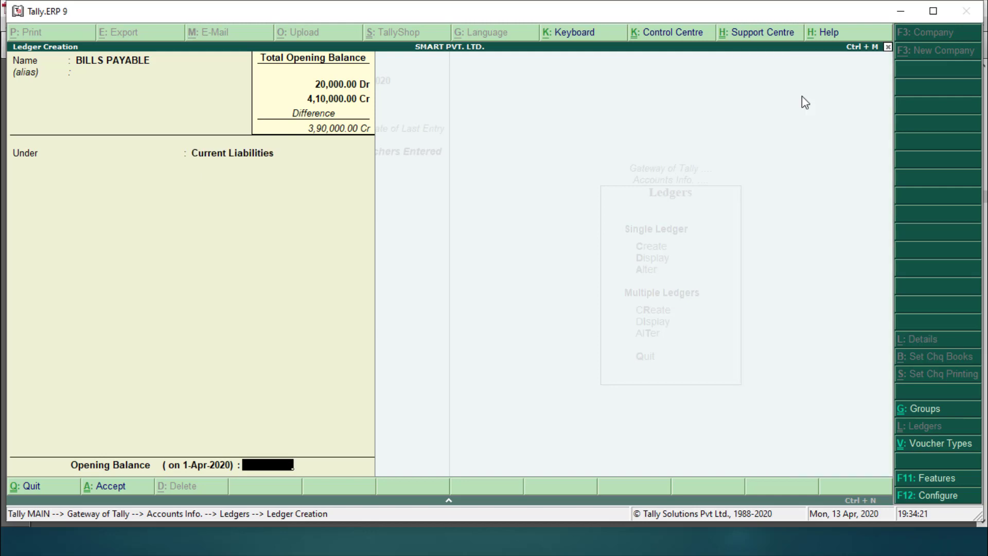
text(100000)
key(BackSpace)
key(Return)
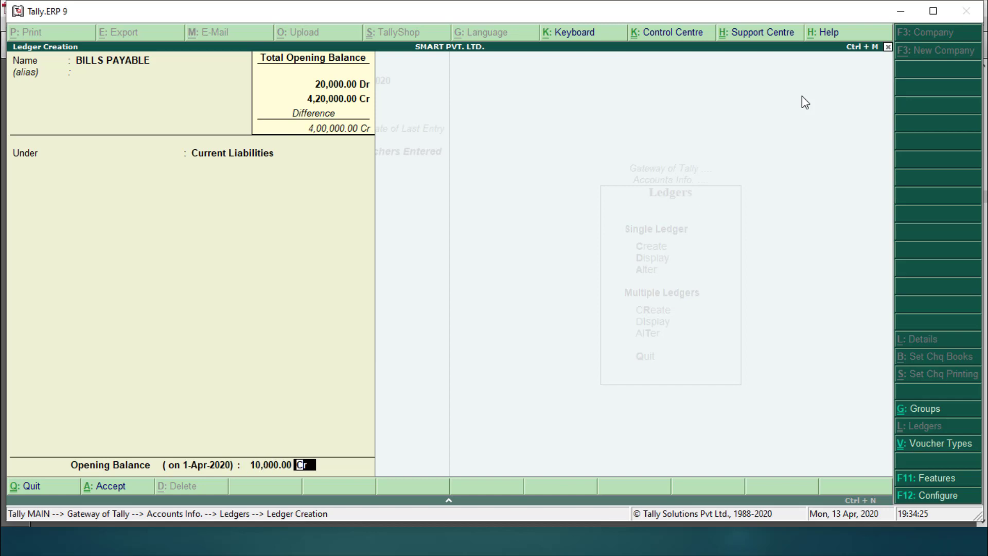
key(Return)
key(Return)
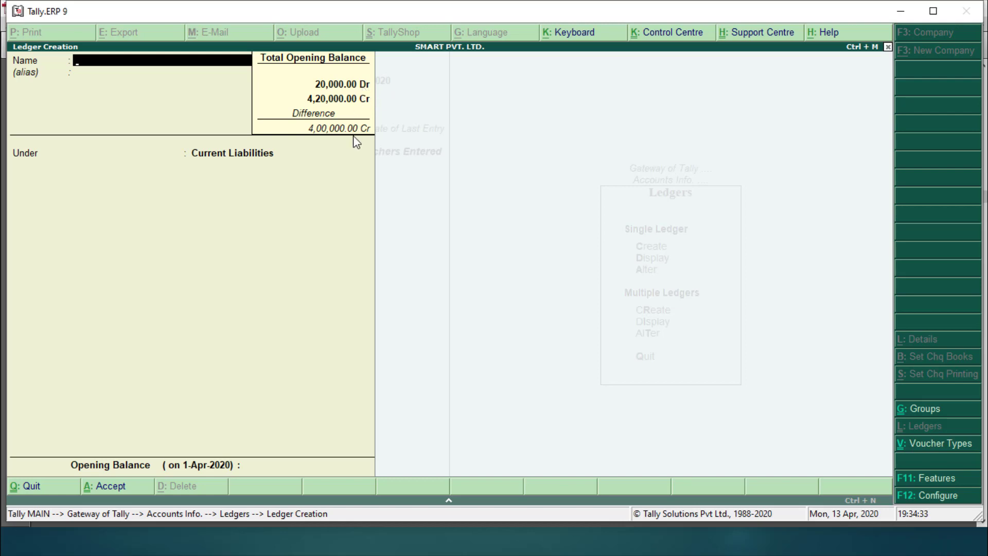
Step: Check the notes, then create EXPENSES PAYABLE under Current Liabilities at 4,000 Cr
key(alt+Tab)
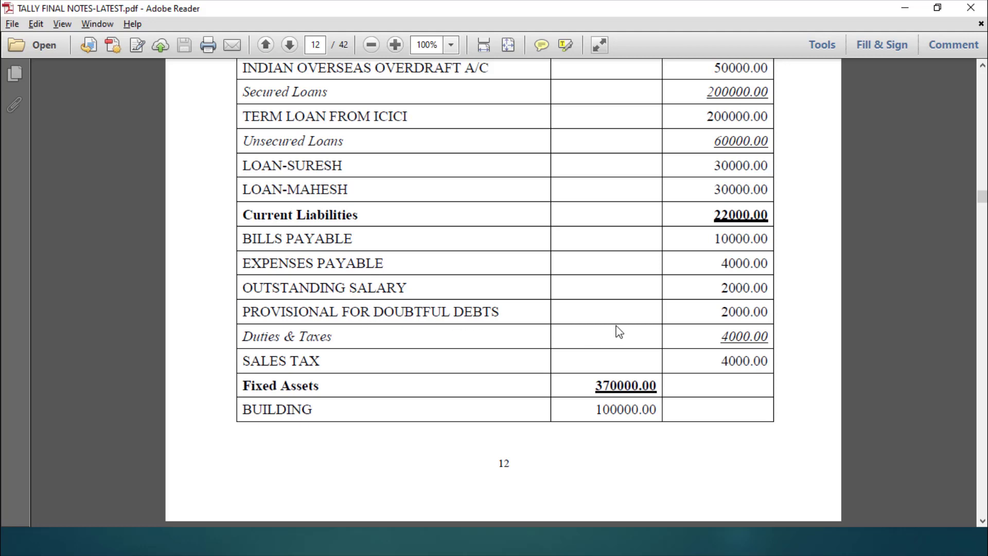
key(alt+Tab)
text(E)
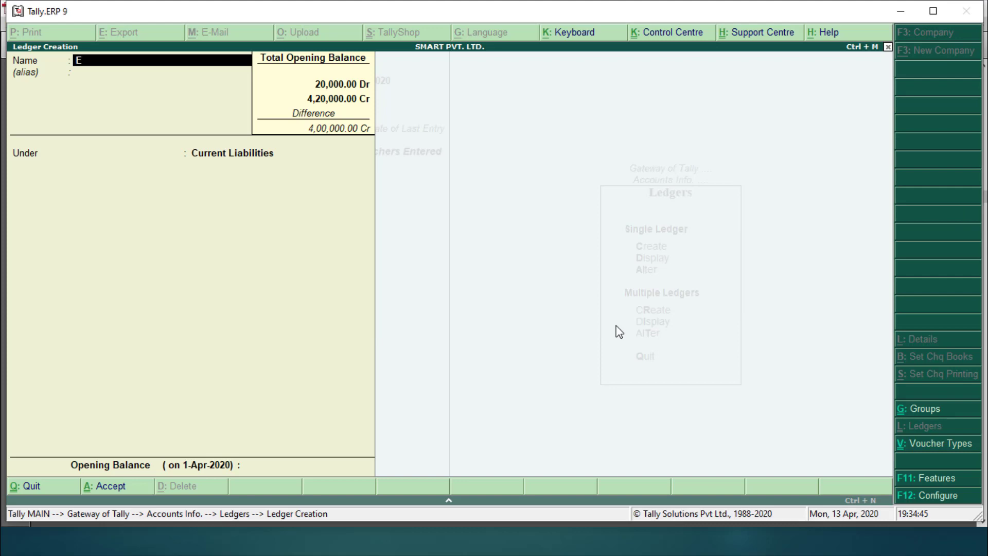
text(XPENSES PAYABLE)
key(Return)
key(Return)
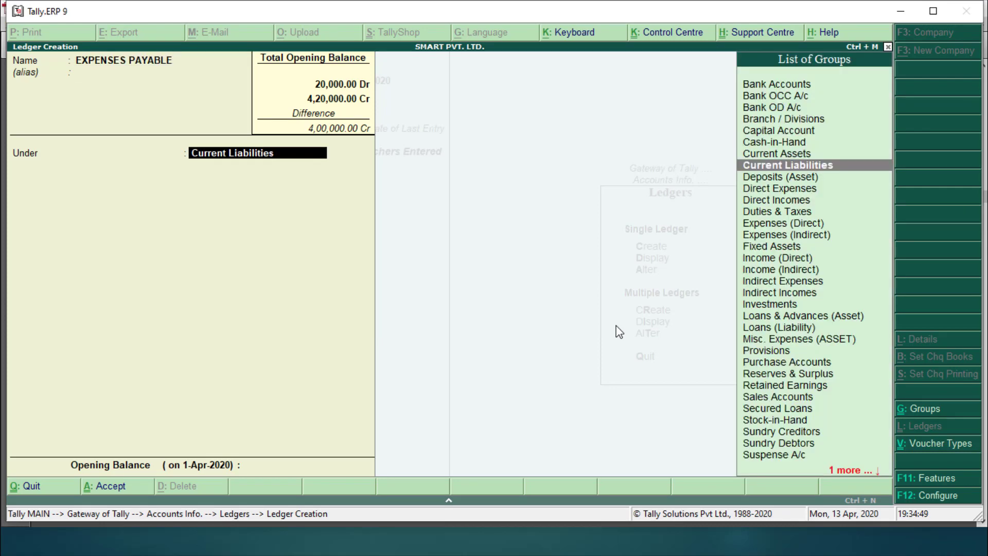
key(Return)
text(40000)
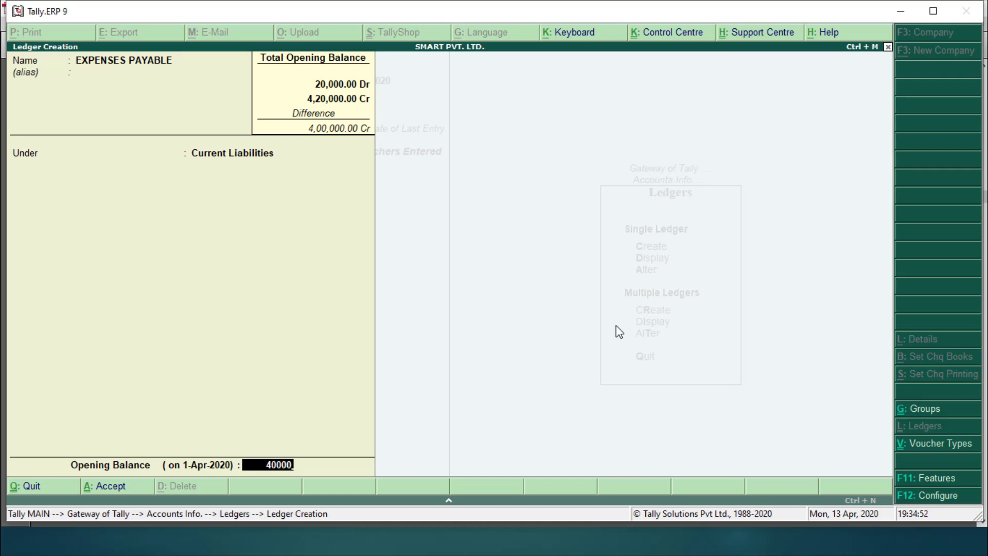
key(BackSpace)
key(Return)
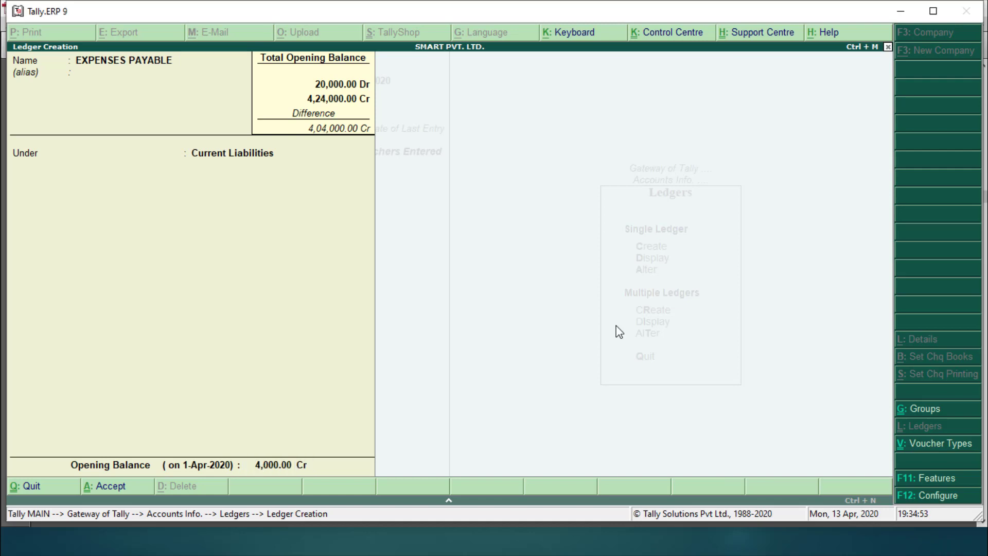
key(Return)
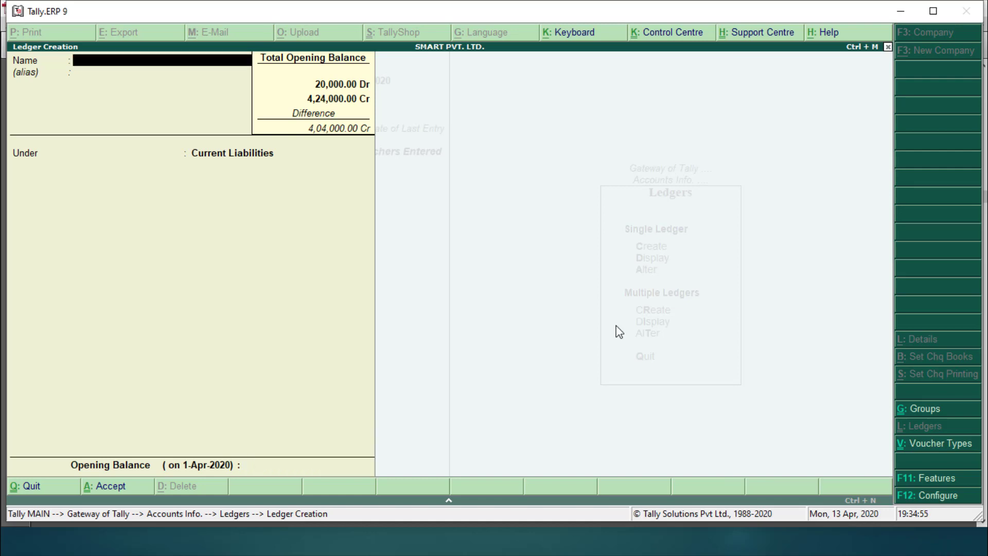
Step: Create OUTSTANDING SALARY under Current Liabilities with a 2,000 Cr opening balance
text(OUTSTANDING)
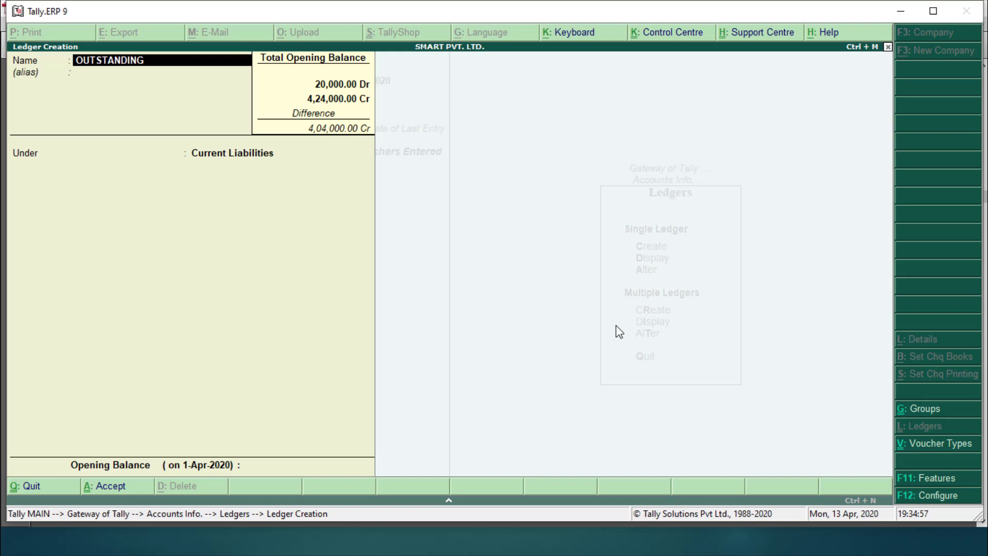
text( SALARY)
key(Return)
key(Return)
key(Return)
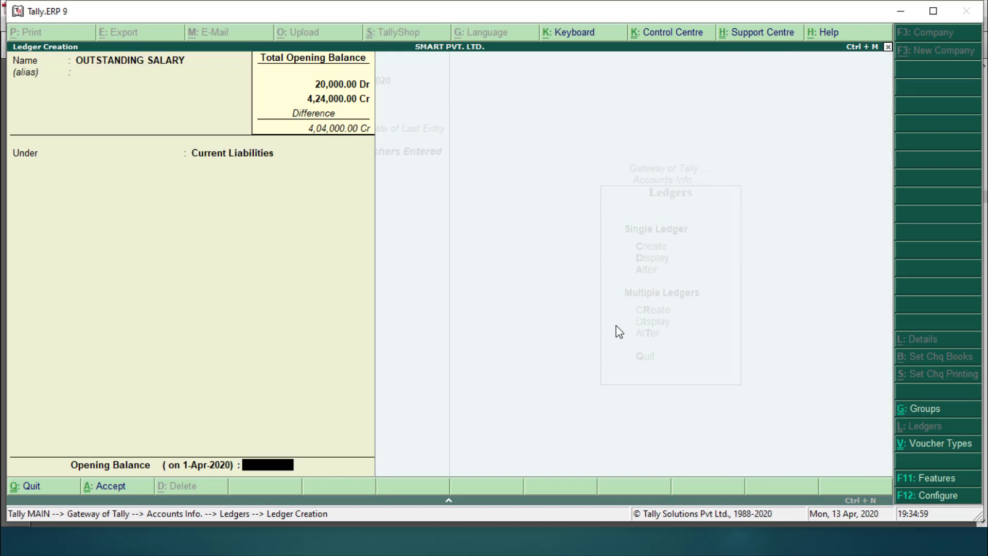
text(20000)
key(BackSpace)
key(Return)
key(Return)
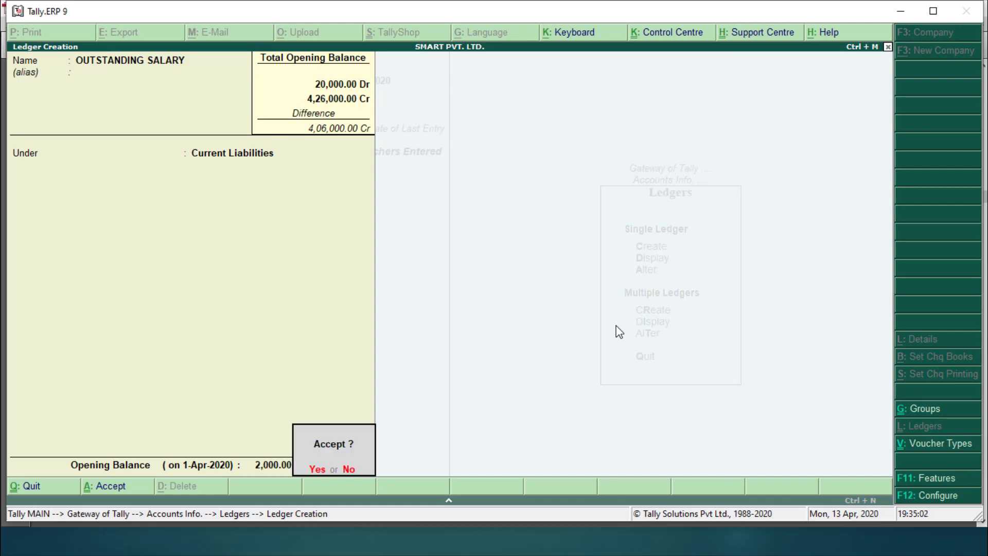
key(Return)
Step: Create PROVISIONAL FOR DOUBTFULL DEBTS at 2,000 Cr and switch to the PDF notes
text(PROVID)
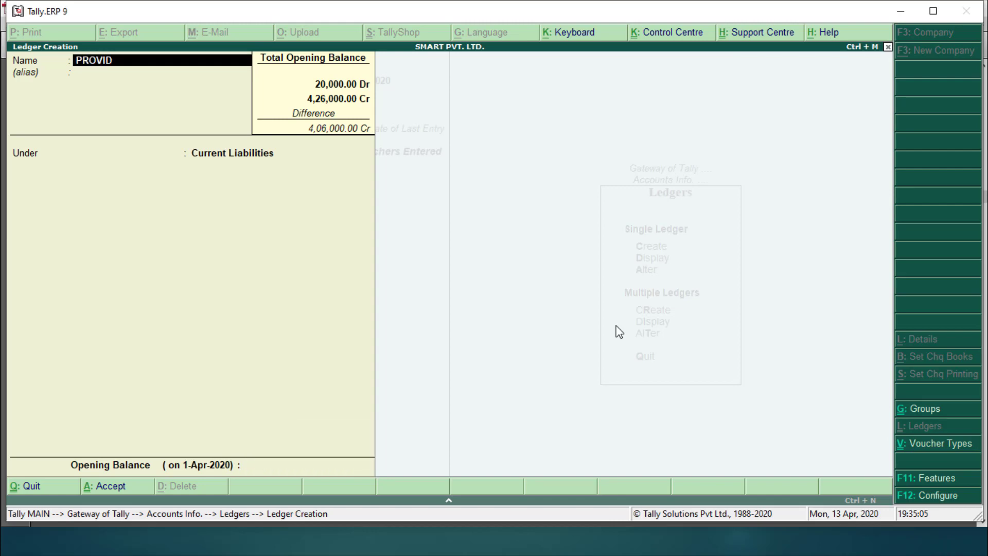
key(BackSpace)
text(SIONAL FOR DOU)
text(BTF)
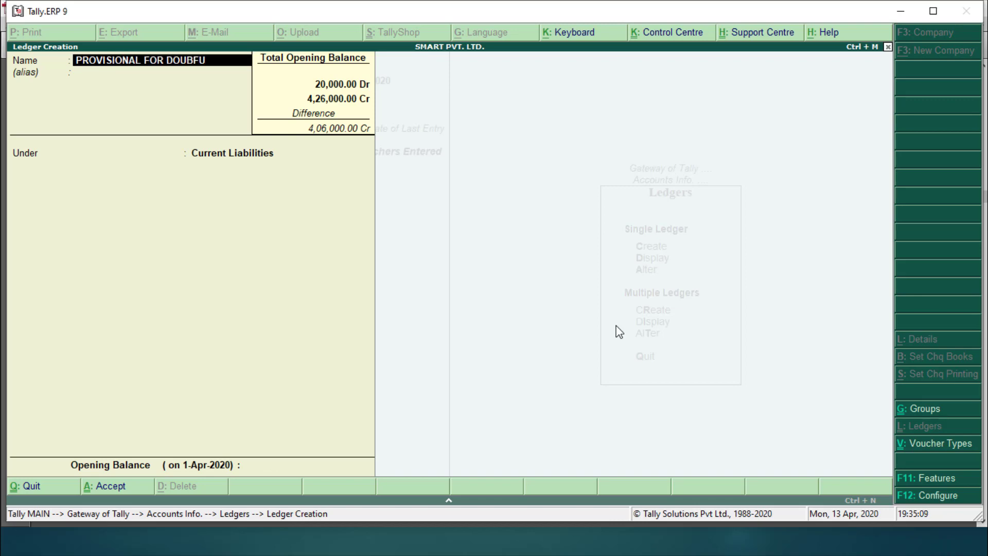
key(BackSpace)
key(BackSpace)
text(TFULL DEBTS)
key(Return)
key(Return)
key(Return)
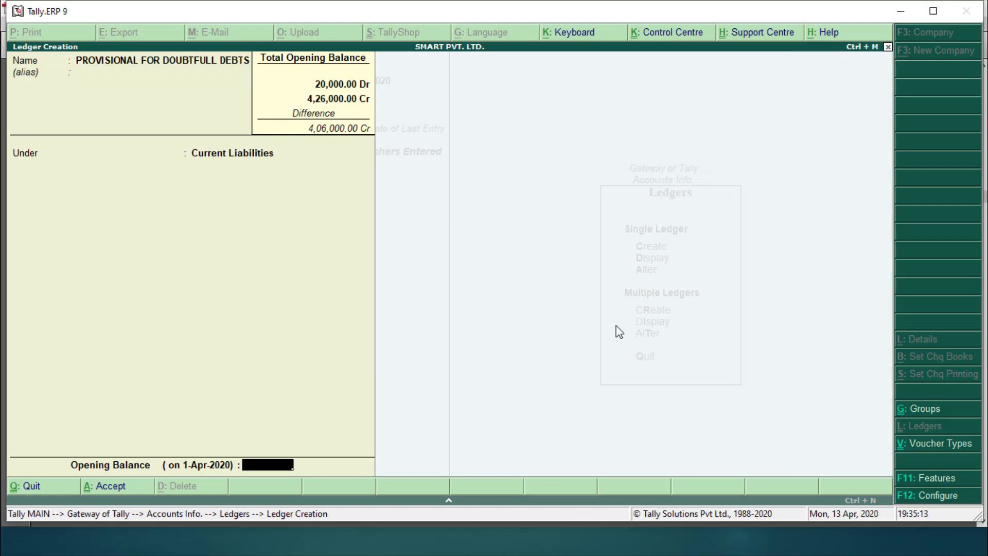
text(2000)
key(Return)
key(Return)
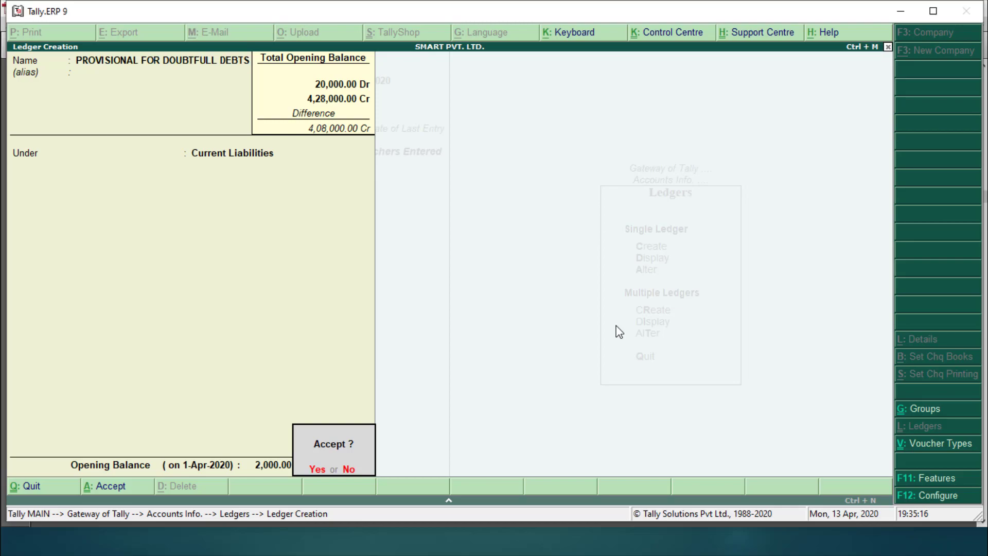
key(Return)
key(alt+Tab)
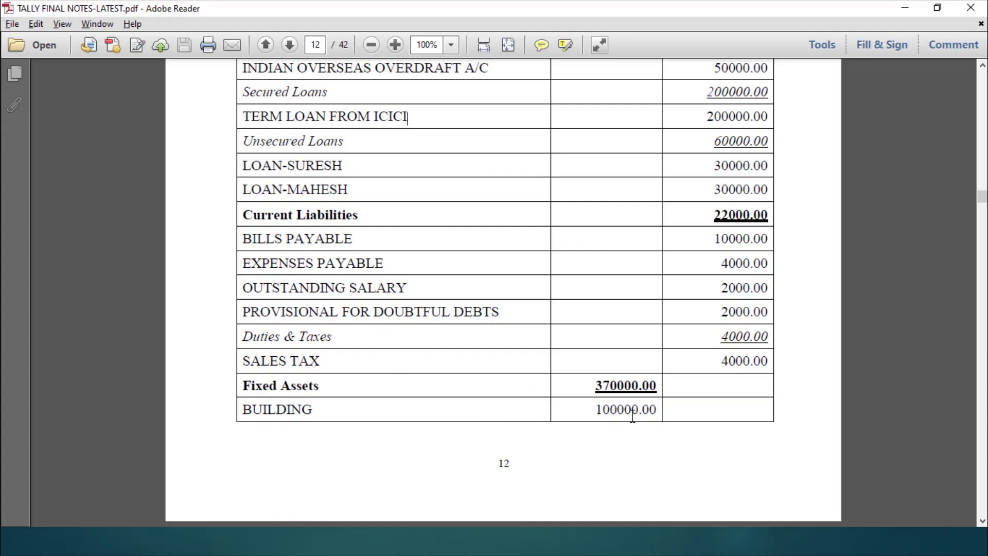
Step: Enter SALES TAX under Duties & Taxes, type Others, with a 4,000 opening balance
key(alt+Tab)
text(SALES TAX)
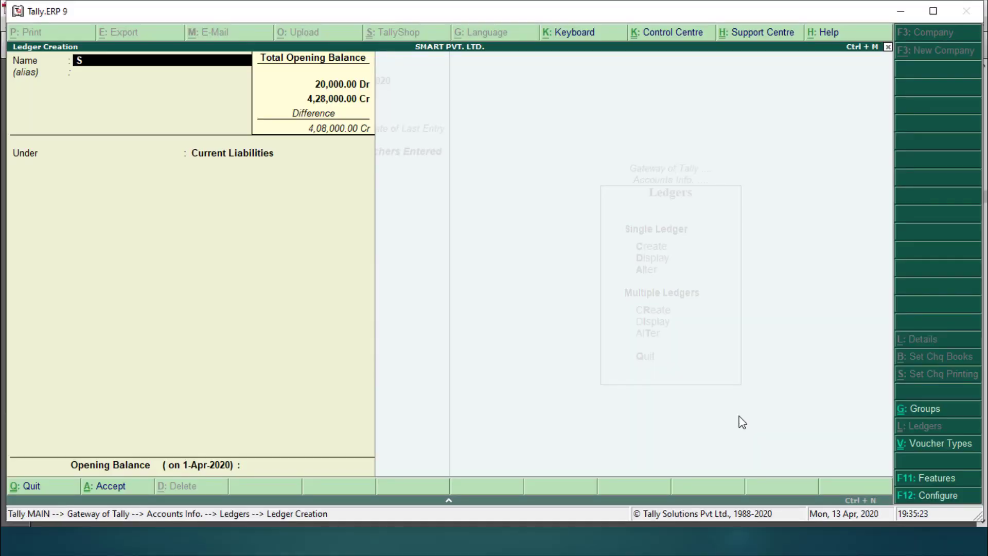
key(Return)
key(Return)
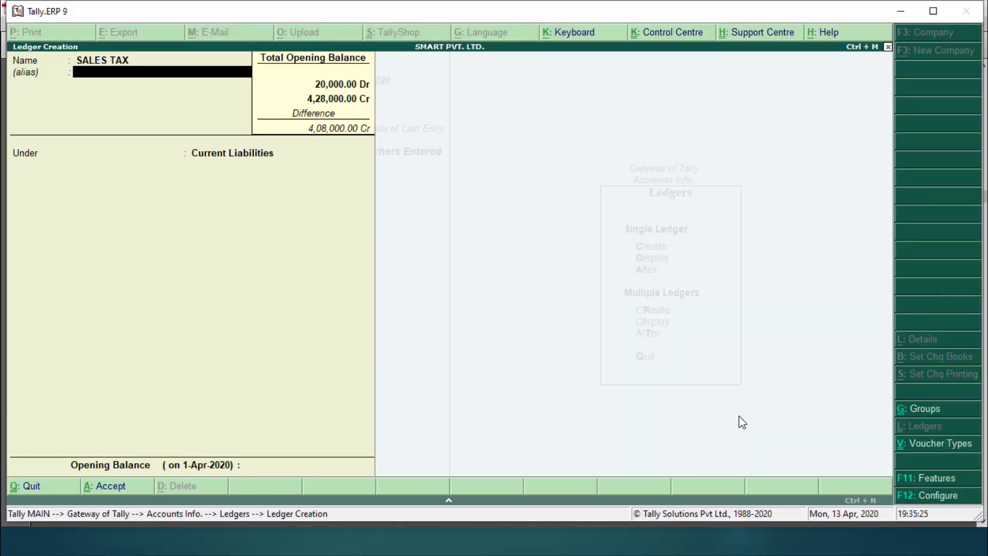
text(DU)
key(Return)
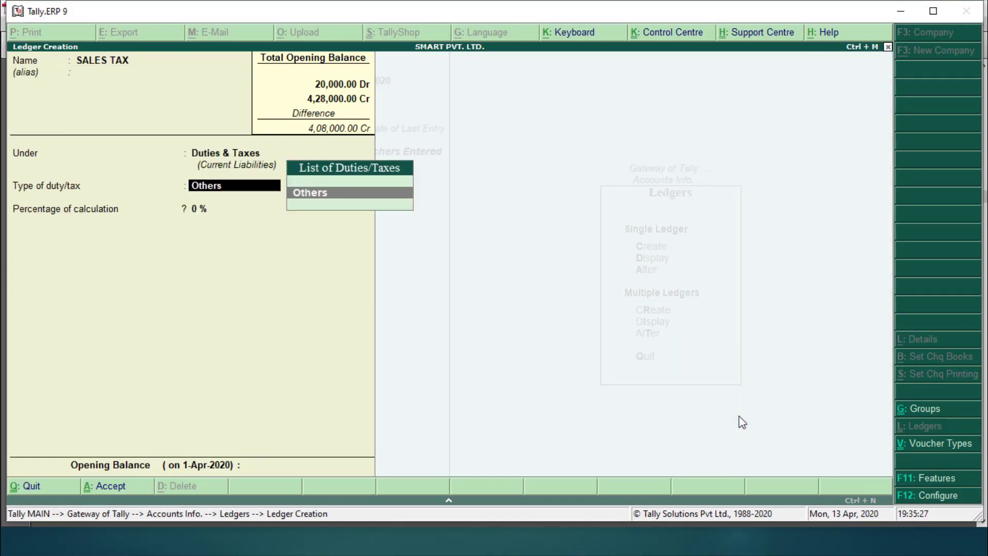
key(Return)
key(Return)
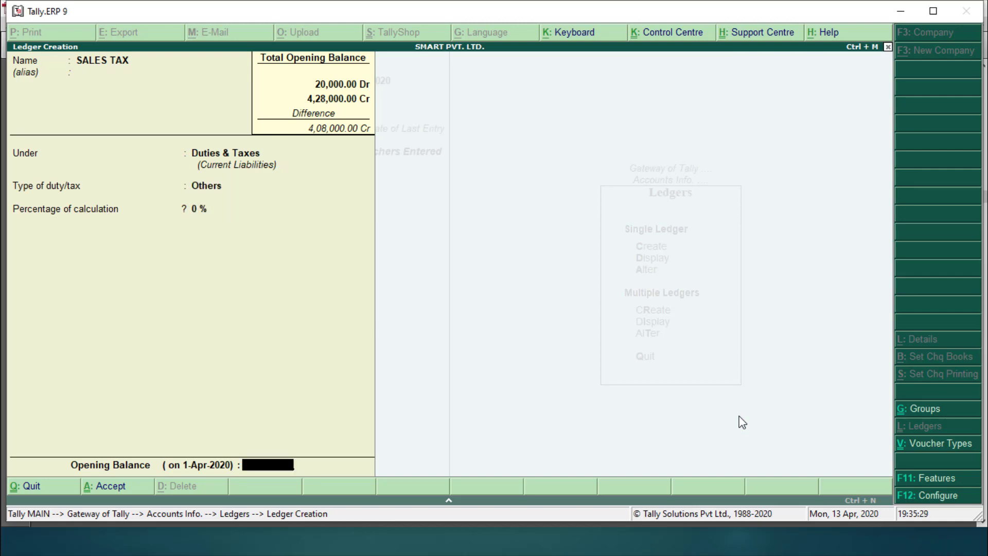
text(4,)
text(000)
key(Return)
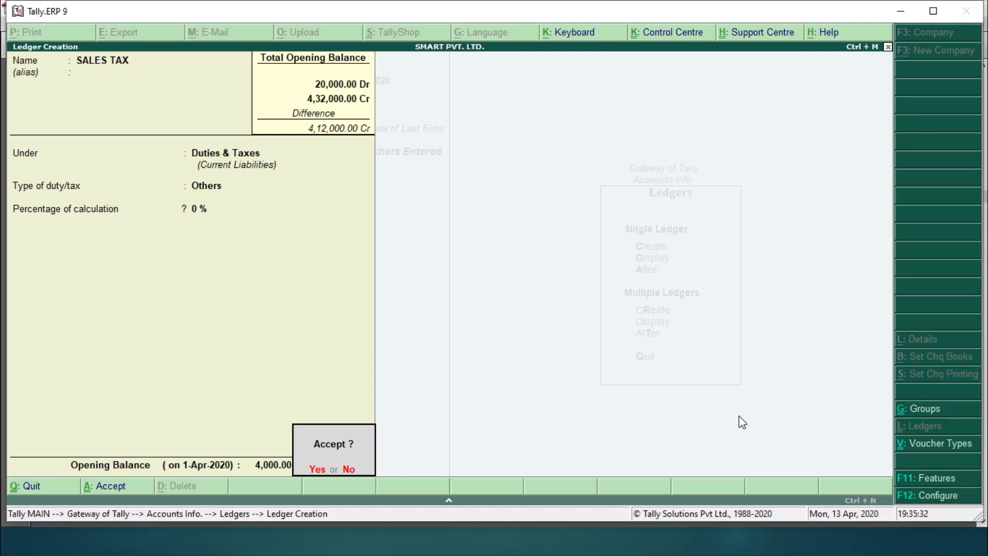
key(Return)
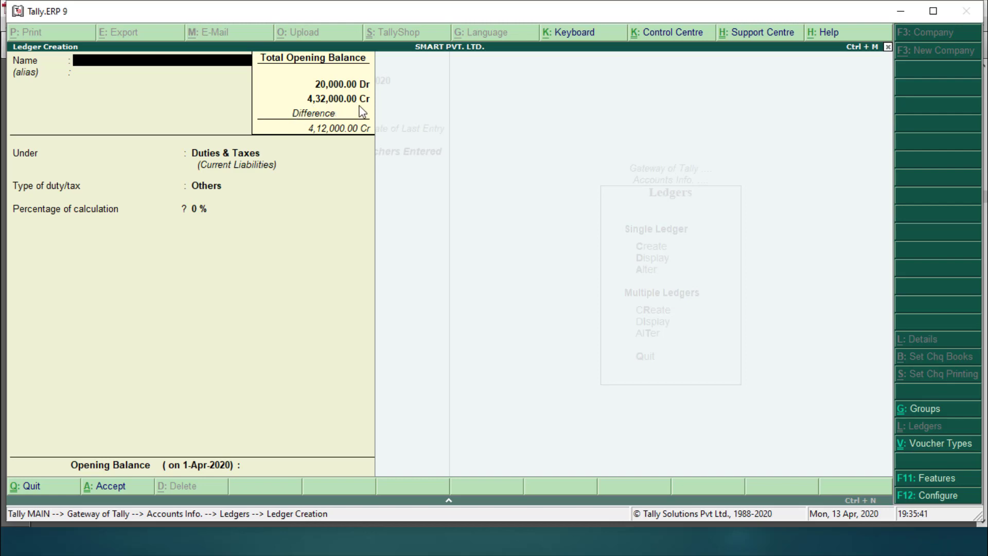
Step: Scroll the notes PDF to page 13's Fixed Assets table, then return to Tally
key(alt+Tab)
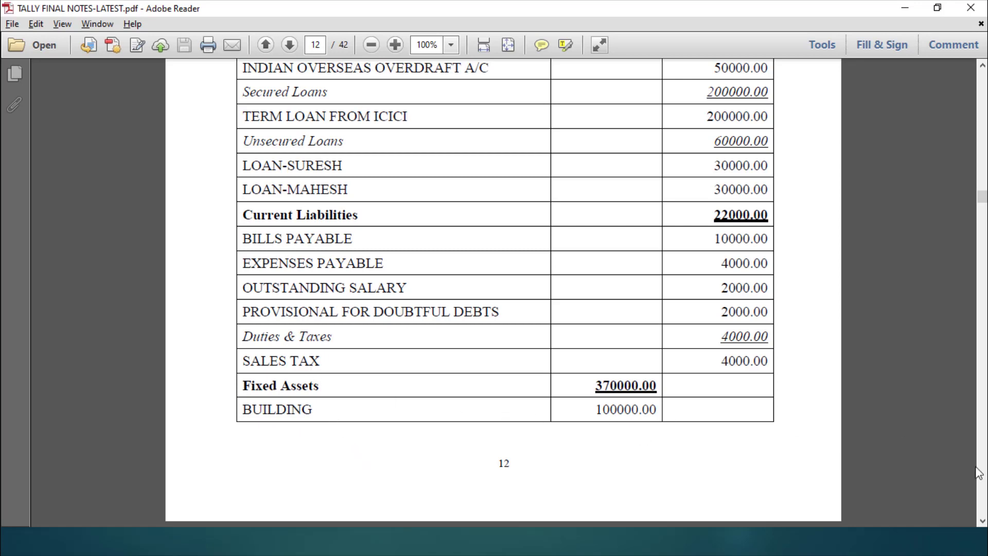
click(983, 521)
click(983, 521)
click(982, 520)
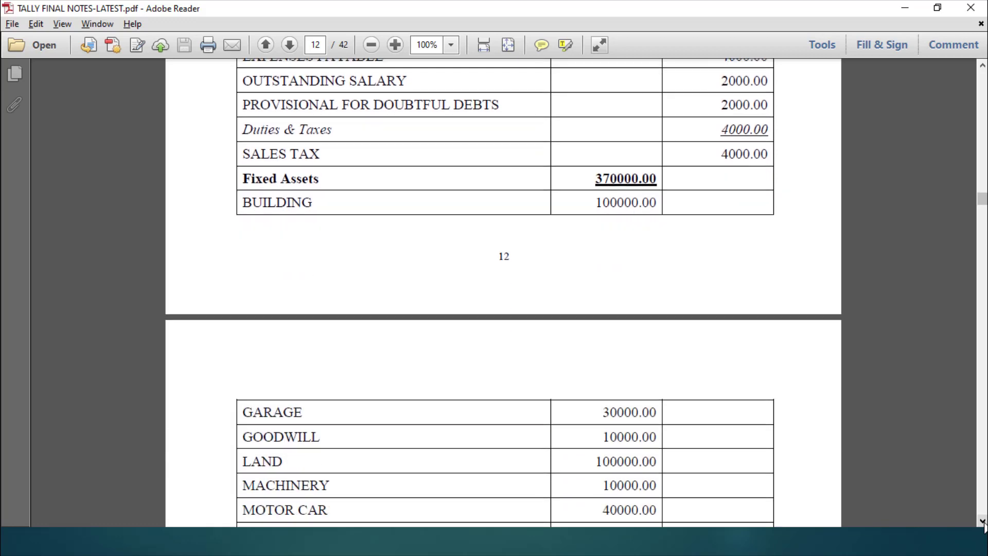
click(983, 520)
click(983, 521)
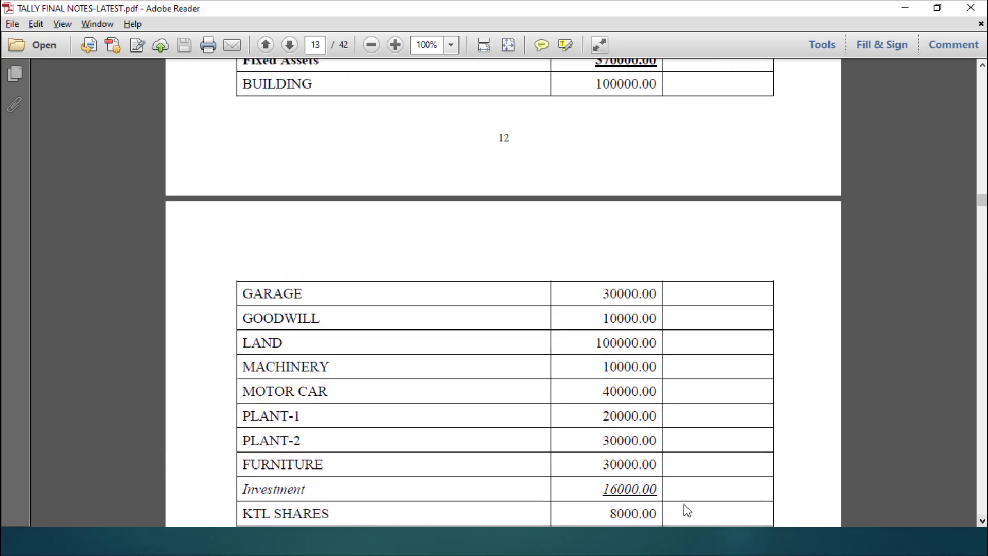
click(982, 65)
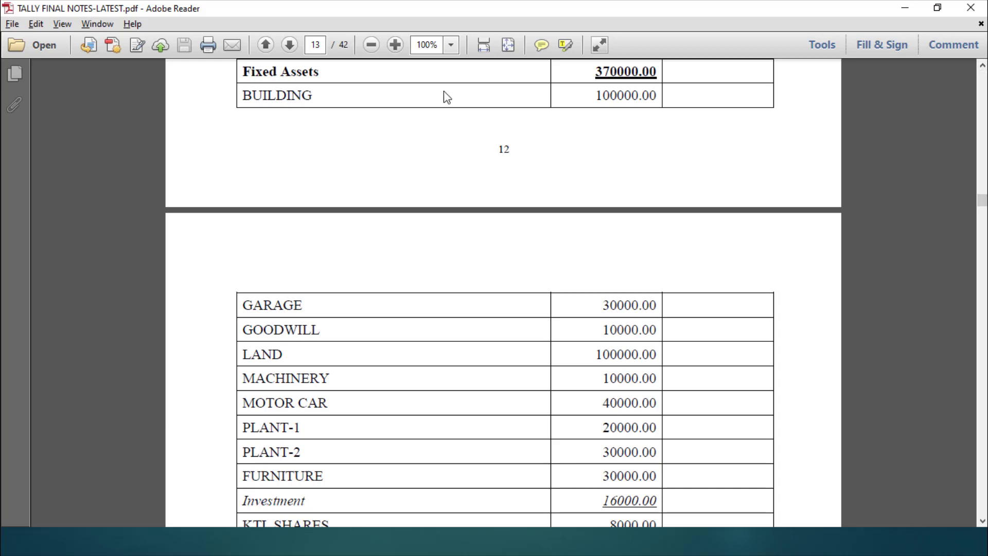
key(alt+Tab)
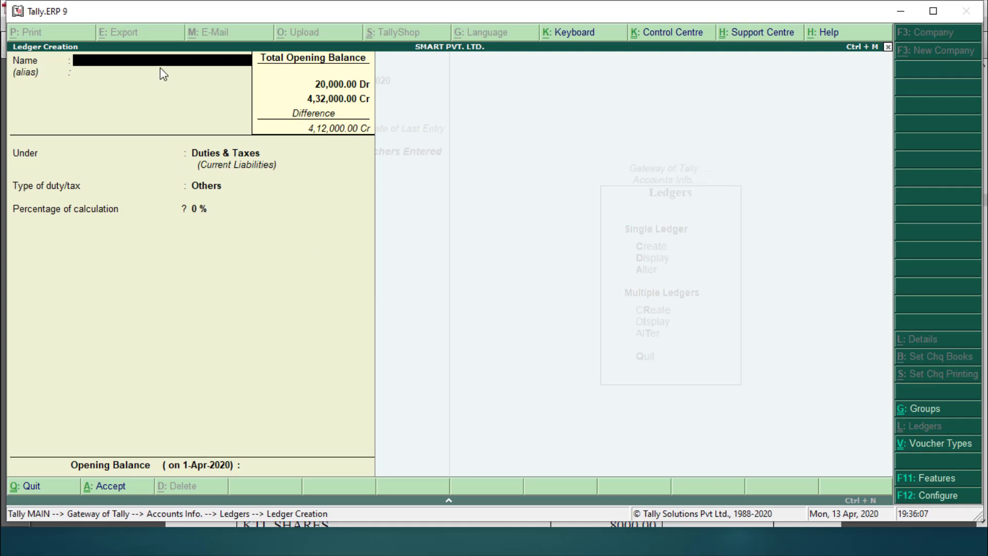
Step: Quit single ledger creation and start Multi Ledger Creation under the Fixed Assets group
key(Escape)
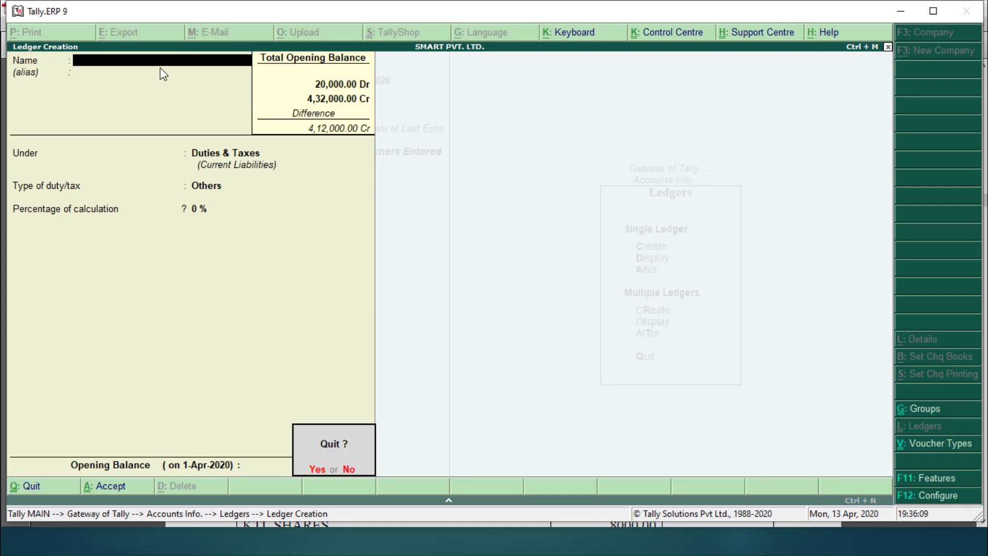
key(y)
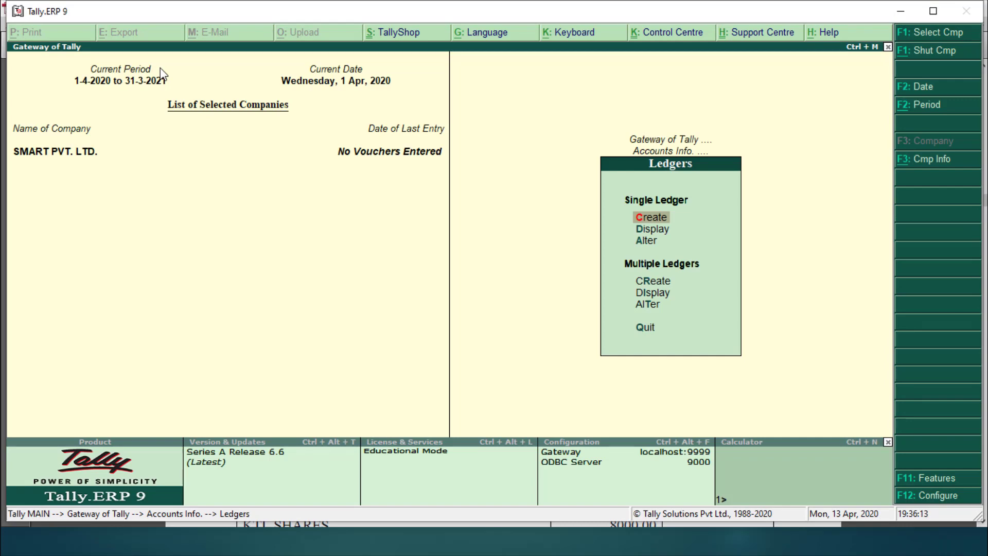
key(Down)
key(Down)
key(Down)
key(Down)
key(Up)
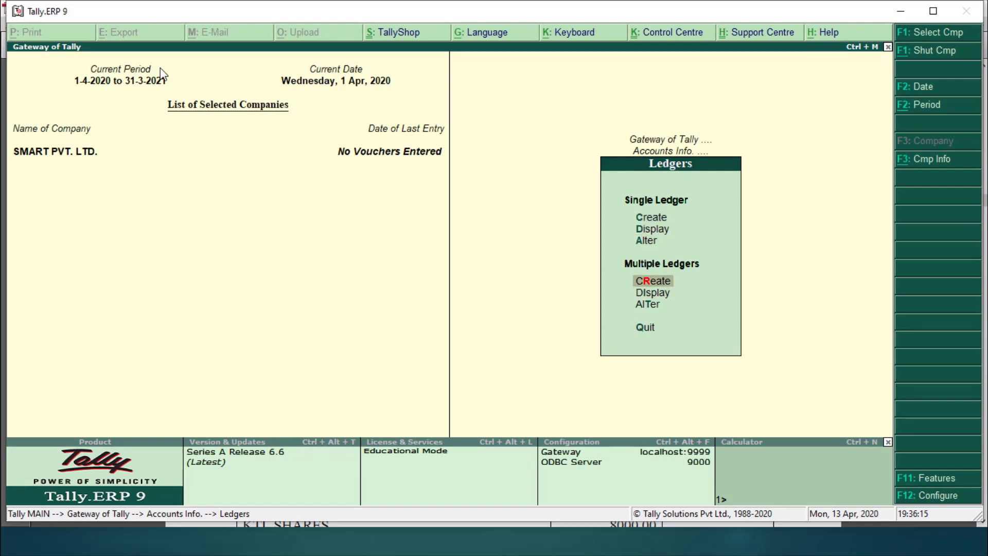
key(Return)
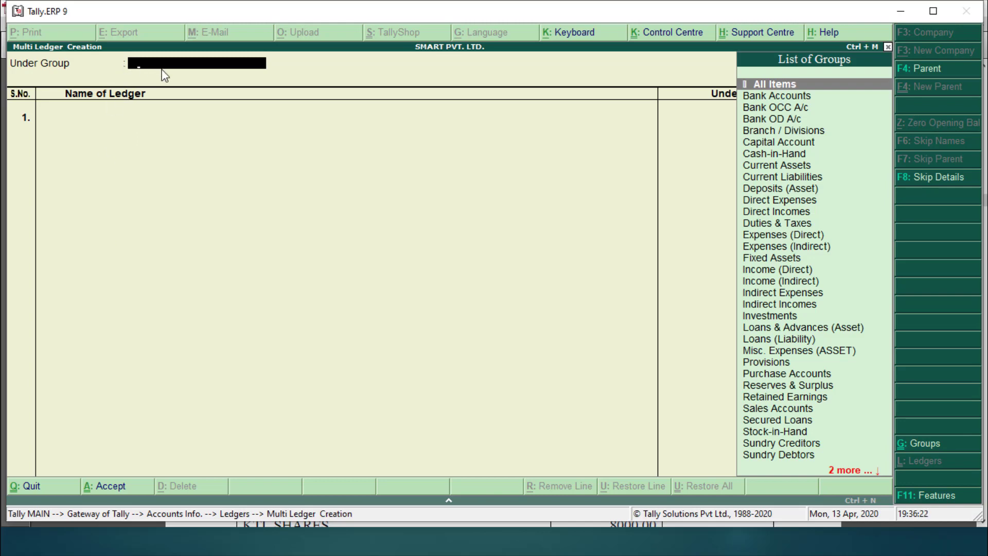
text(FIX)
key(Return)
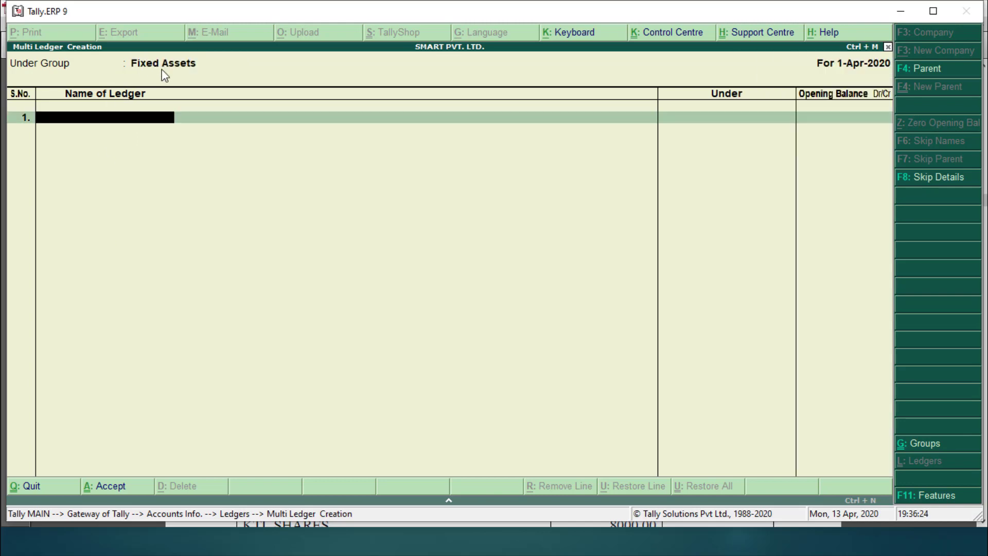
Step: Enter BUILDING at 1,00,000 Dr and GARAGE at 30,000 Dr, checking the PDF notes
text(BUILDING)
key(Return)
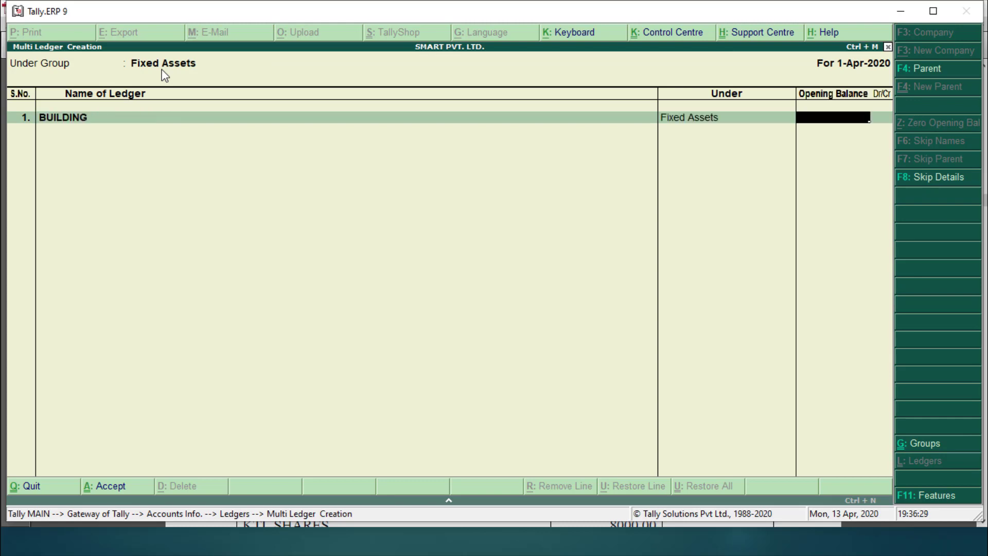
text(100000)
key(Return)
key(Return)
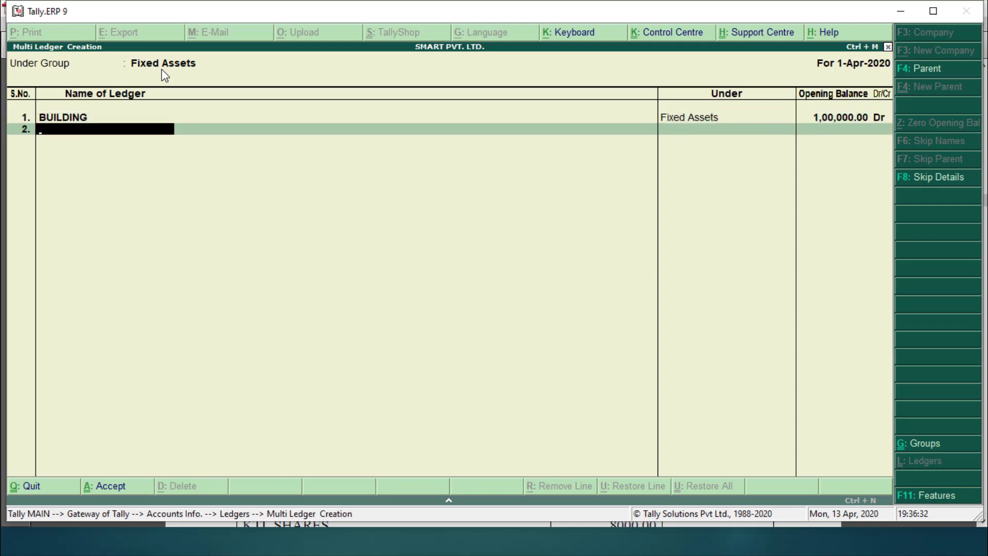
key(alt+Tab)
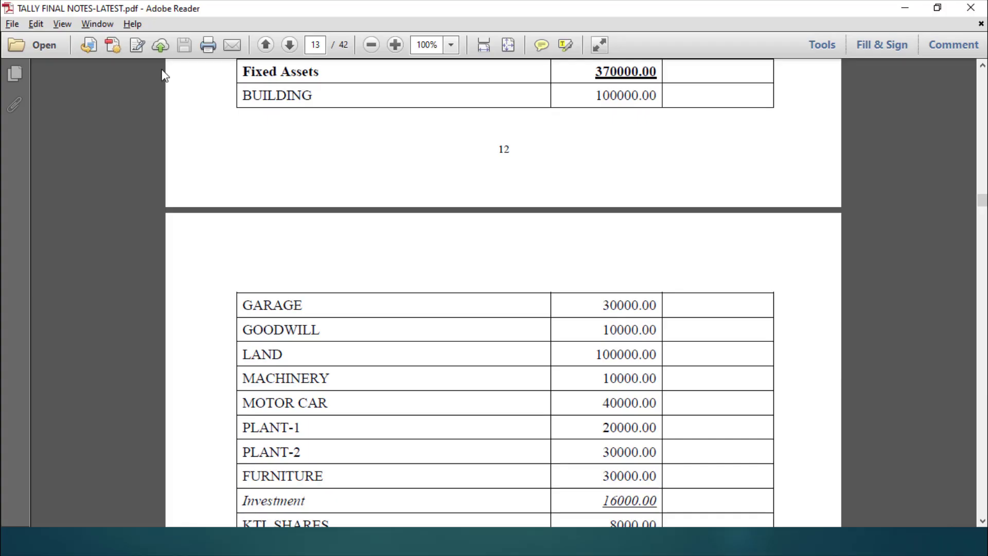
key(alt+Tab)
text(GARAGE)
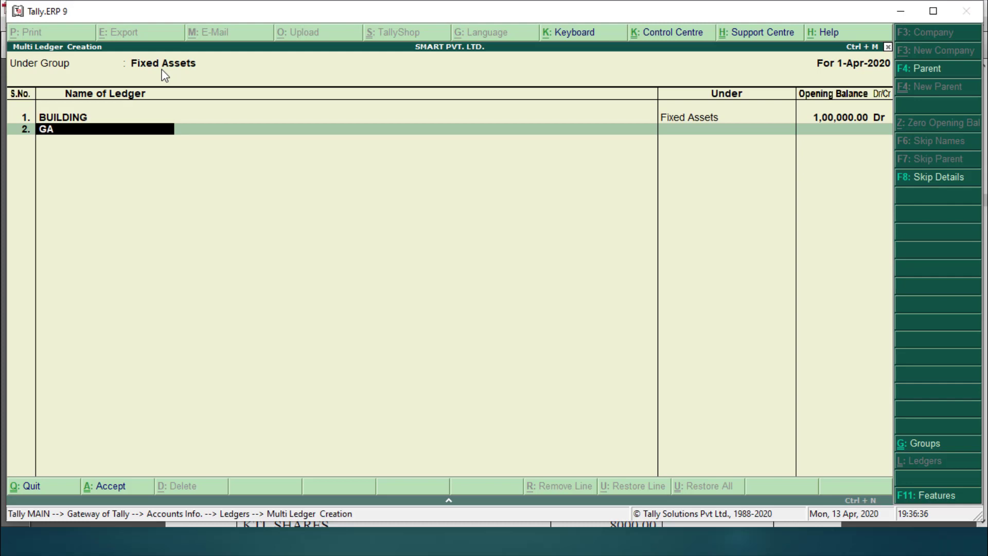
key(Return)
text(30000)
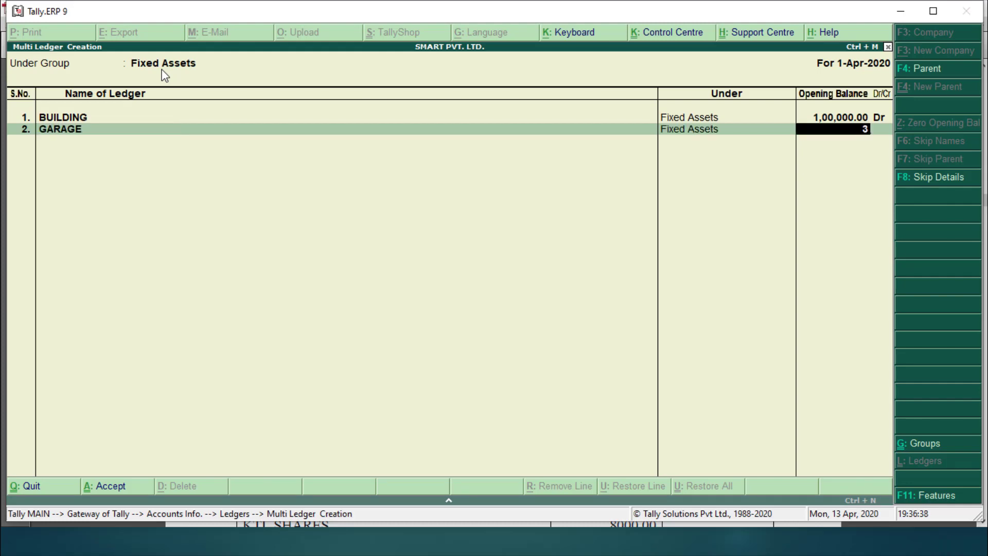
key(Return)
key(Return)
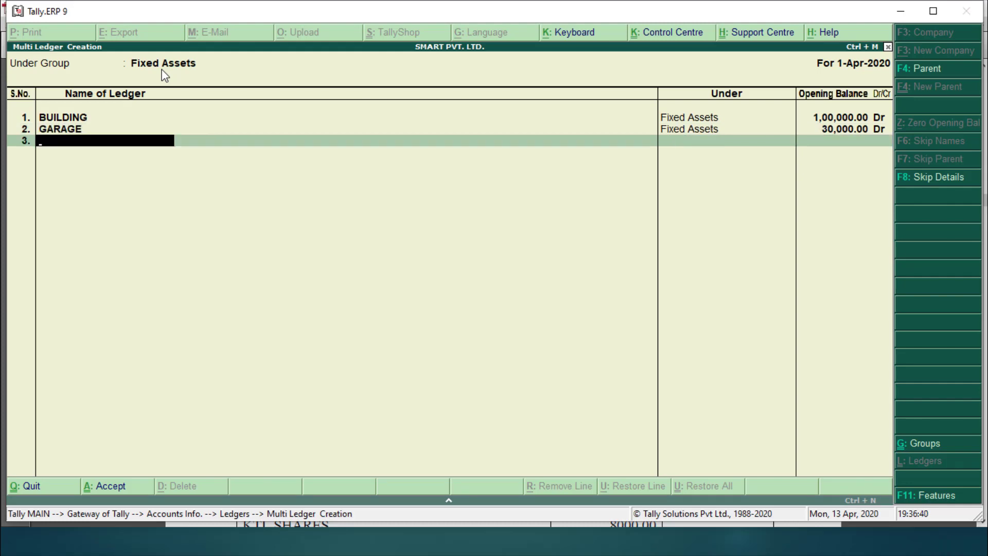
key(alt+Tab)
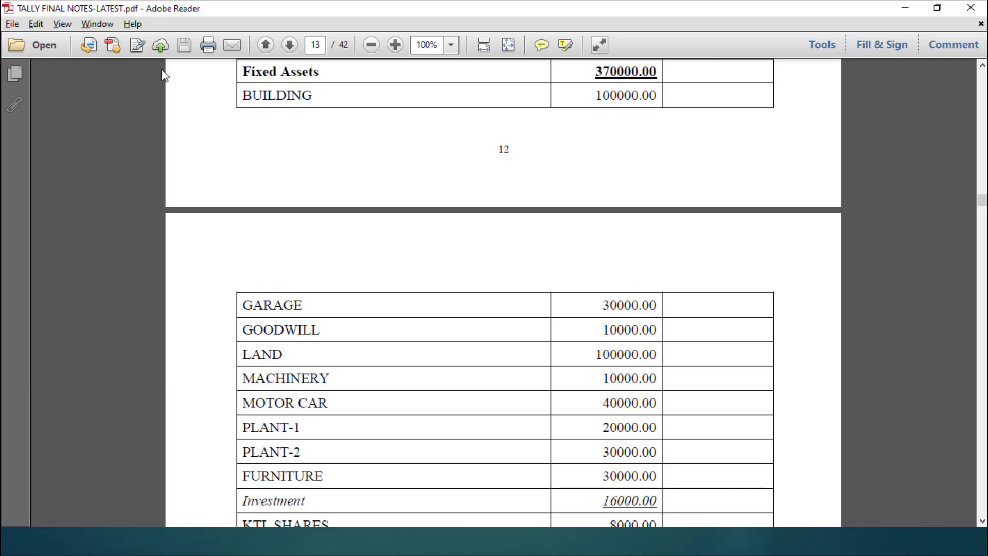
Step: Add GOODWILL at 10,000 Dr and LAND at 1,00,000 Dr
key(alt+Tab)
text(GOODWILL)
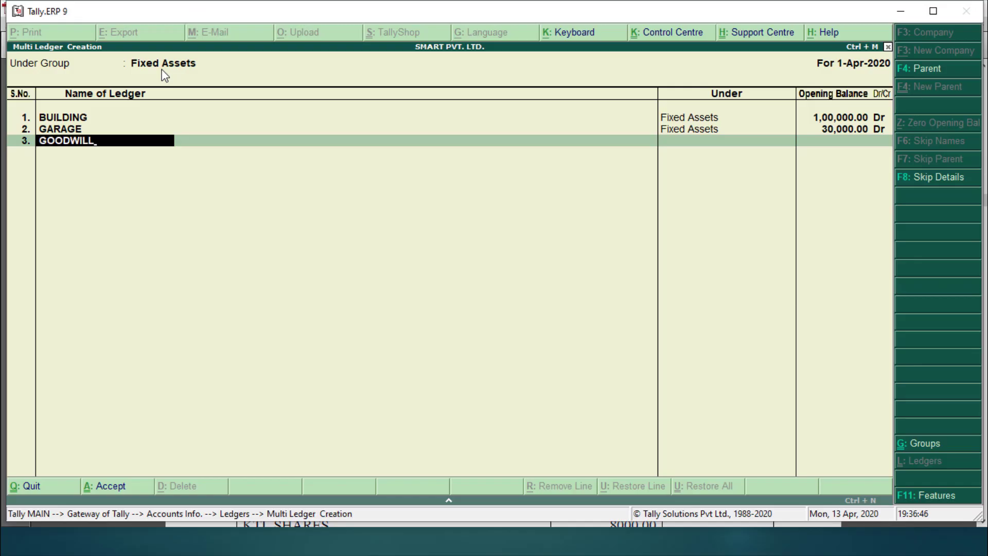
key(Return)
text(10000)
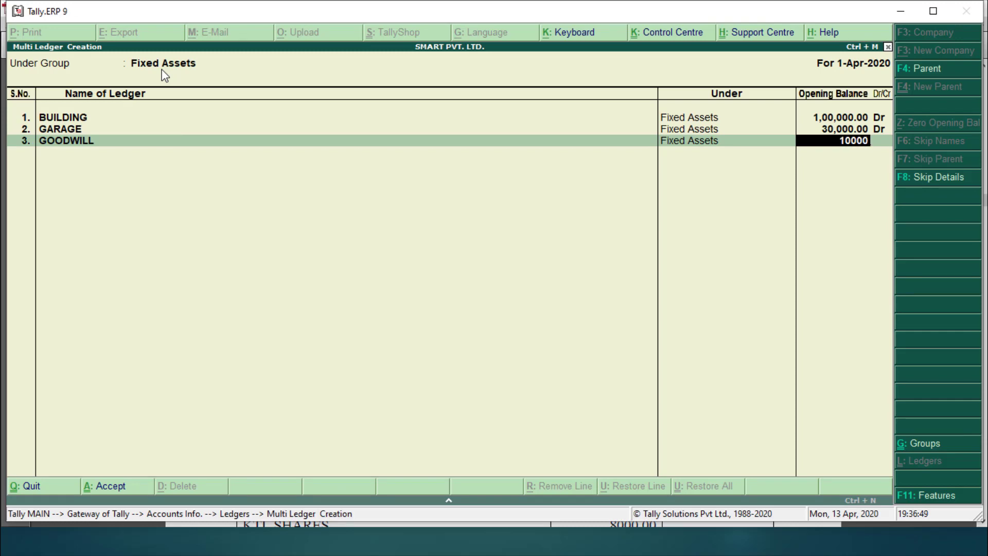
key(Return)
key(Return)
text(LAND)
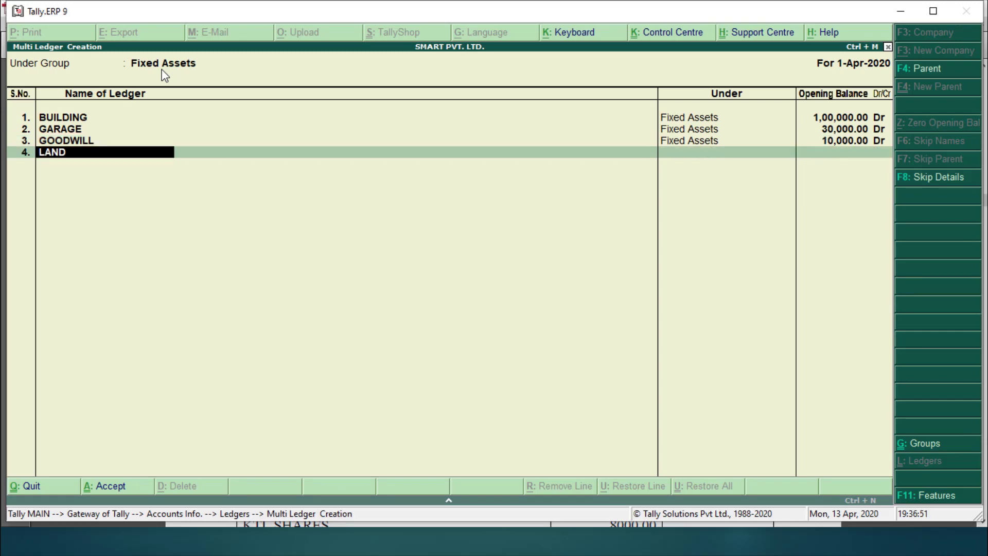
key(Return)
text(0)
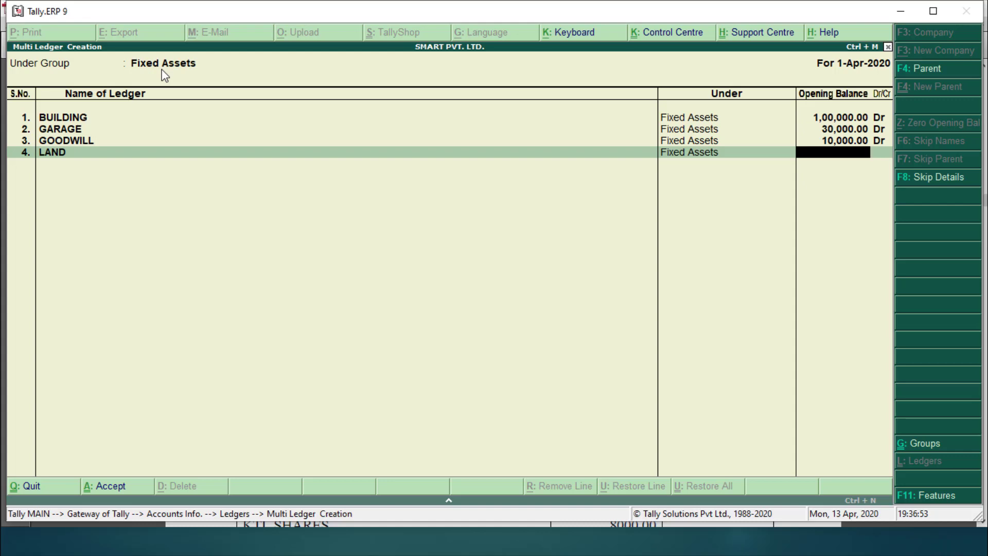
text(100000)
key(Return)
key(Return)
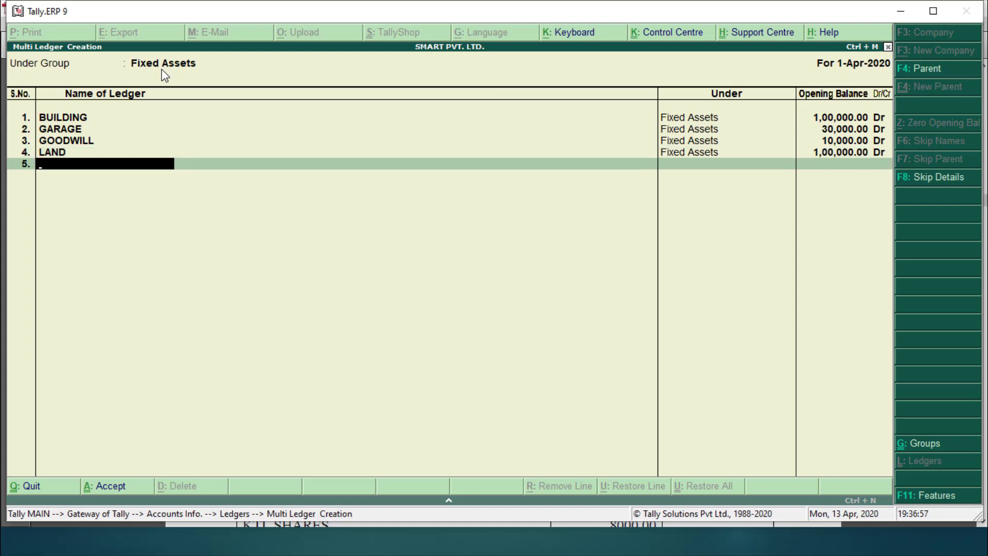
Step: Add MACHINERY at 10,000 Dr and MOTOR CAR at 40,000 Dr
key(alt+Tab)
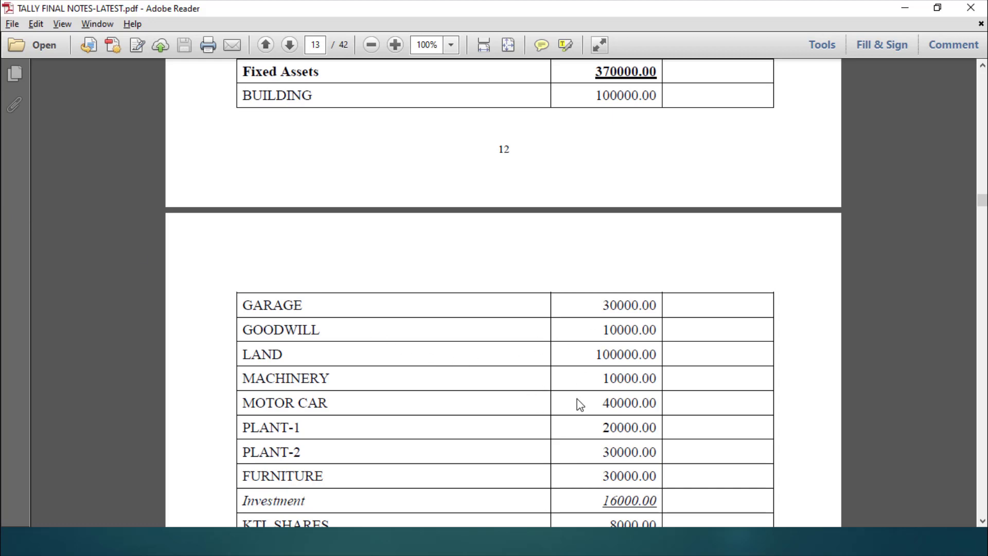
key(alt+Tab)
text(MACHINERY)
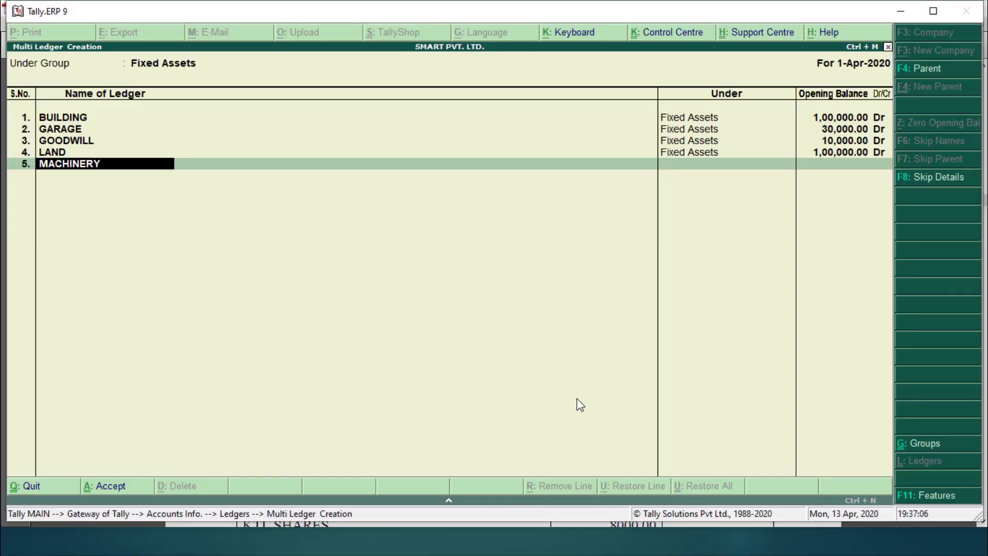
key(Return)
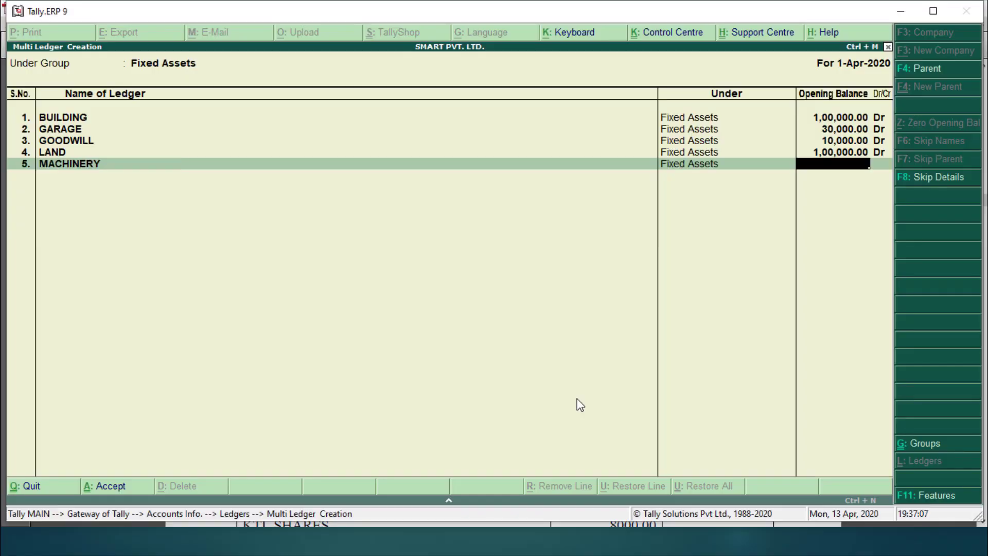
text(10000)
key(Return)
key(Return)
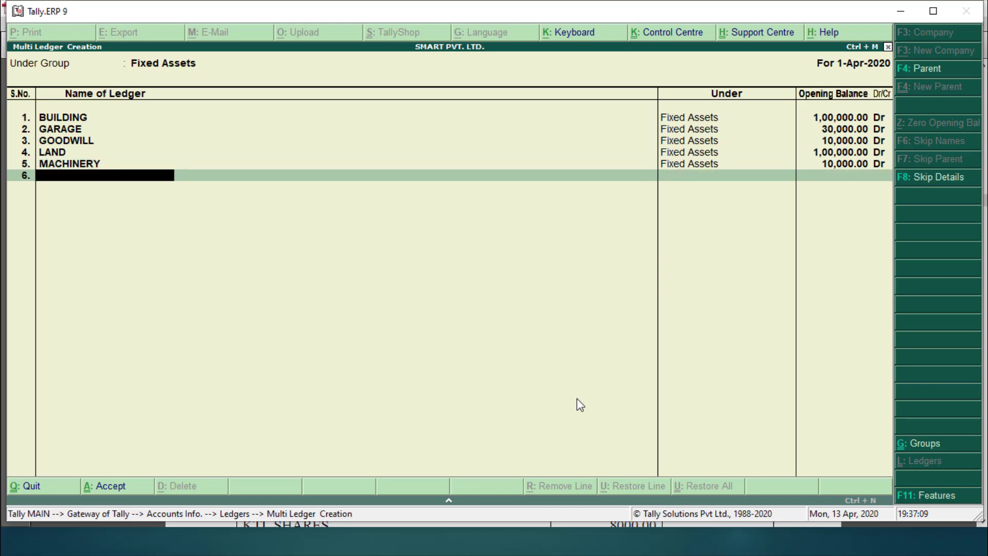
text(MOTOR CAR)
key(Return)
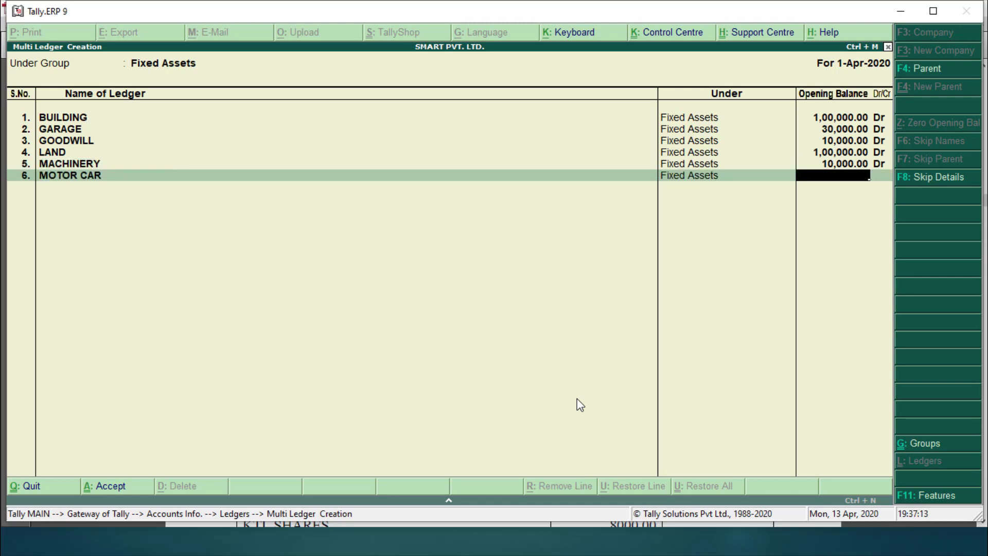
text(40000)
key(Return)
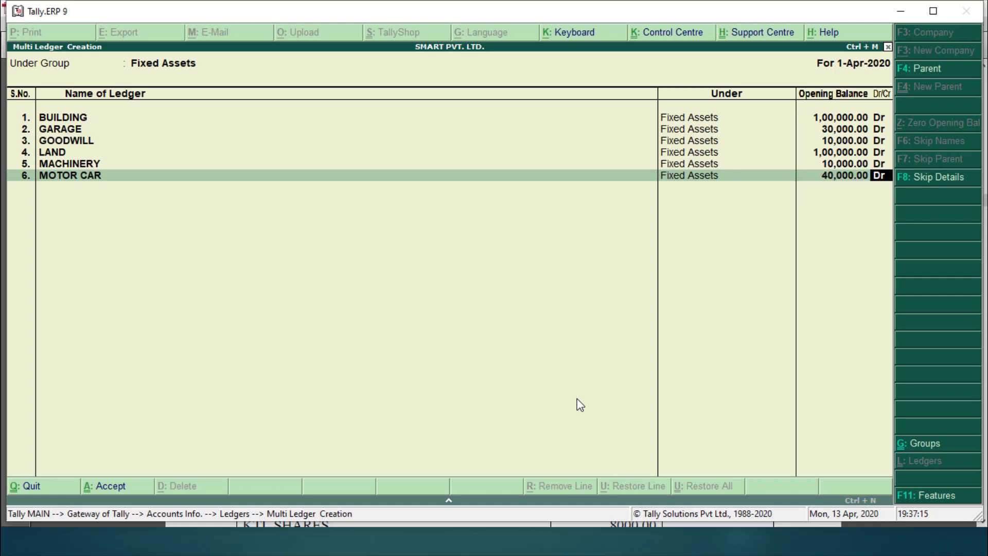
key(Return)
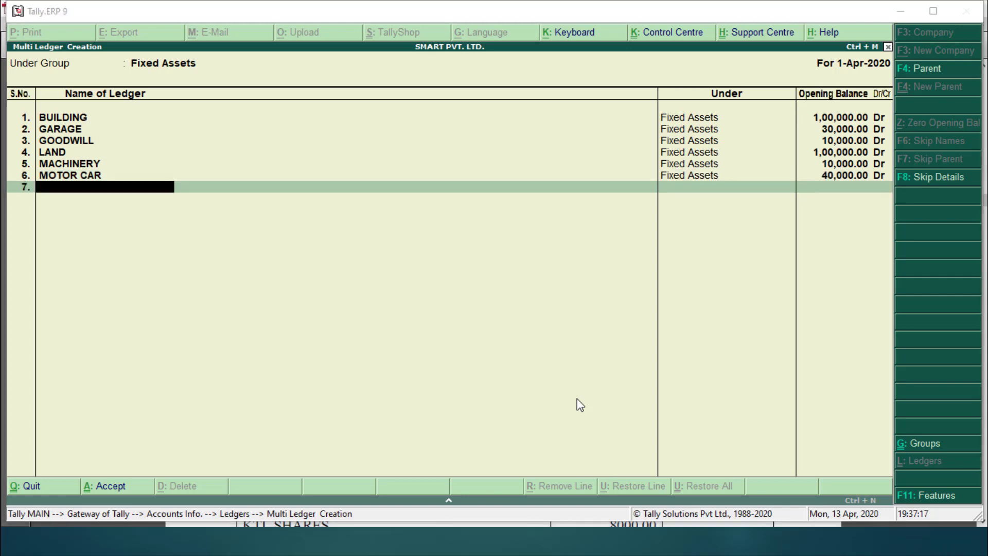
Step: Add PLANT-1 at 20,000 Dr and PLANT-2 at 30,000 Dr
key(alt+Tab)
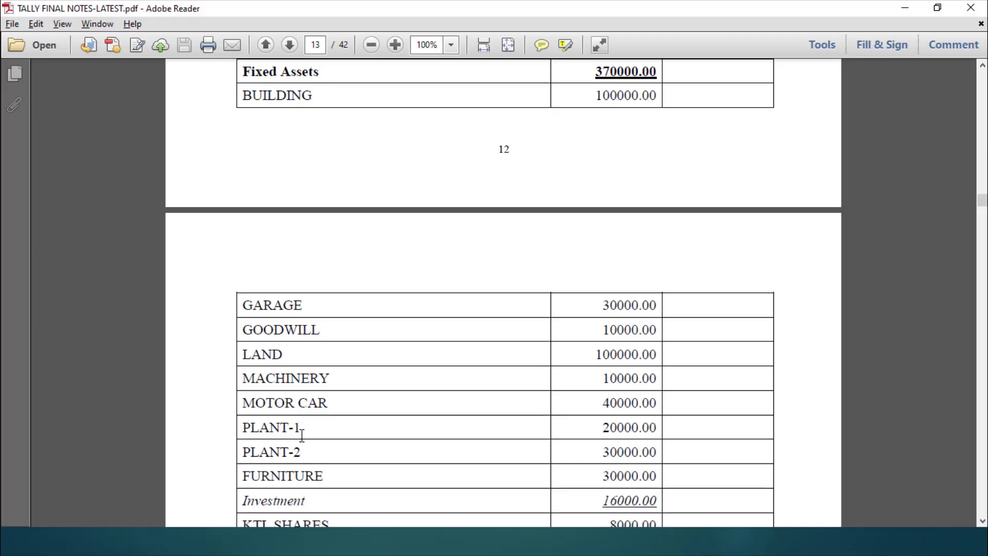
key(alt+Tab)
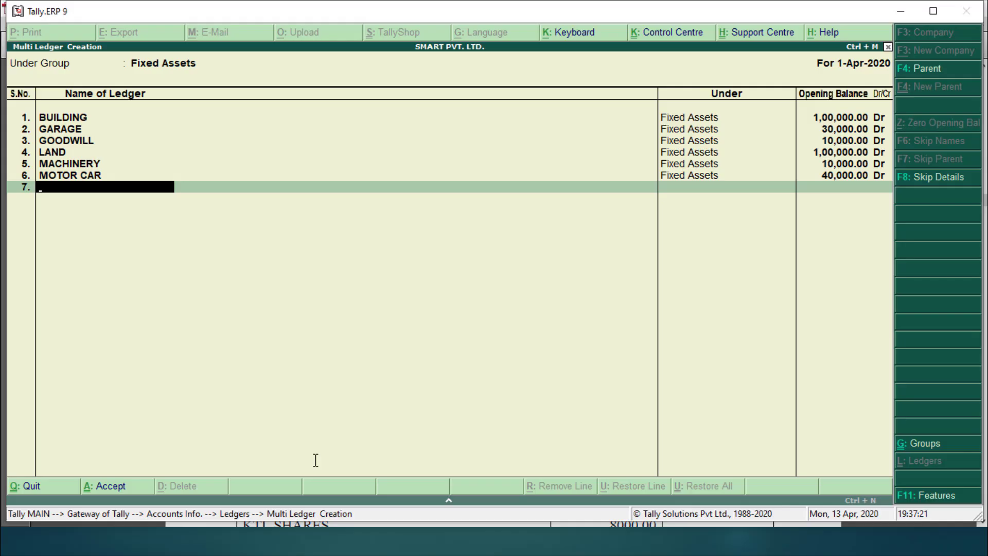
text(PLANT-1)
key(Return)
text(2)
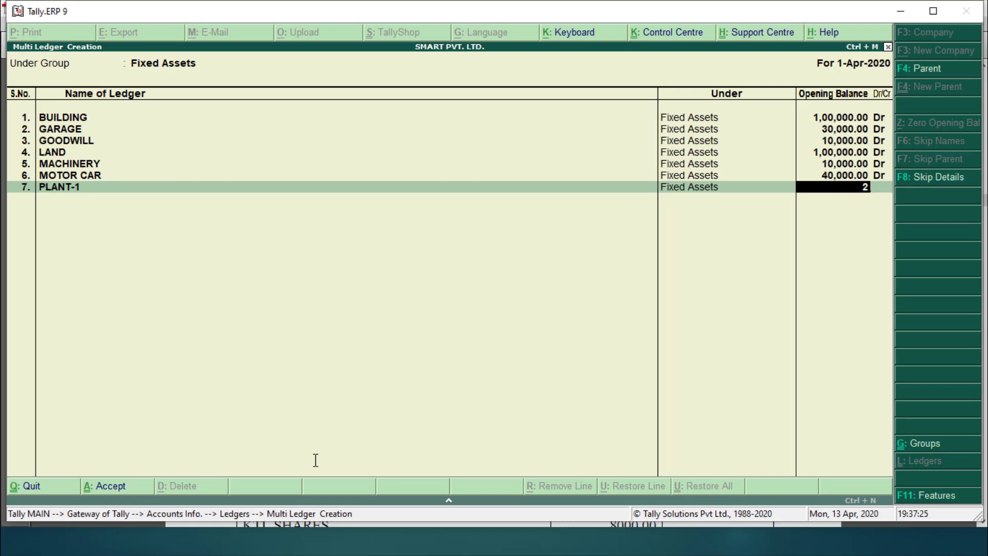
text(0,000)
key(Return)
key(Return)
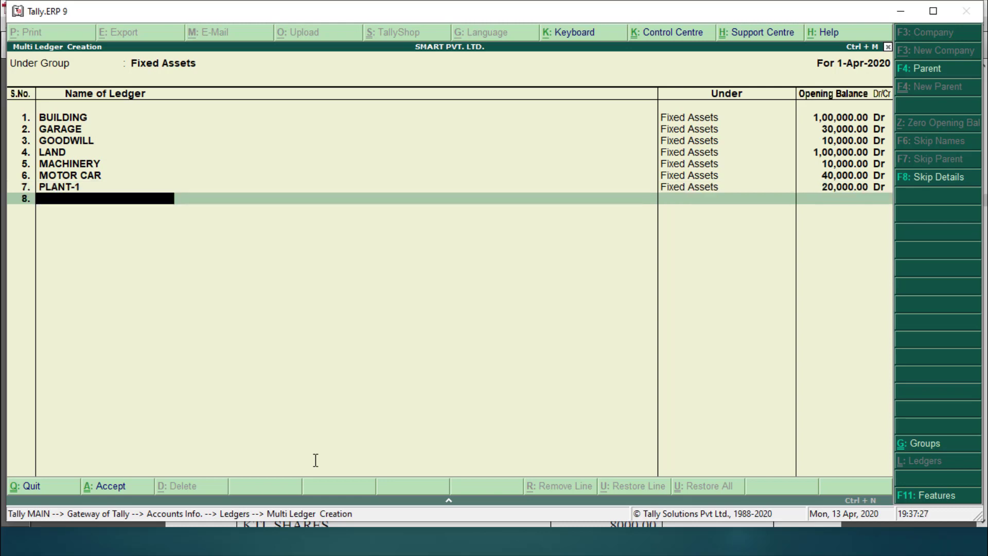
text(PLANT-2)
key(Return)
text(30,0)
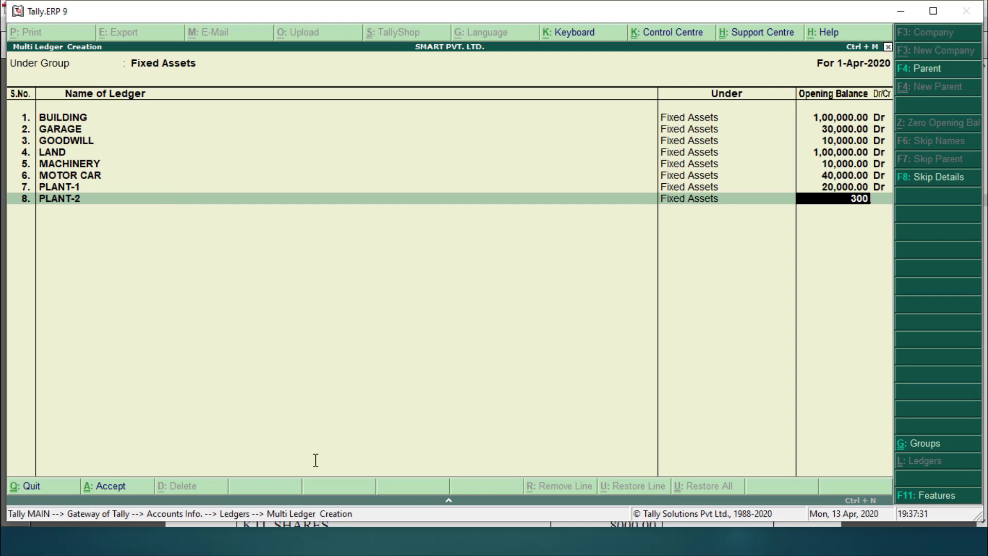
text(00)
Step: Add FURNITURE at 30,000 Dr and save the Fixed Assets ledger list
key(Return)
key(Return)
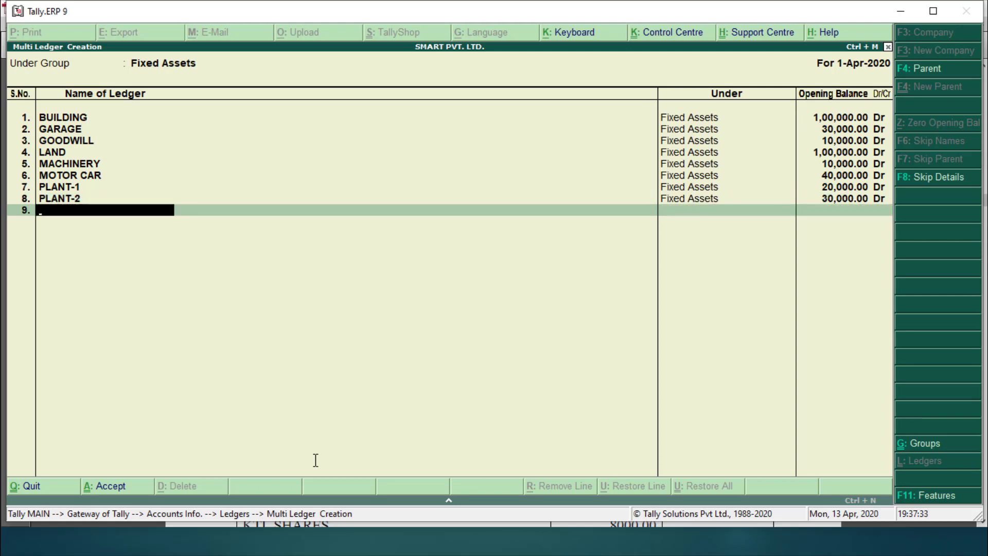
text(FURNITURE)
key(Return)
key(alt+Tab)
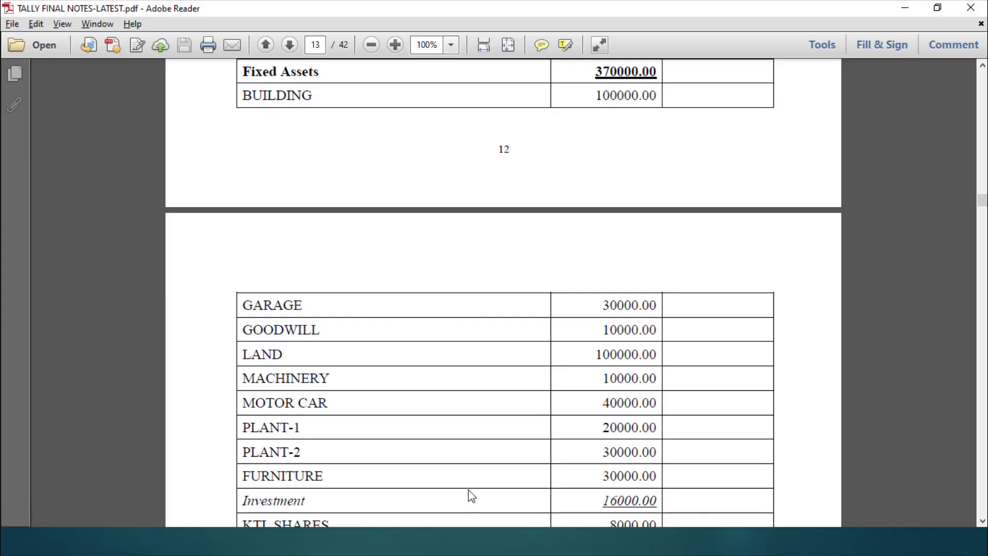
key(alt+Tab)
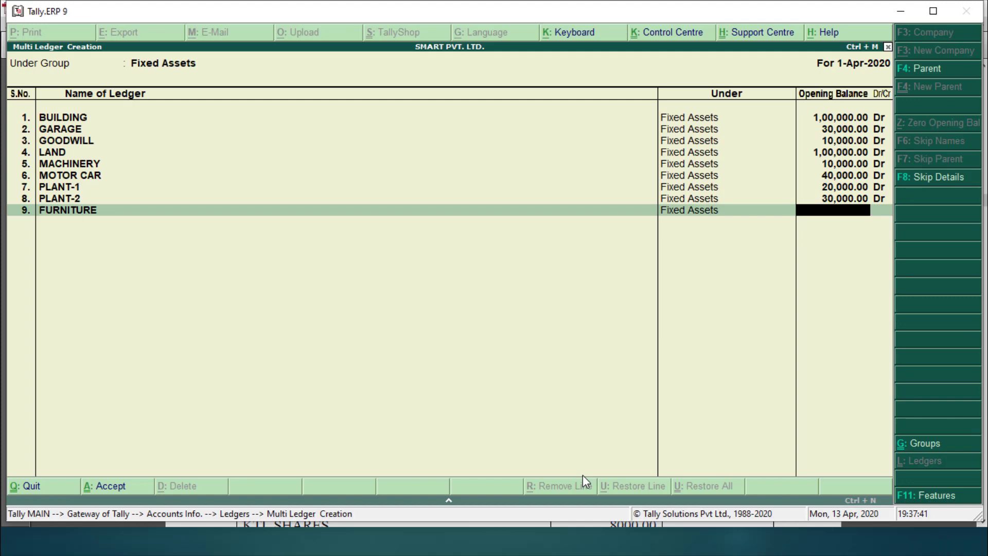
text(30,000)
key(Return)
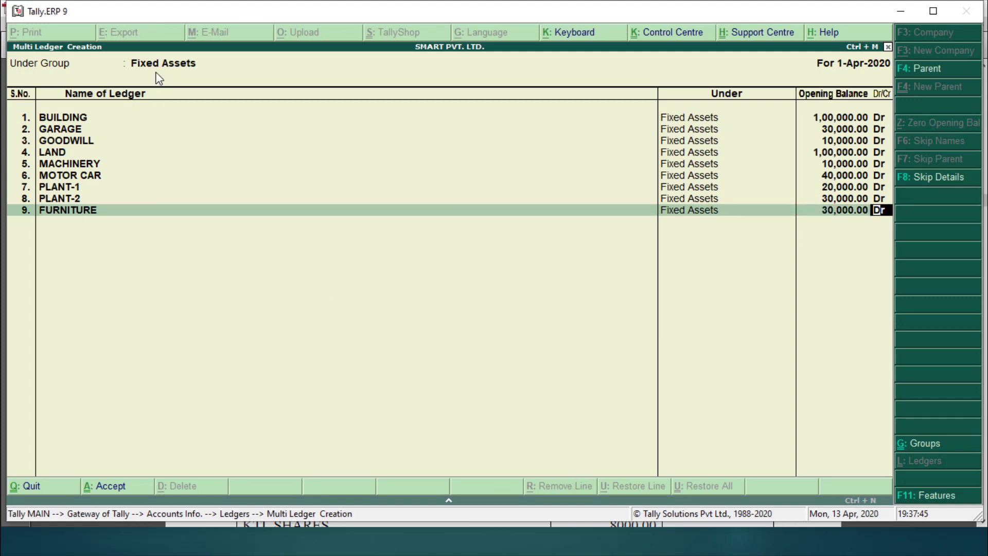
key(Return)
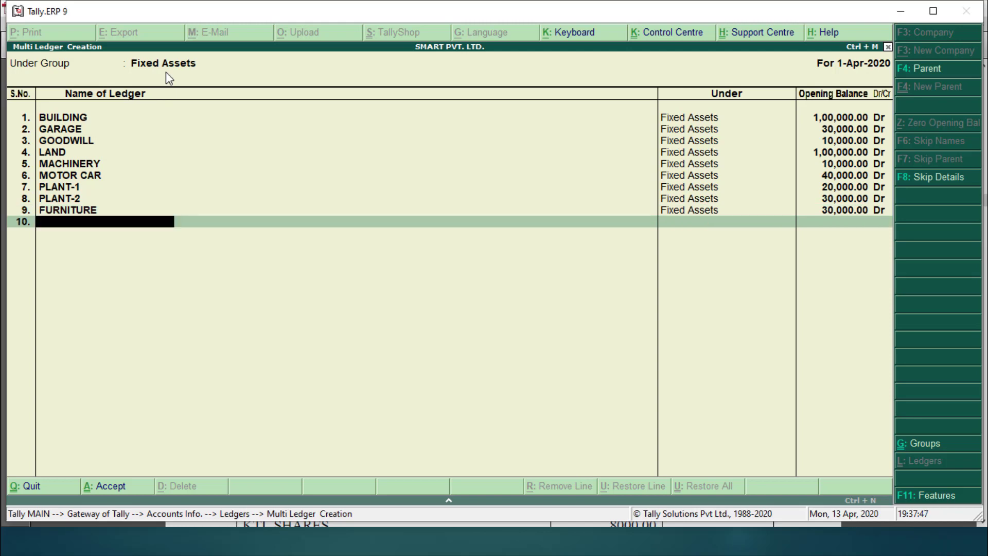
key(Return)
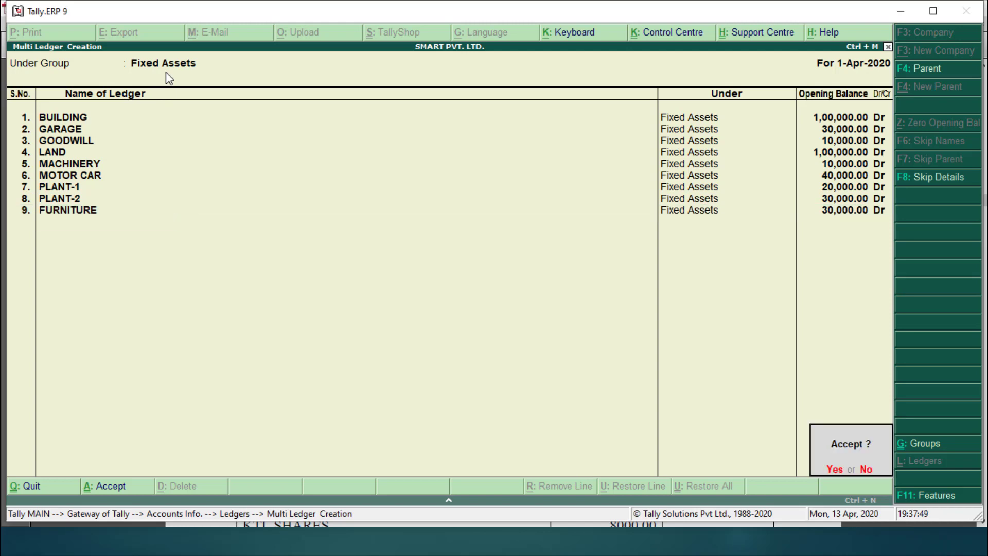
key(Return)
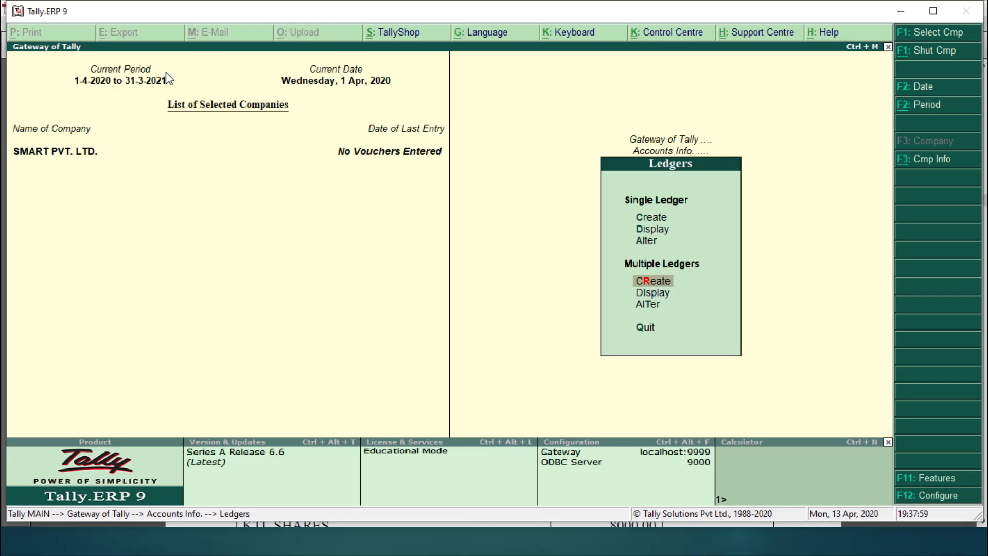
key(Down)
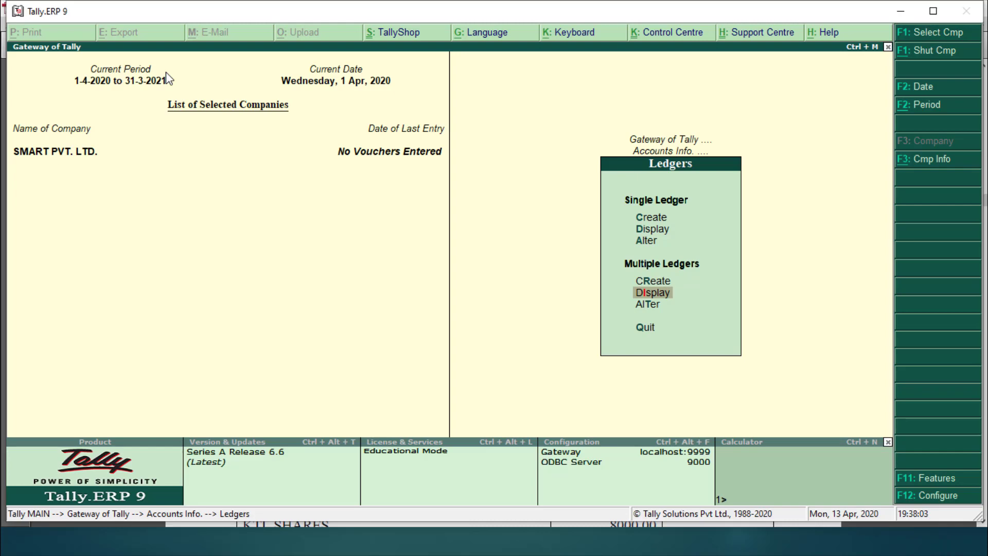
key(Up)
key(Down)
key(Return)
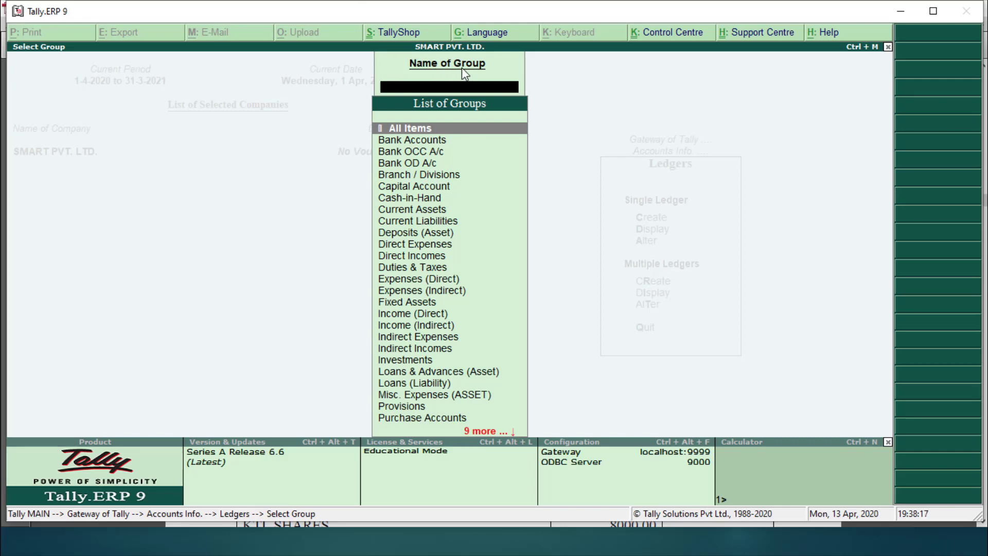
text(FI)
key(Return)
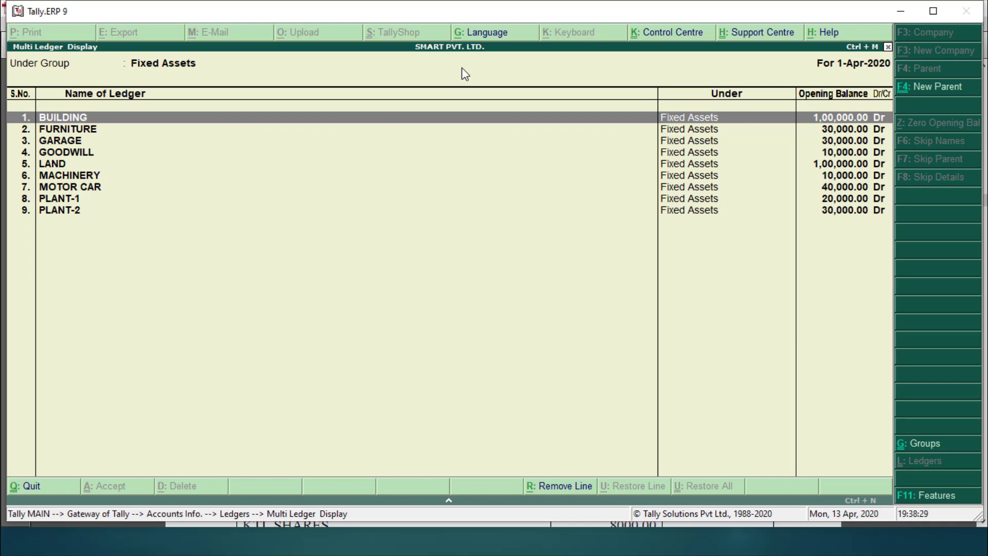
key(Escape)
key(Escape)
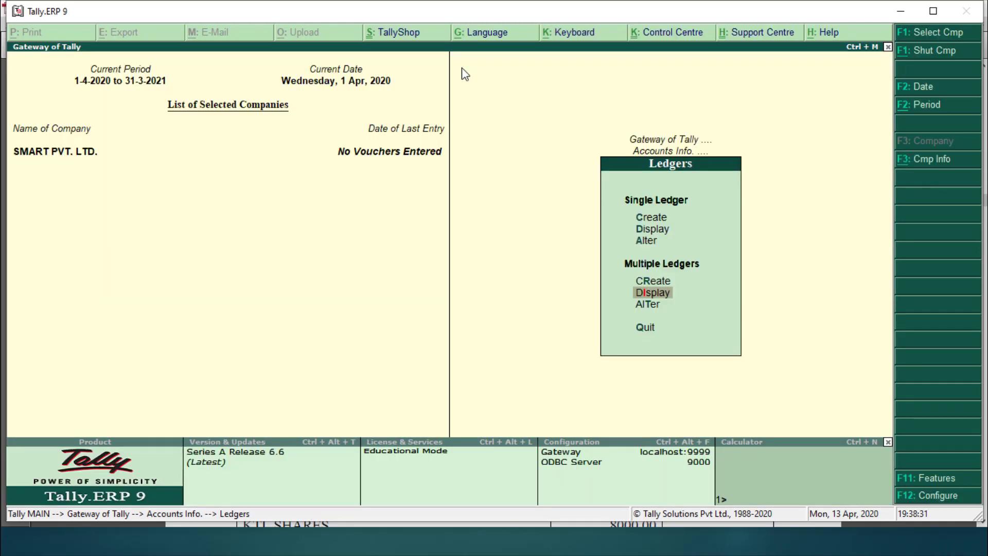
key(Down)
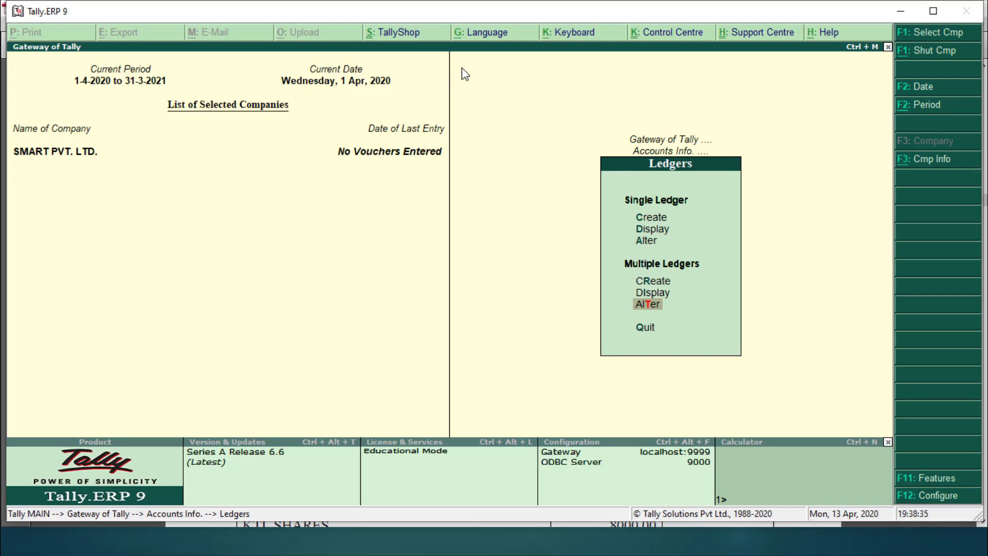
key(Return)
text(FIX)
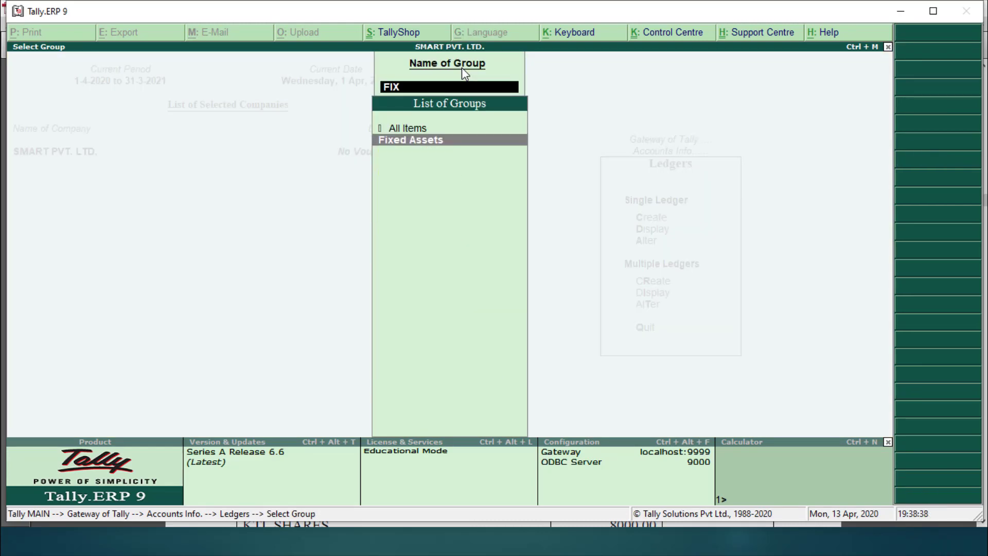
key(Return)
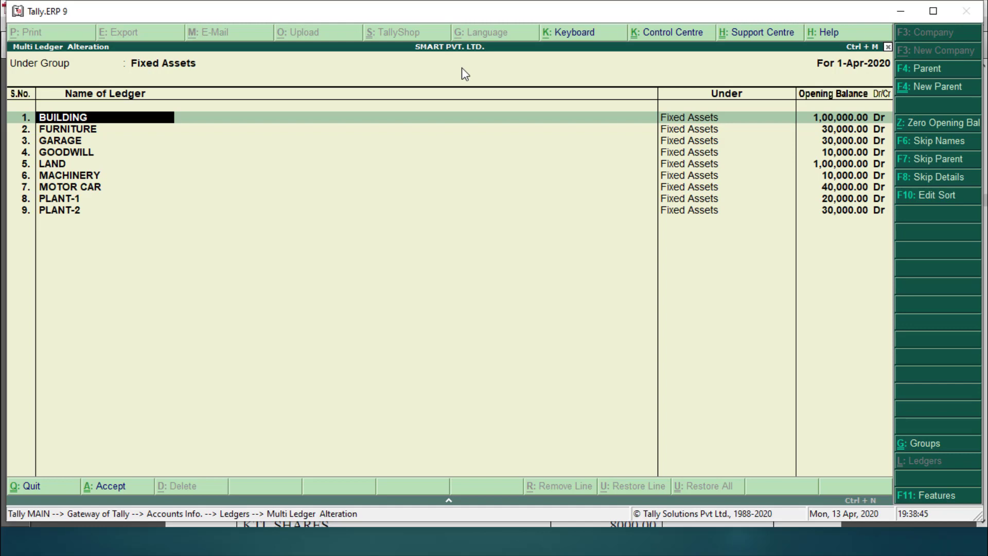
key(Escape)
key(y)
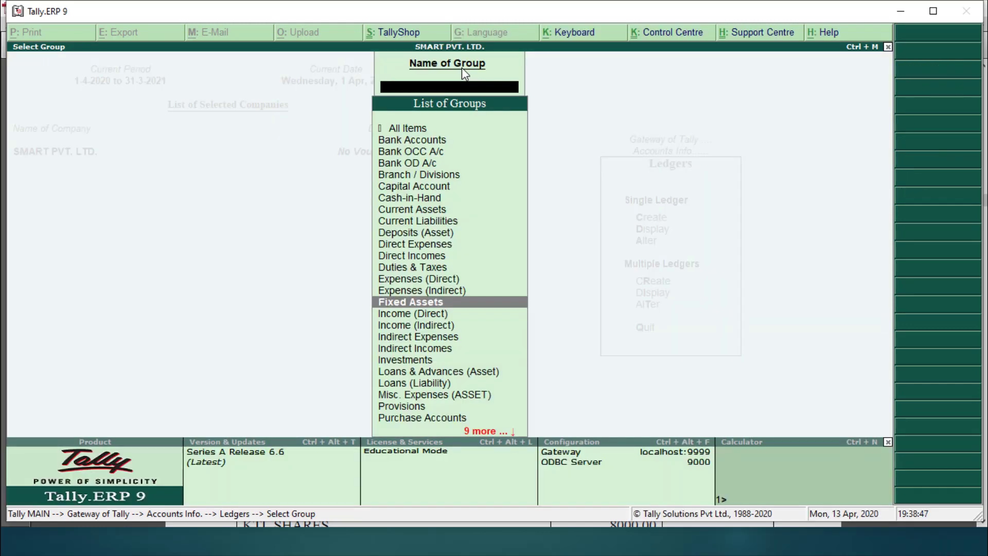
key(Escape)
key(Up)
key(Up)
key(Up)
key(Up)
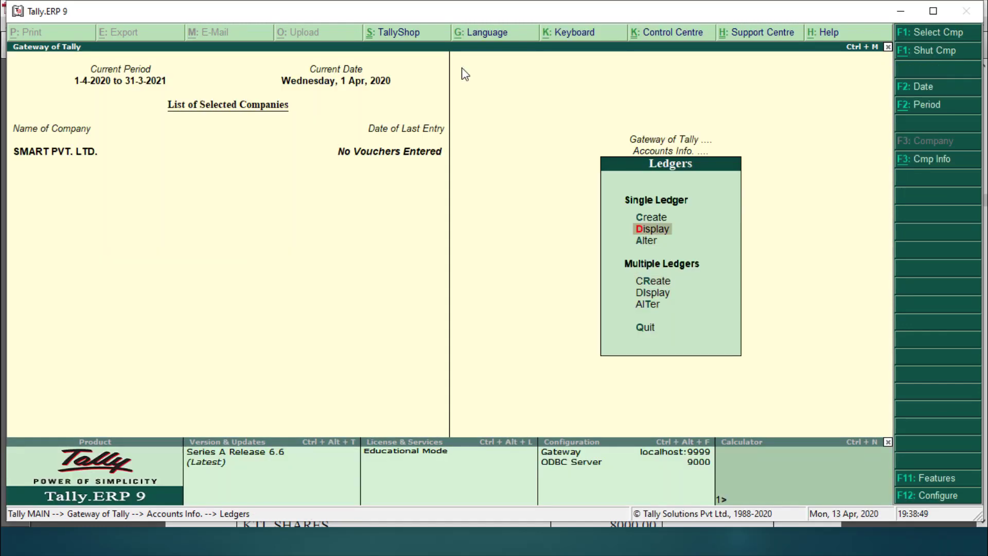
Step: Alter the partner's capital ledger, confirm its 50,000 Cr opening balance, and save it
key(Down)
key(Return)
text(KAM)
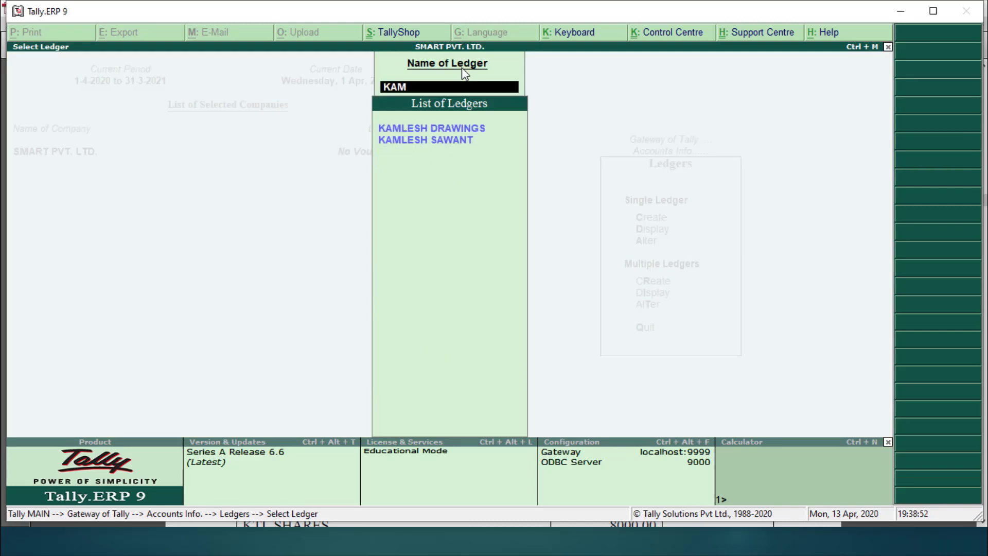
key(Down)
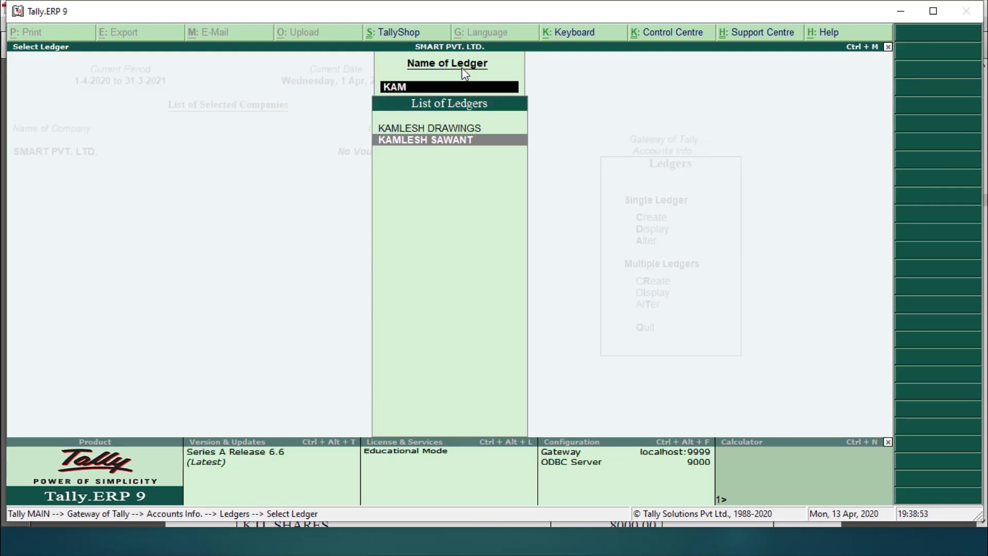
key(Return)
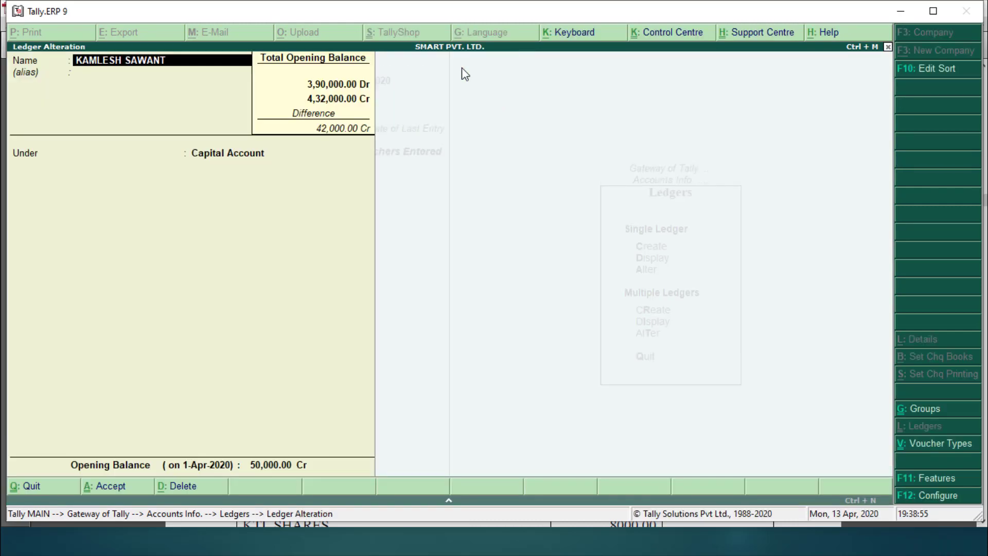
key(Return)
key(Return)
key(Return)
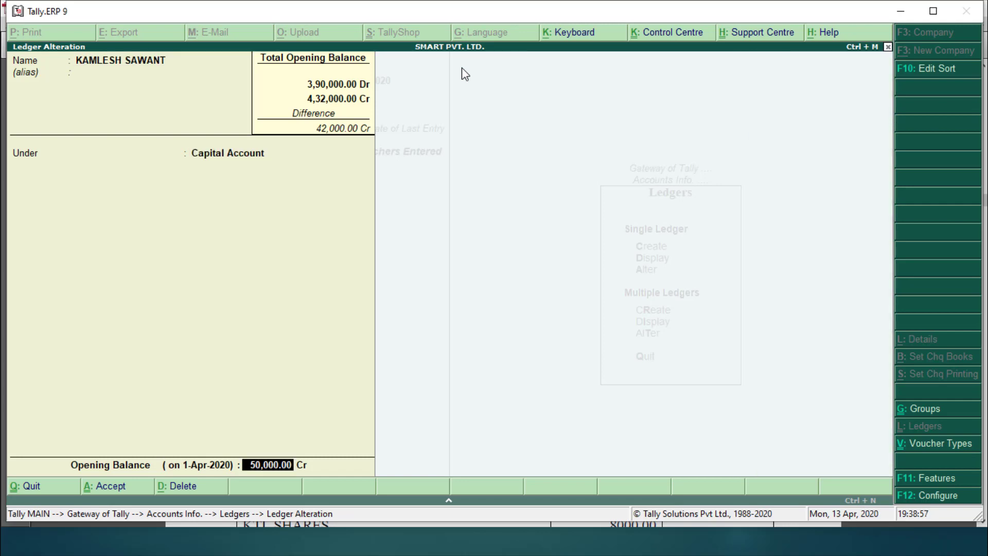
key(Return)
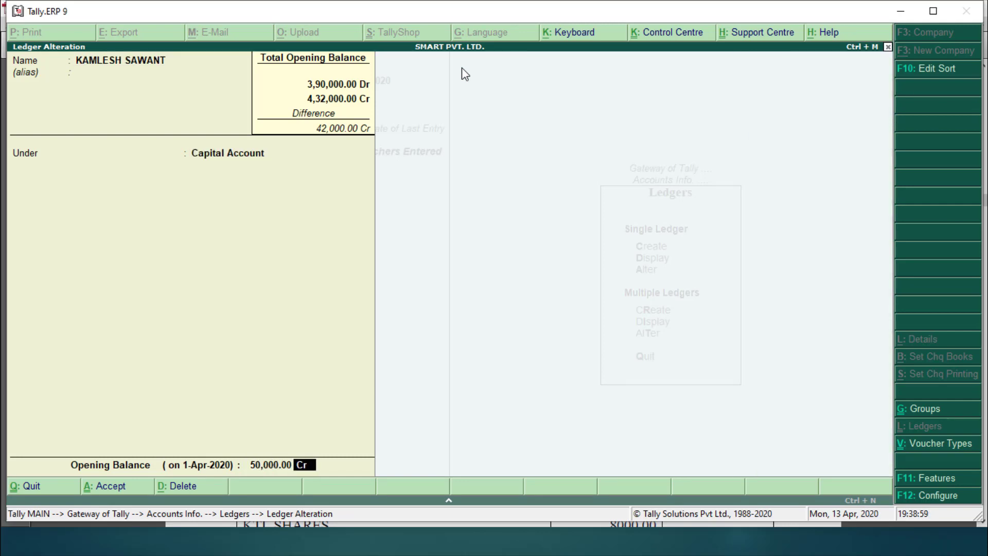
key(Return)
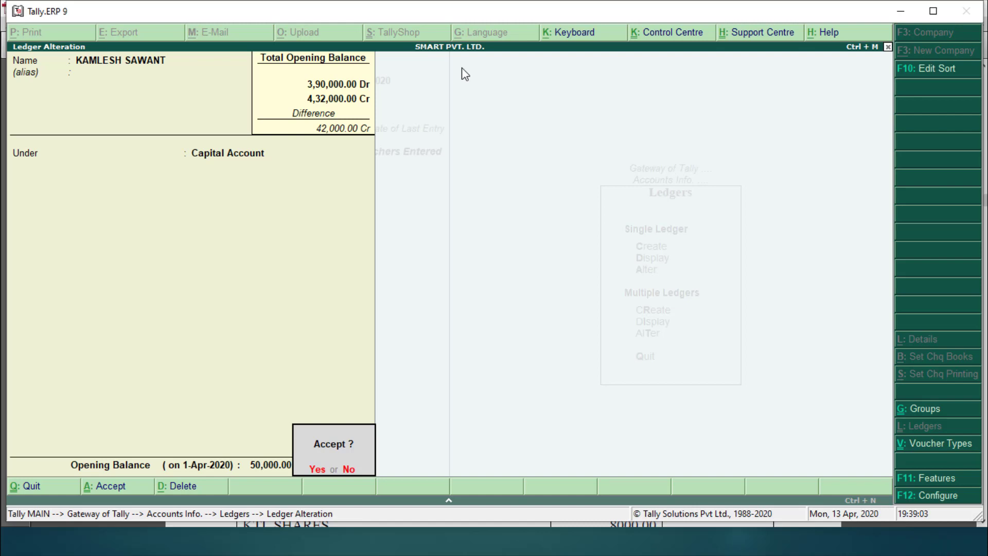
key(Return)
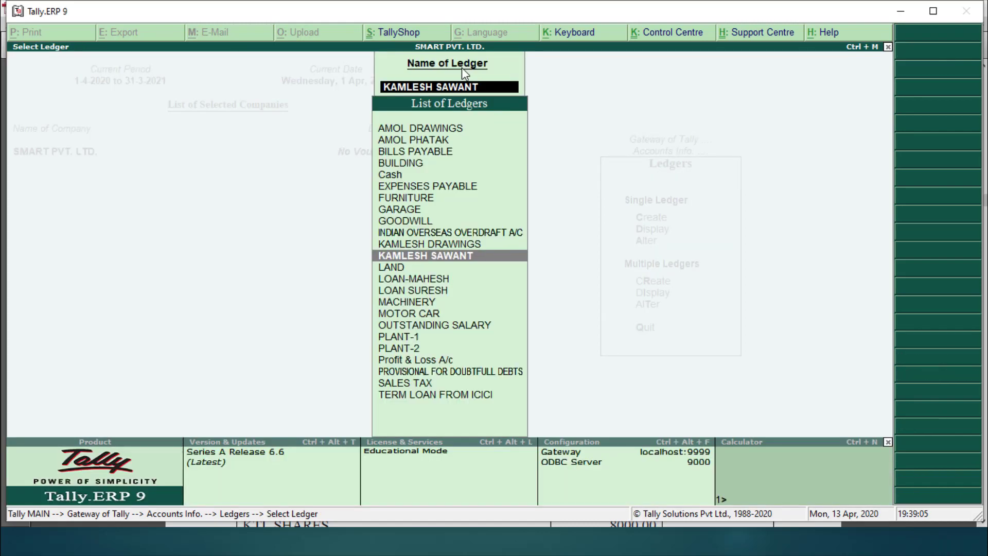
key(Escape)
key(Escape)
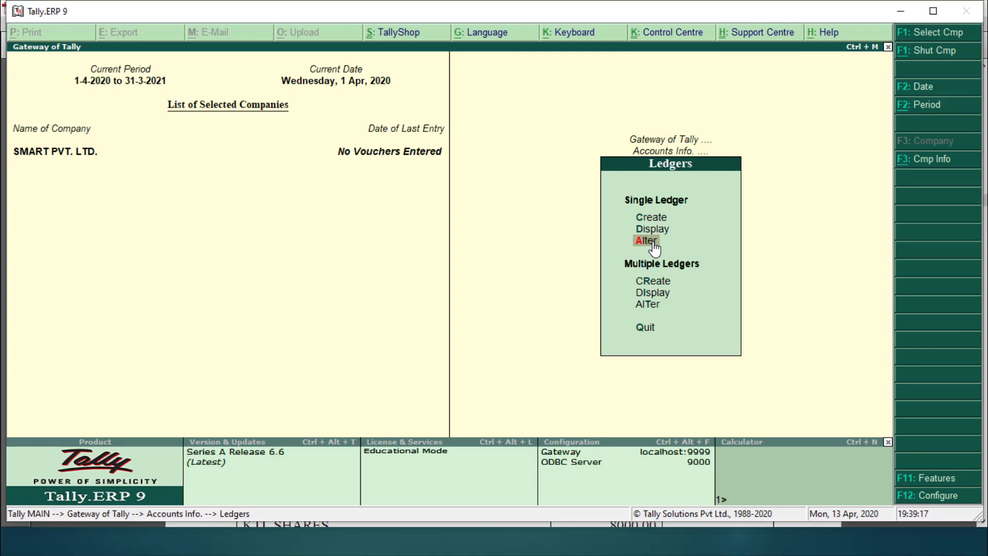
key(alt+Tab)
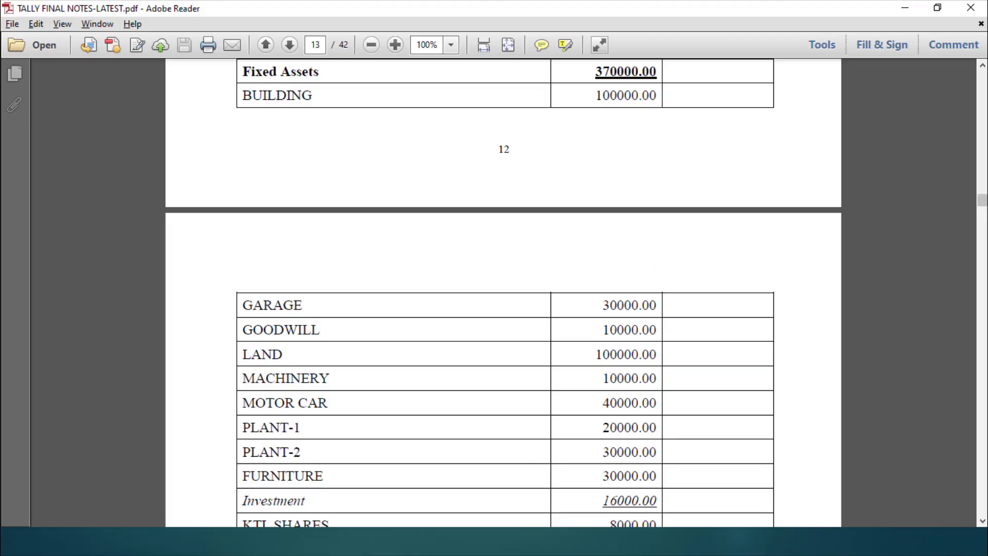
click(982, 520)
scroll(982, 521, down, 10)
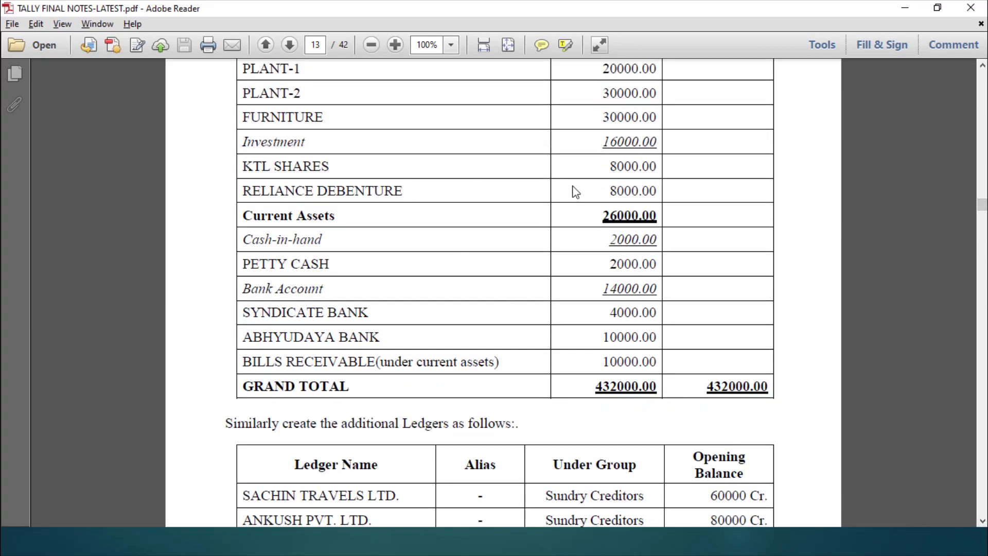
key(alt+Tab)
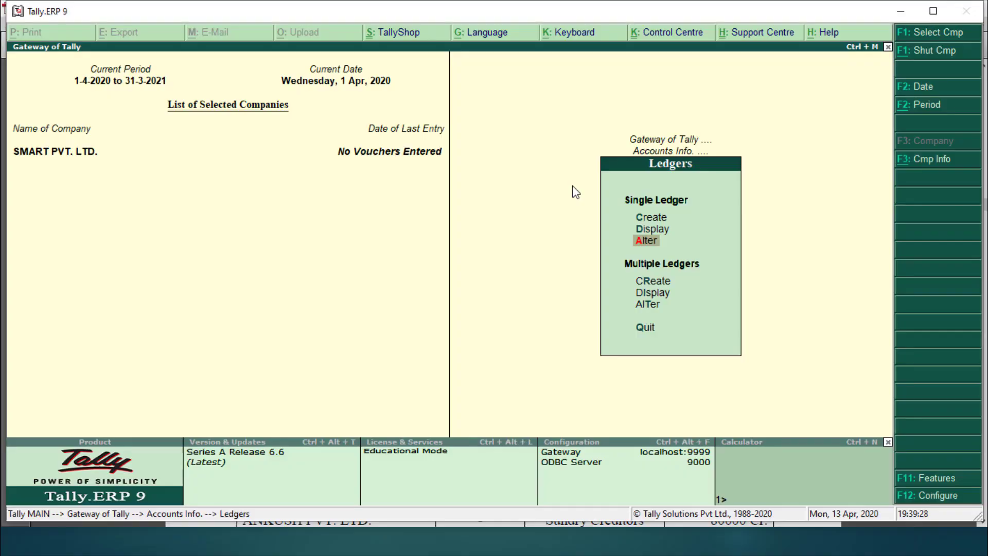
key(Up)
key(Up)
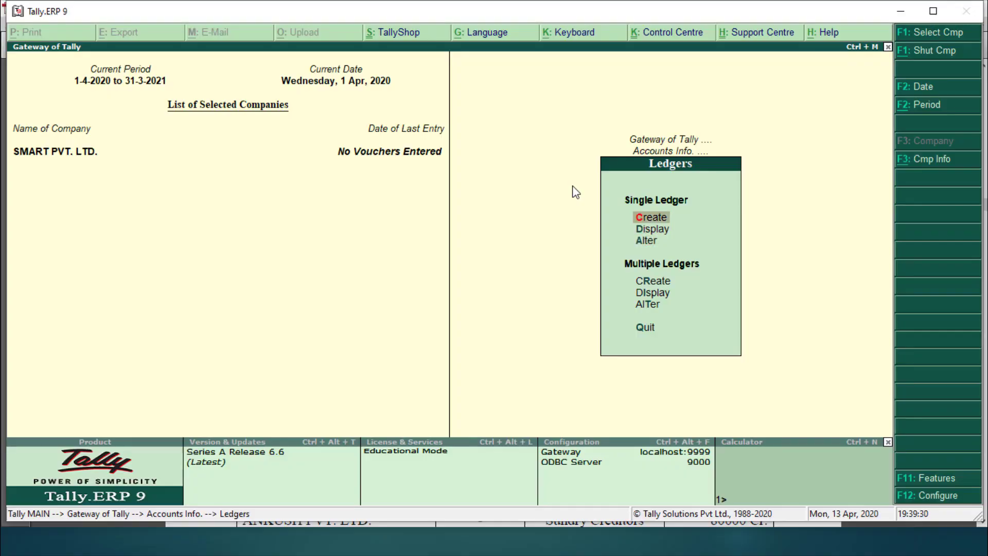
Step: Create the KTL SHARES ledger under Investments with an 8,000 Dr opening balance
key(Return)
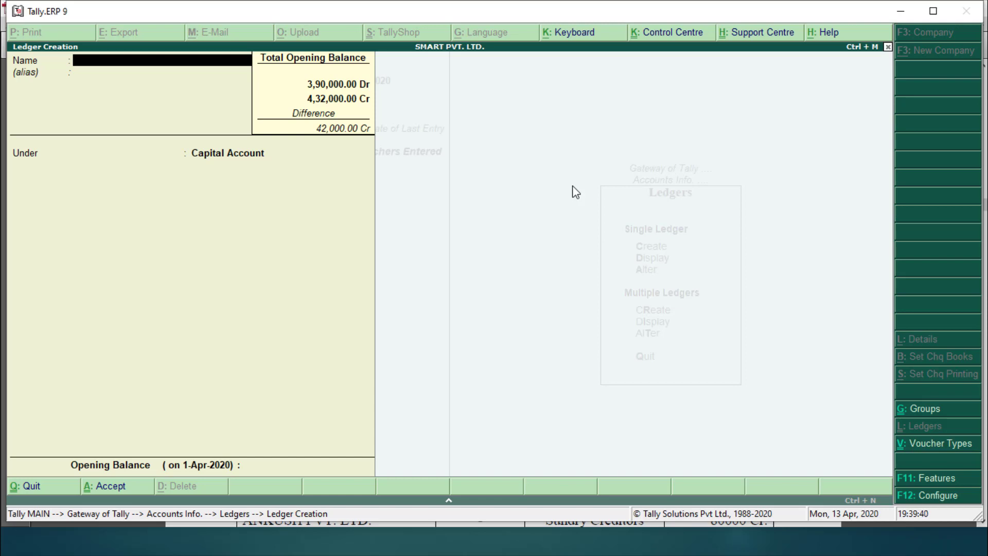
text(KTL SHARES)
key(Return)
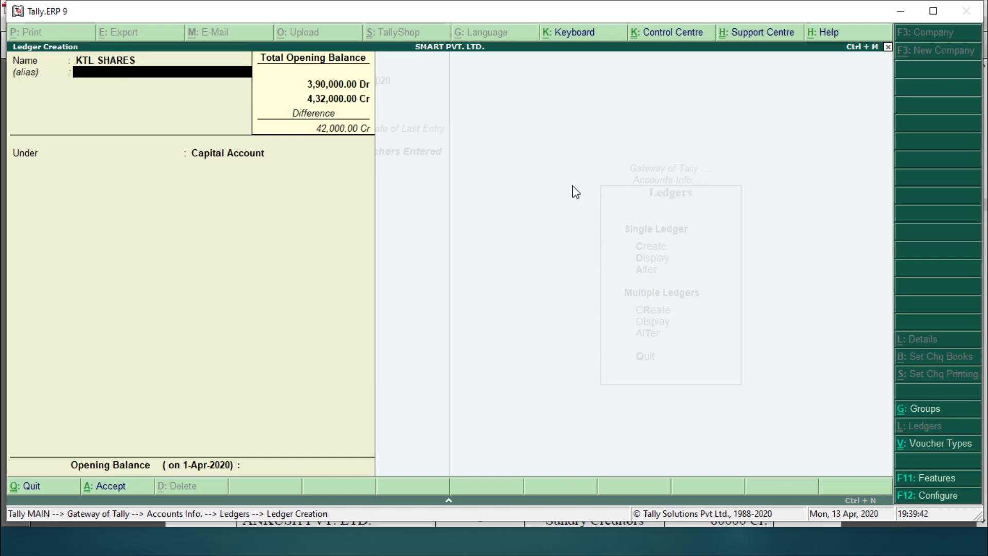
key(Return)
text(INVE)
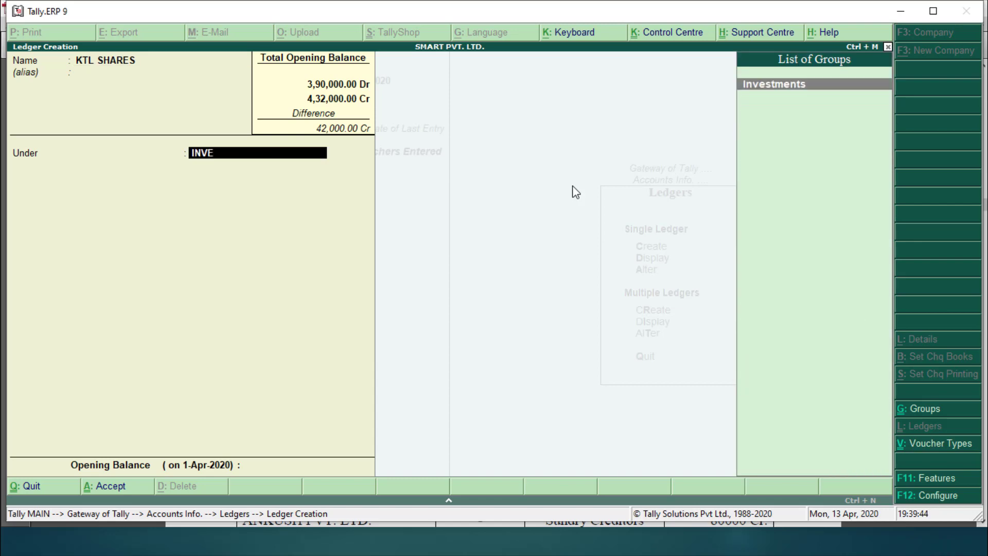
key(Return)
text(8000)
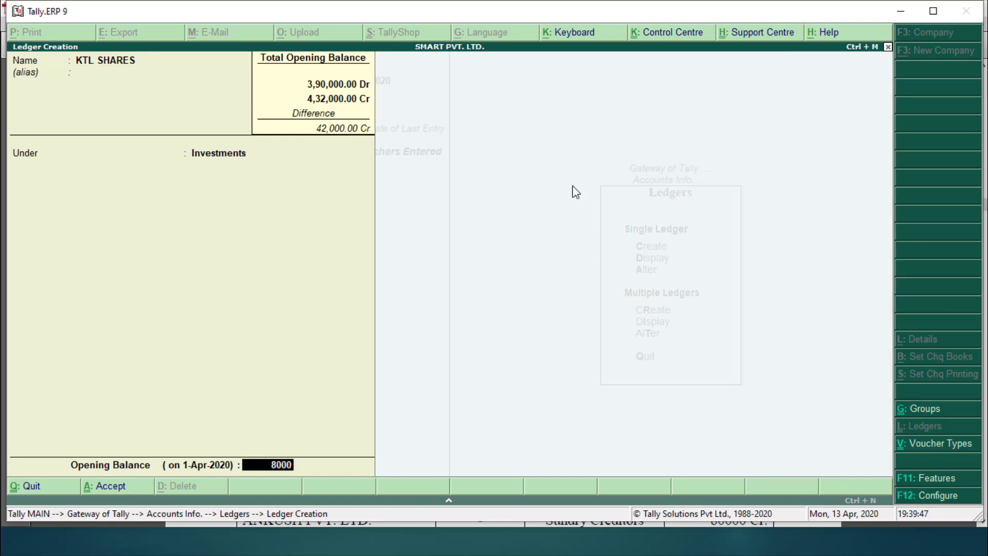
key(Return)
key(Return)
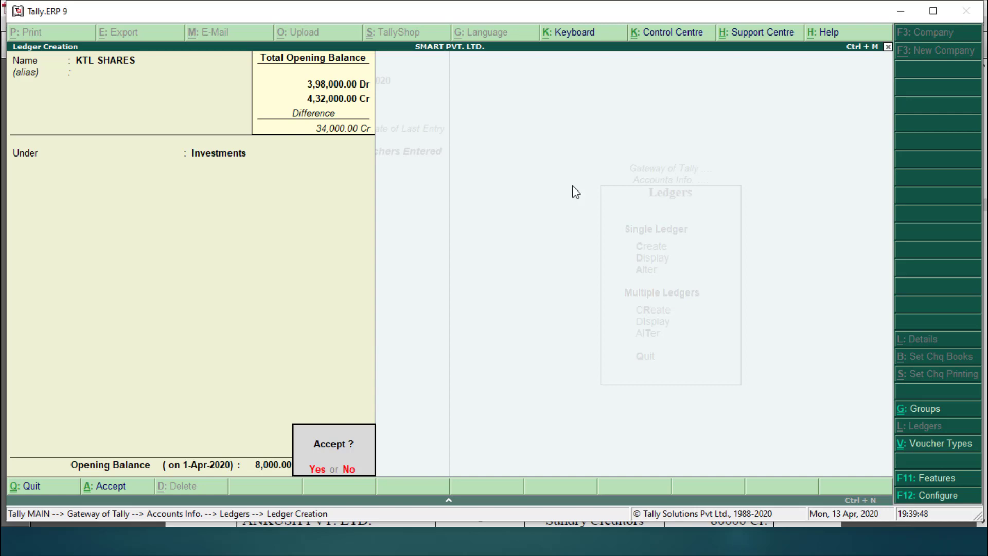
key(Return)
Step: Create the RELIANCE DEBENTURES ledger under Investments with an 8,000 Dr opening balance
text(REL)
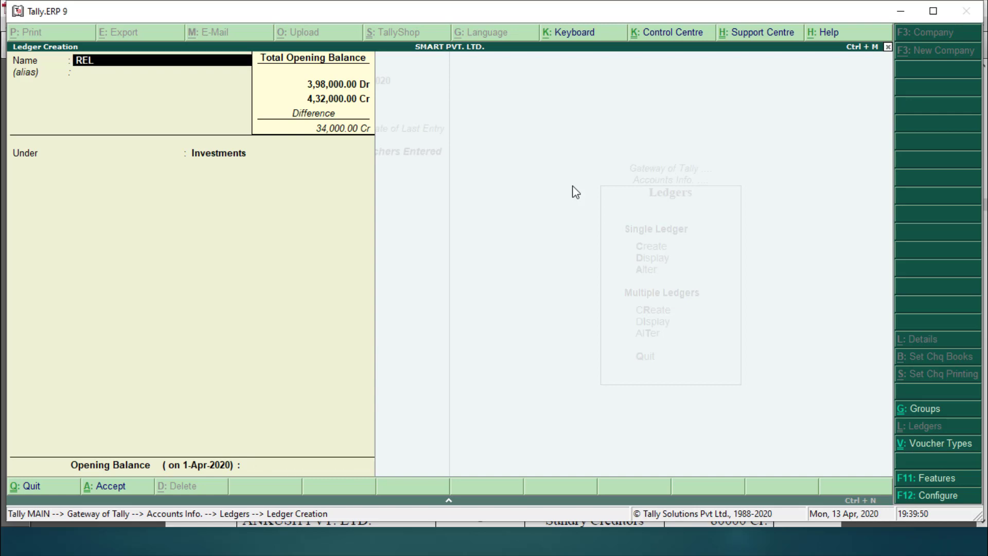
text(IANCE DEBENT)
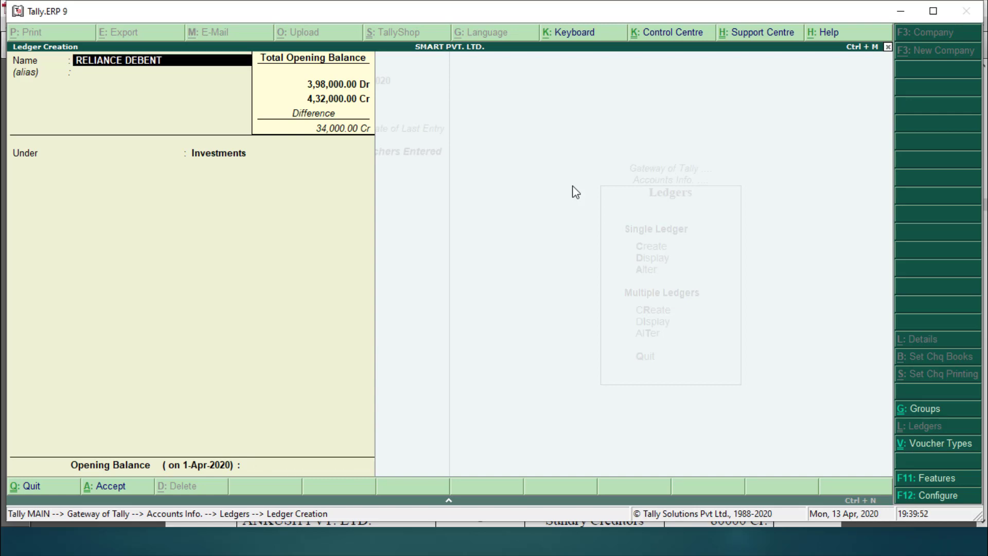
text(URES)
key(Return)
key(Return)
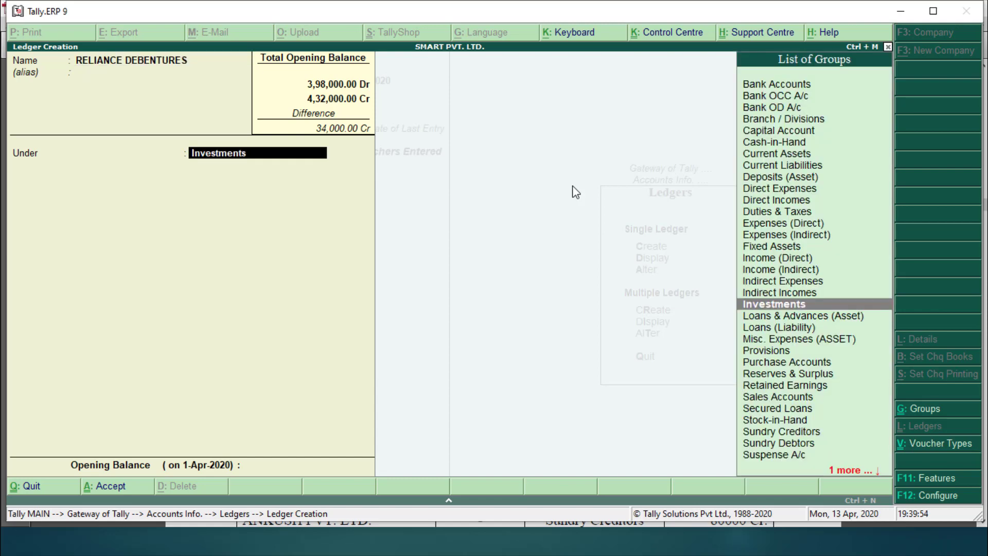
key(Return)
text(8000)
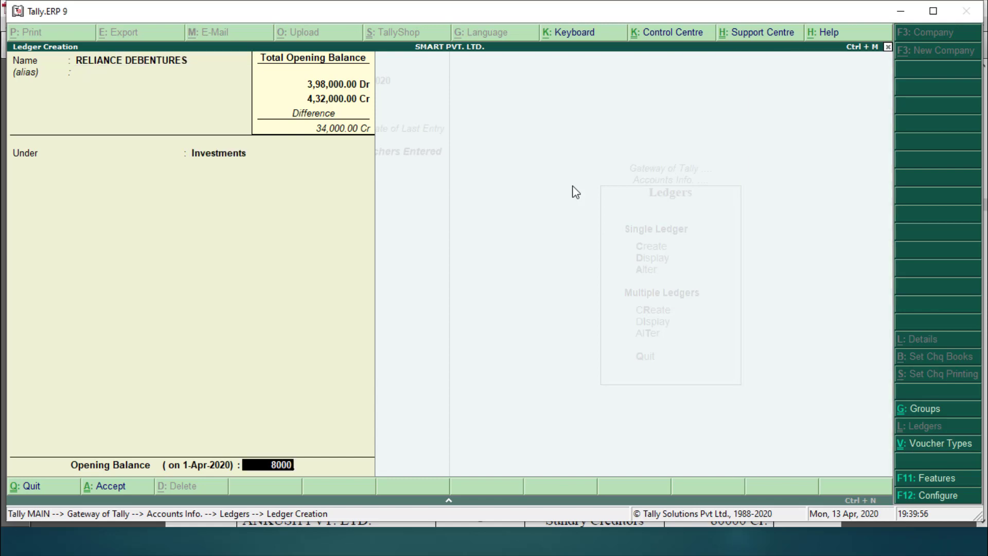
key(Return)
key(Return)
key(Return)
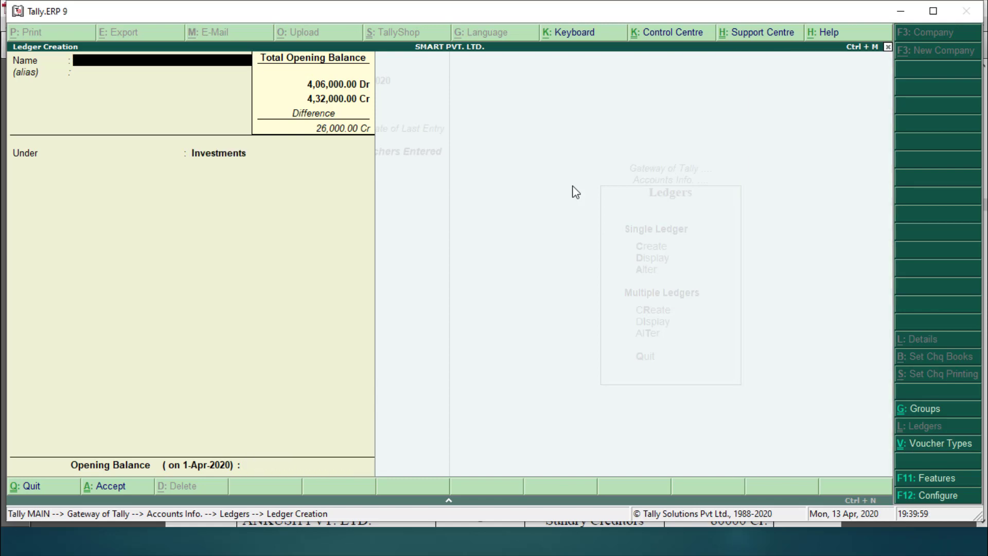
Step: Name the new ledger PETTY CASH and place it under Cash-in-Hand
key(alt+Tab)
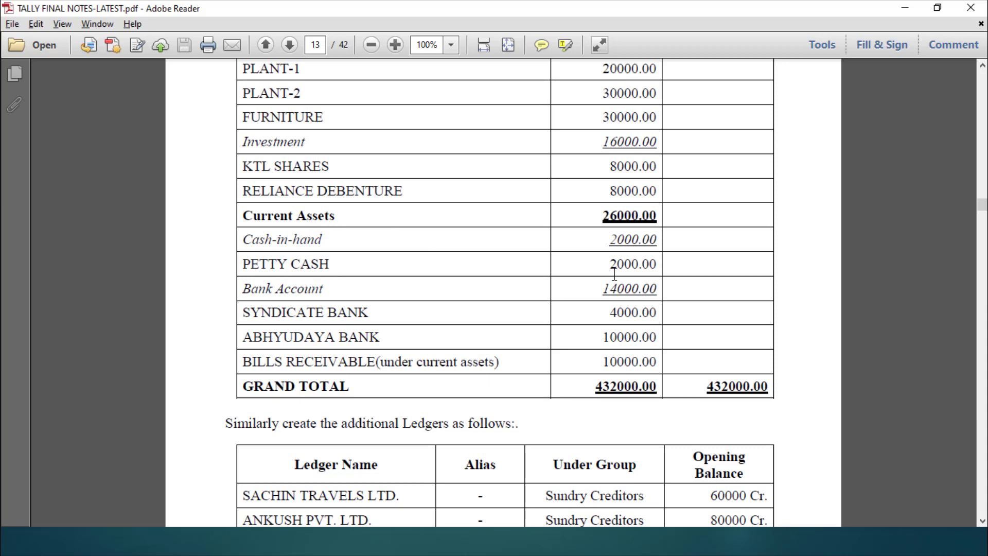
key(alt+Tab)
text(PET)
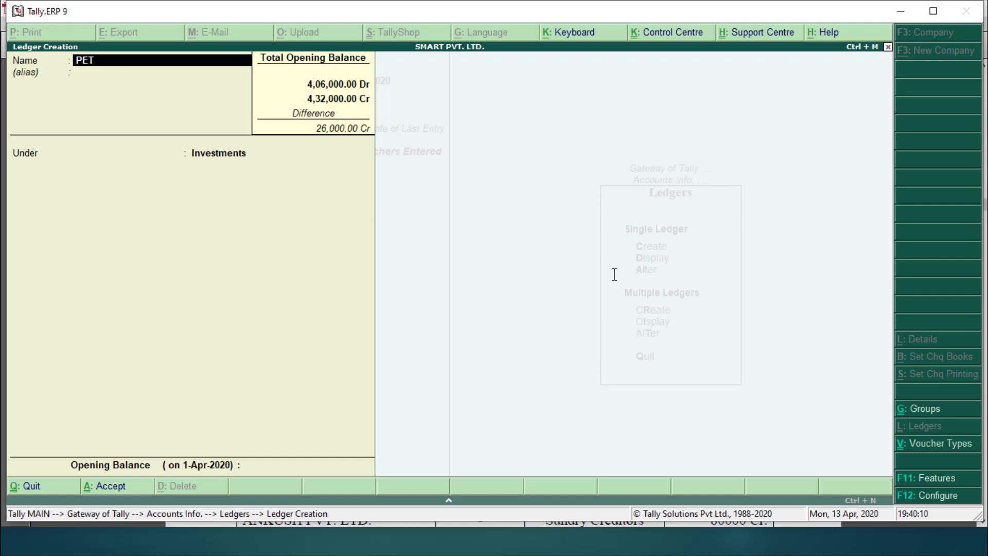
text(TY CASH)
key(Return)
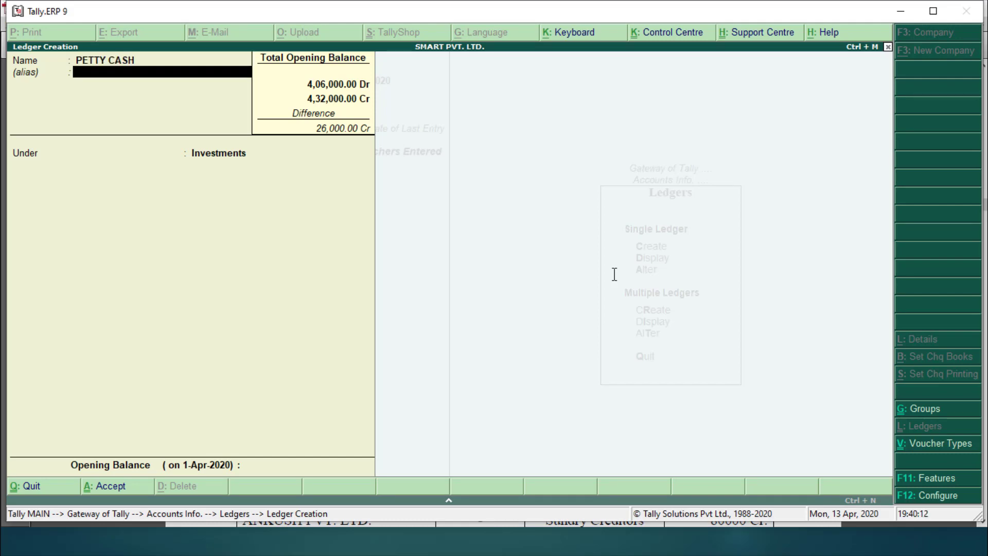
key(Return)
text(CAS)
key(Return)
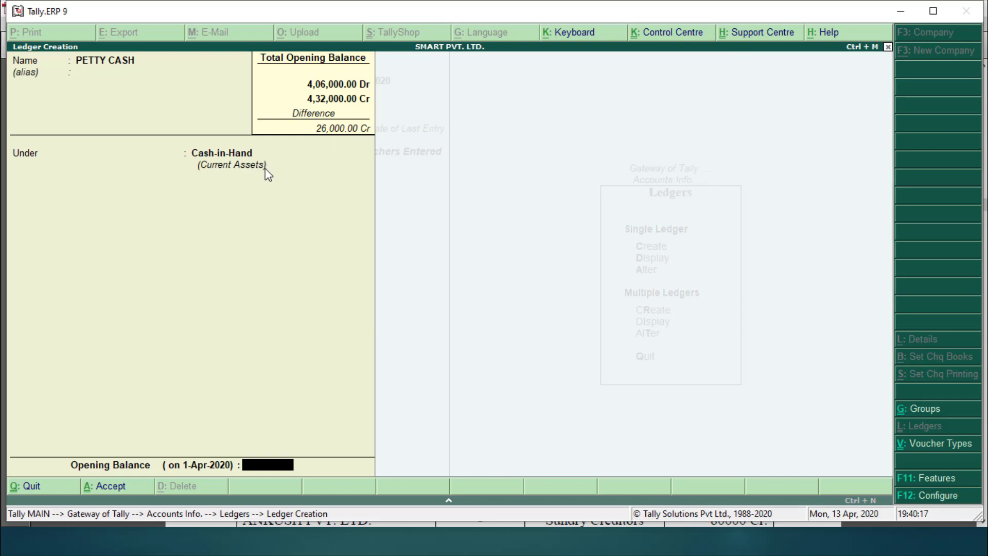
Step: Give PETTY CASH a 2,000 Dr opening balance, checked against the notes, and save it
key(alt+Tab)
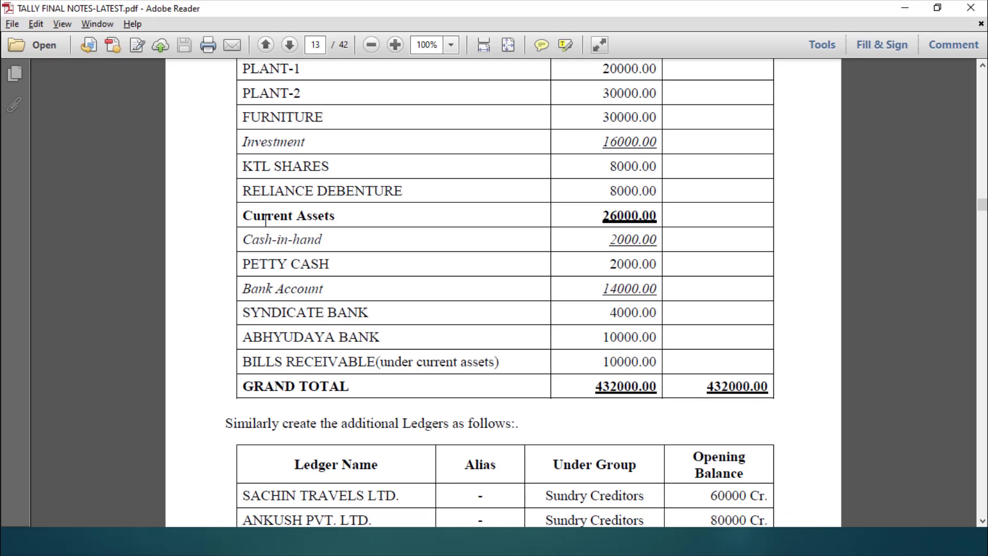
key(alt+Tab)
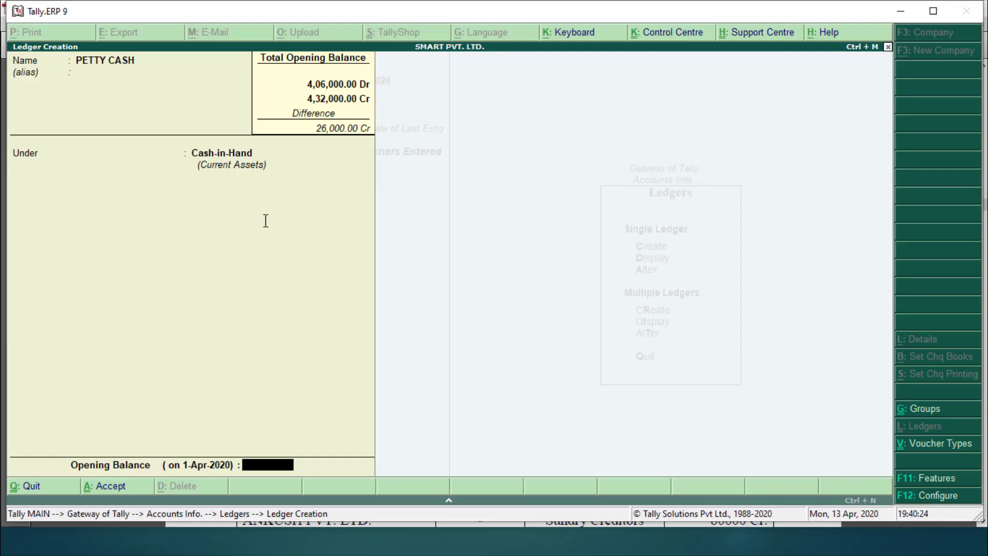
text(2,000)
key(Return)
key(Return)
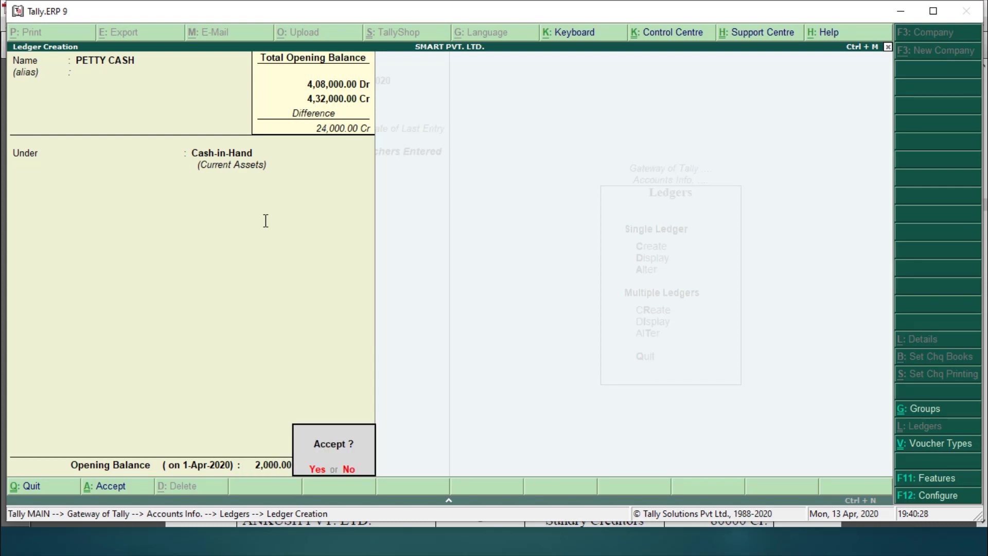
key(Return)
key(alt+Tab)
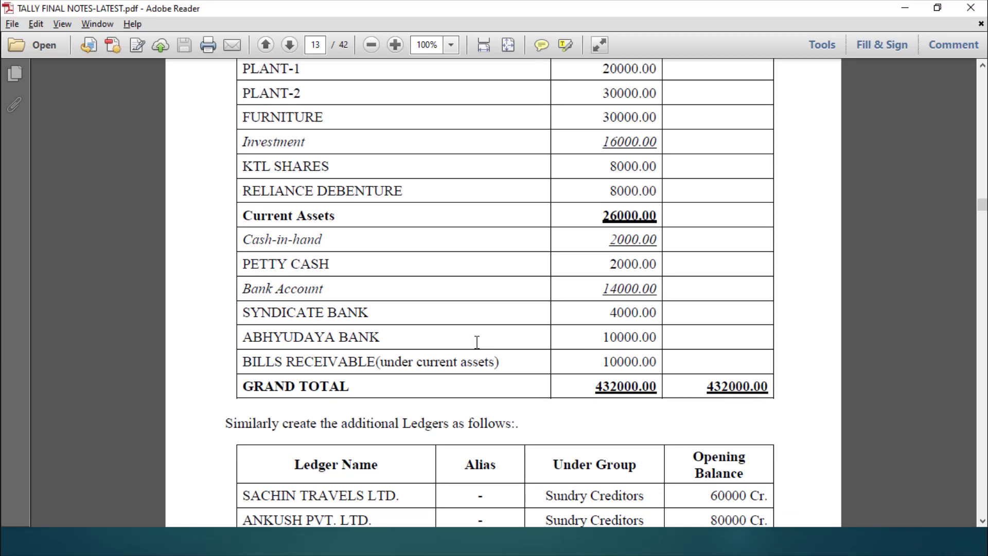
Step: Start the SYNDICATE BANK ledger under Bank Accounts and enter its account number
key(alt+Tab)
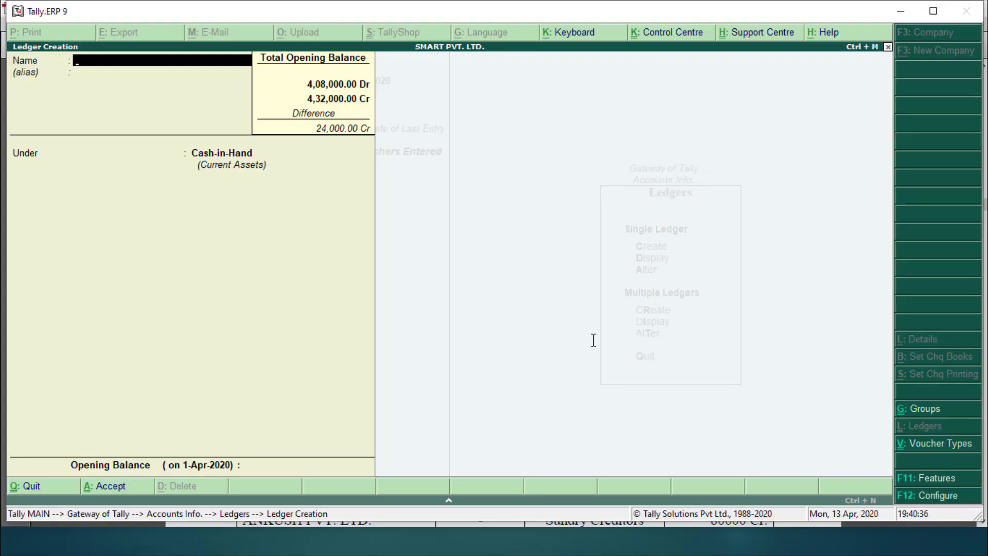
text(SYNDICATE BANK)
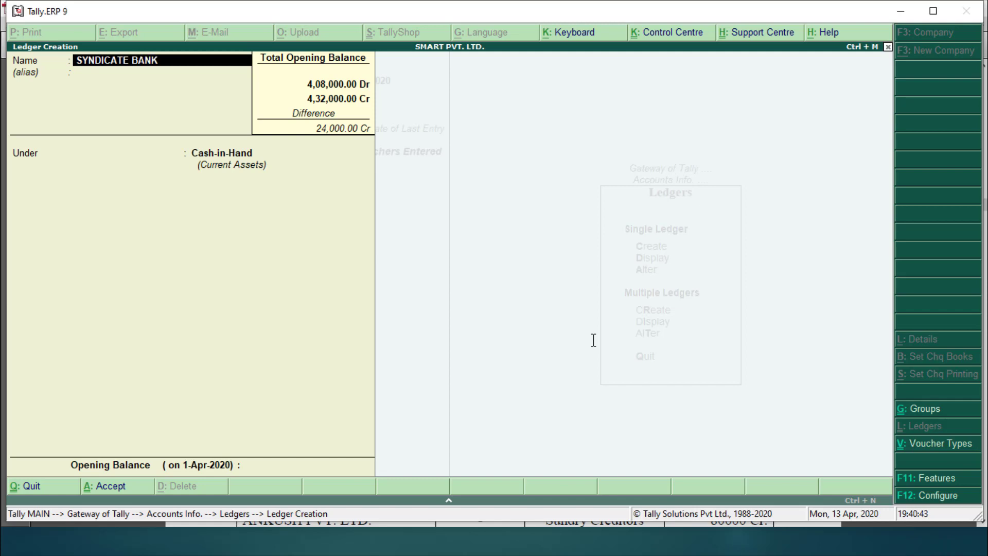
key(Return)
key(Return)
text(BA)
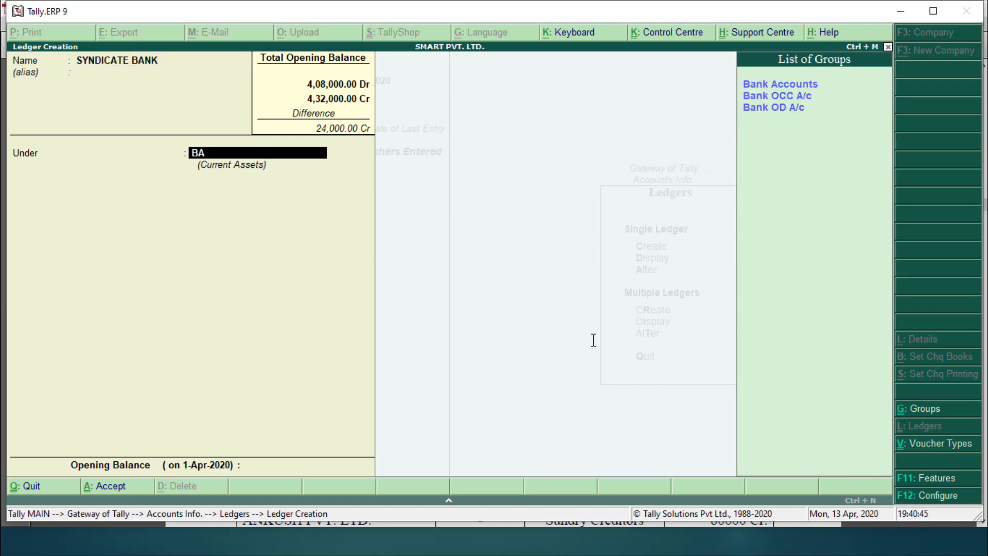
key(Return)
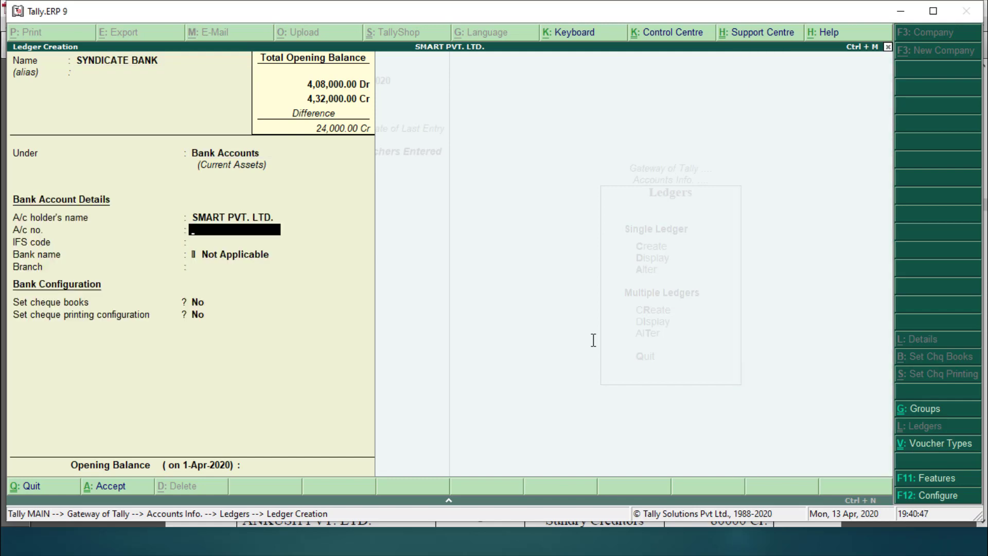
text(12345)
key(Return)
key(Return)
key(Return)
key(Return)
key(Return)
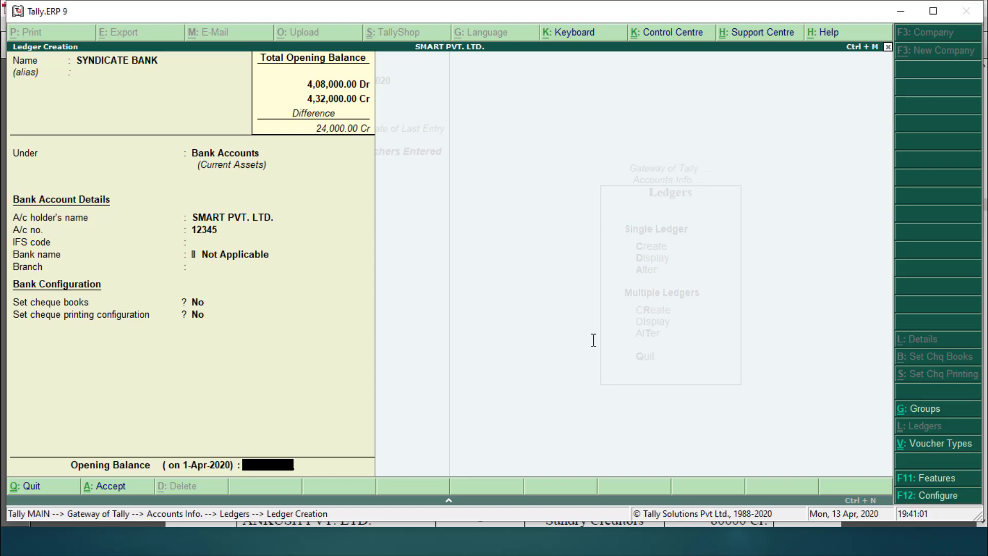
Step: Enter a 4,000 opening balance for SYNDICATE BANK, as listed in the notes
key(alt+Tab)
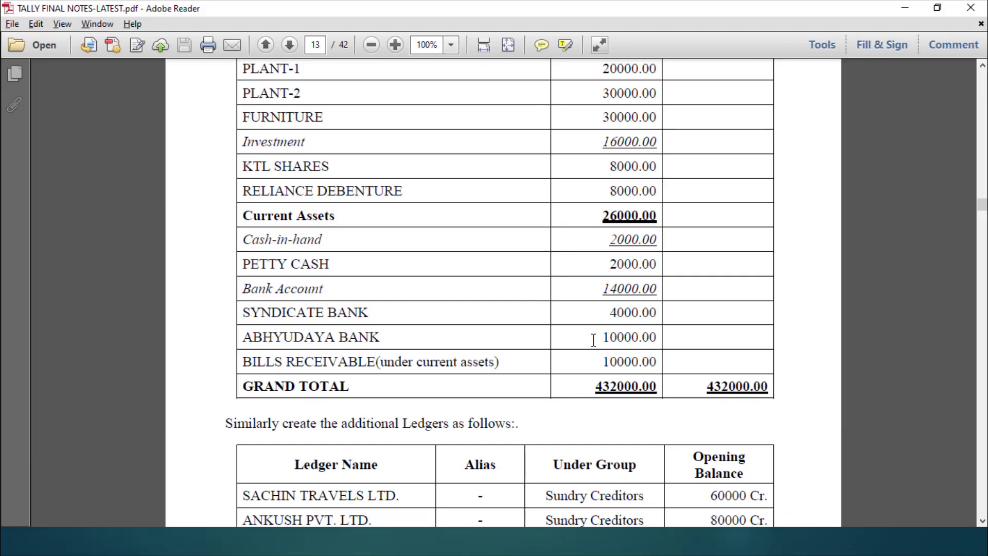
key(alt+Tab)
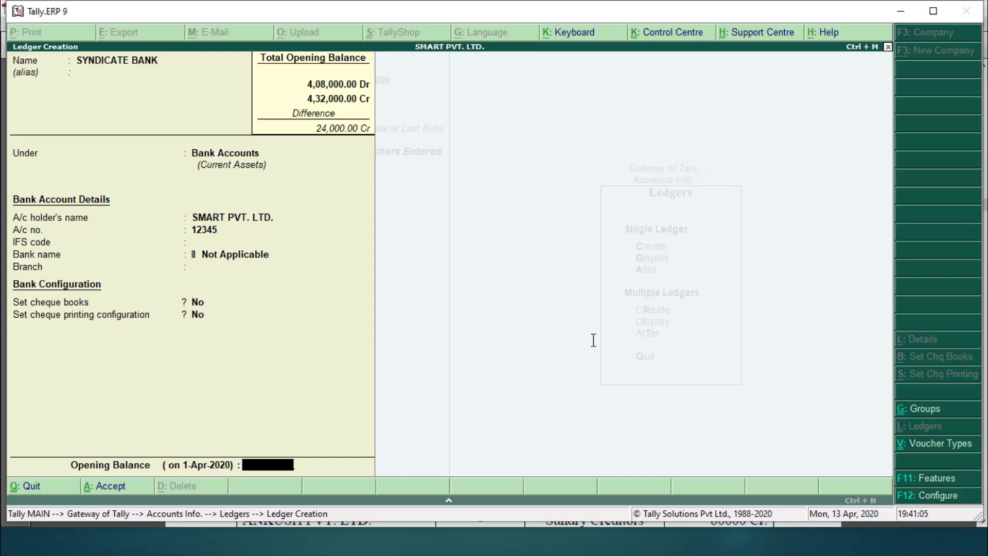
text(4000)
key(Return)
key(Return)
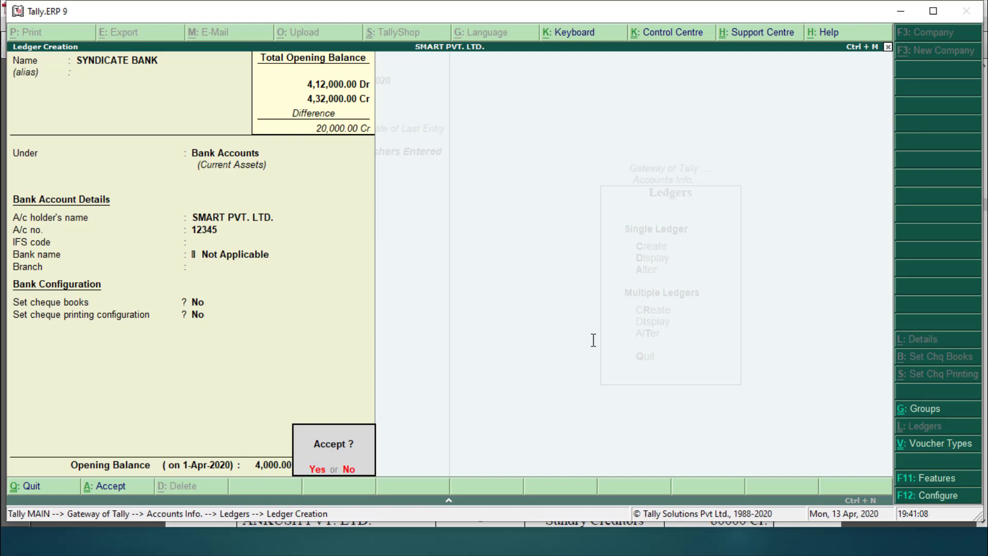
Step: Save SYNDICATE BANK, then create ABHYUDAYA BANK with its account number and 10,000 Dr opening balance
text(yABHY)
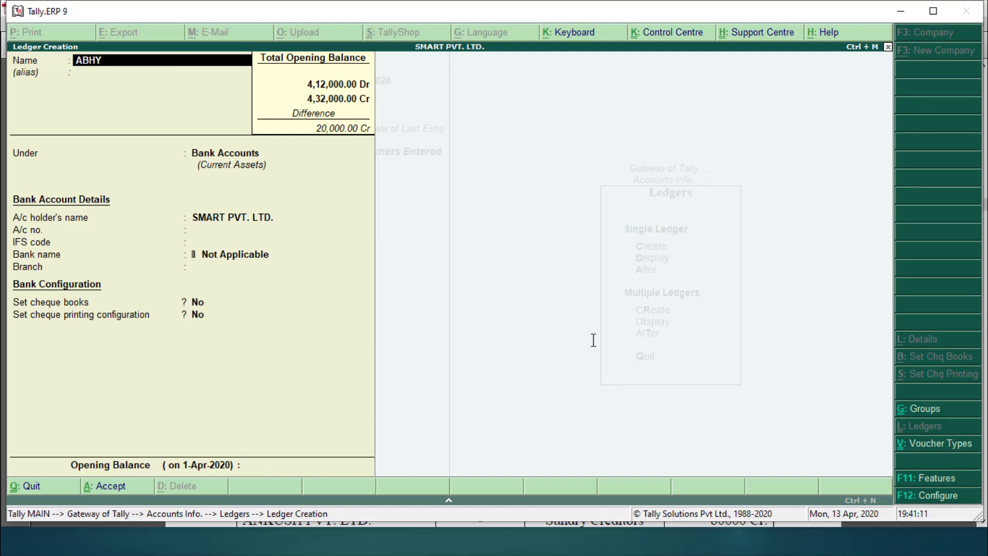
text(UDAYA BANK)
key(Return)
key(Return)
key(Return)
key(Return)
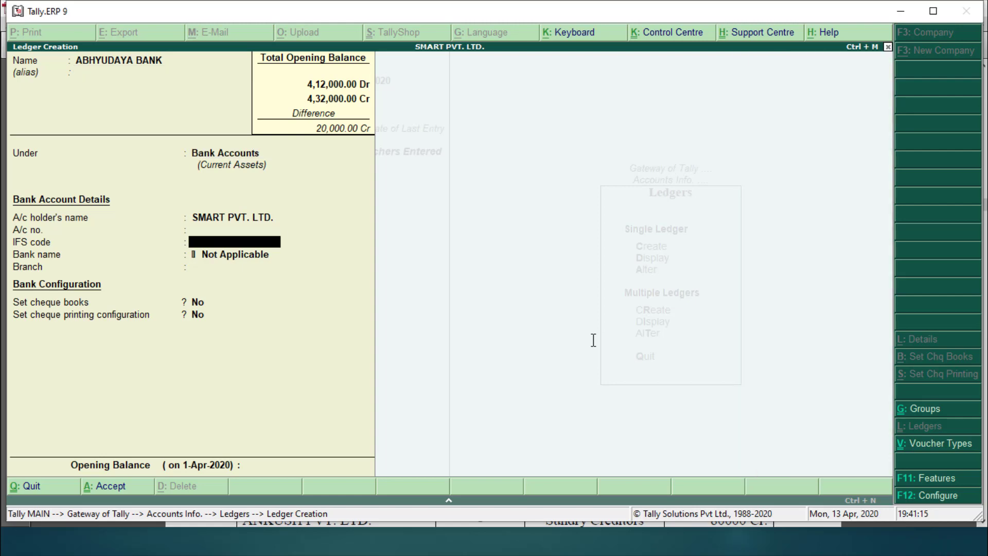
key(Up)
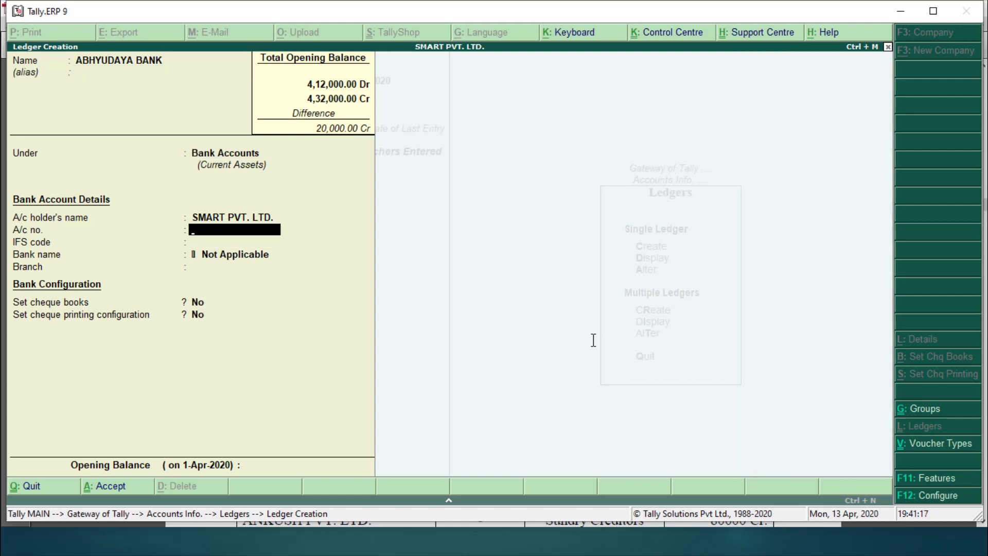
text(65412)
key(Return)
key(Return)
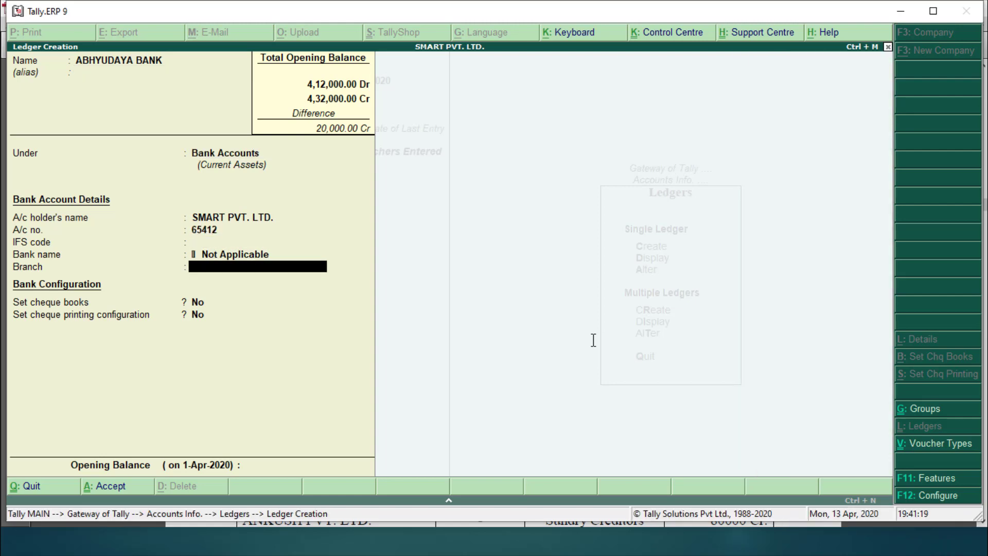
key(Return)
key(Return)
key(Return)
text(10)
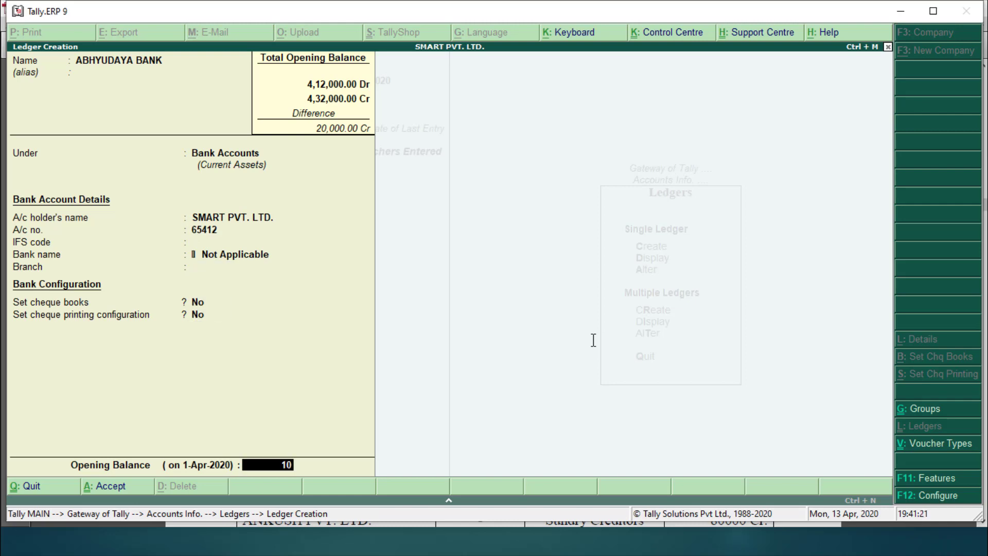
text(,000)
key(Return)
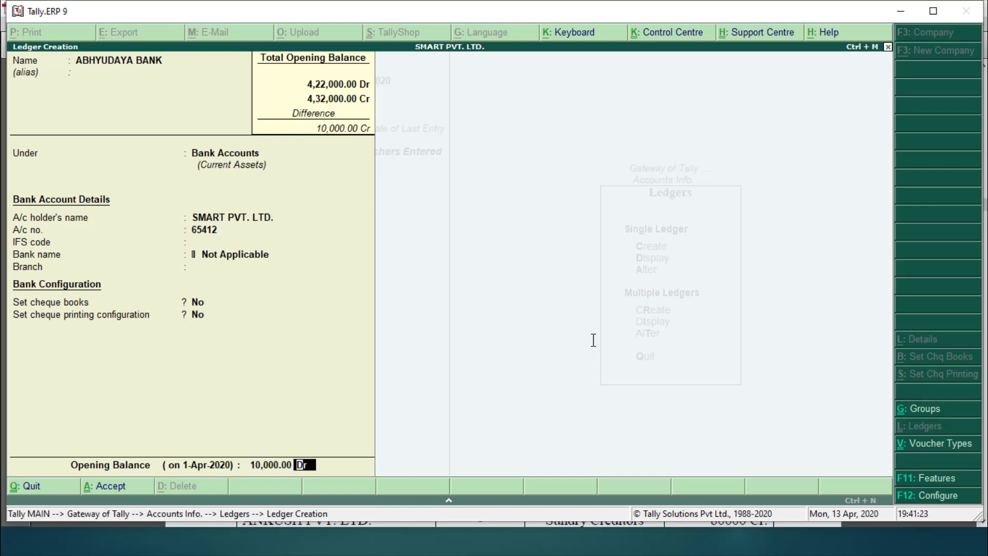
key(Return)
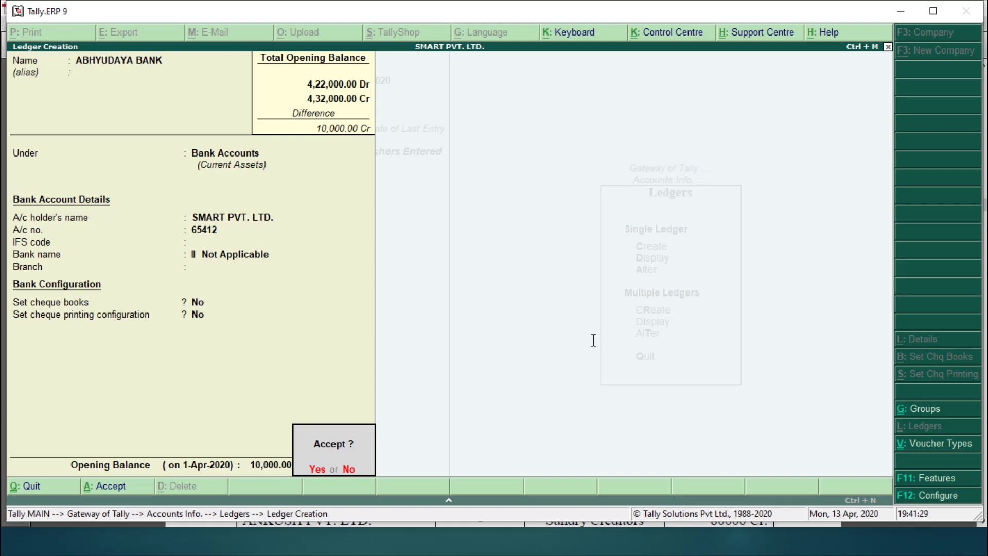
key(Return)
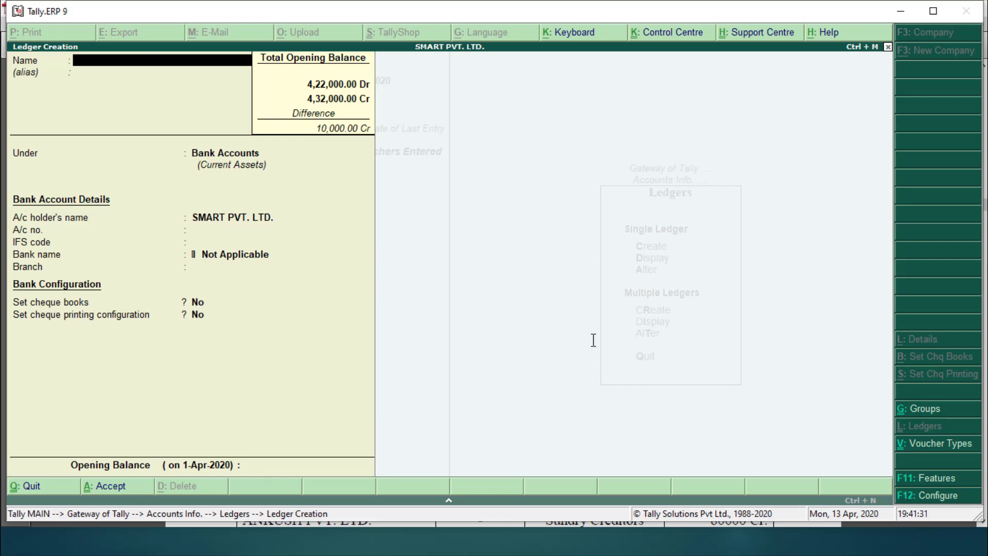
Step: Create a BILLS RECEIVABLE ledger placed under Current Assets
key(alt+Tab)
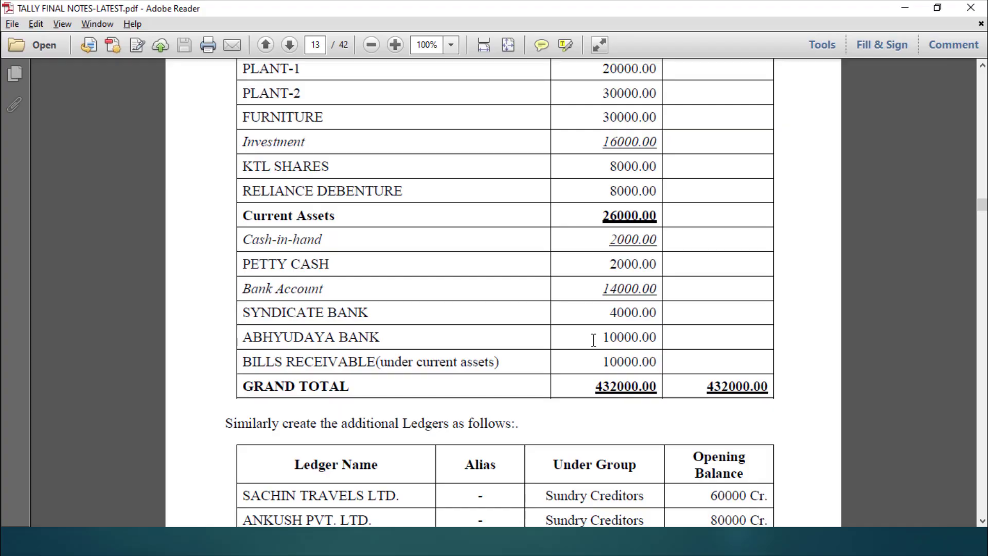
key(alt+Tab)
text(B)
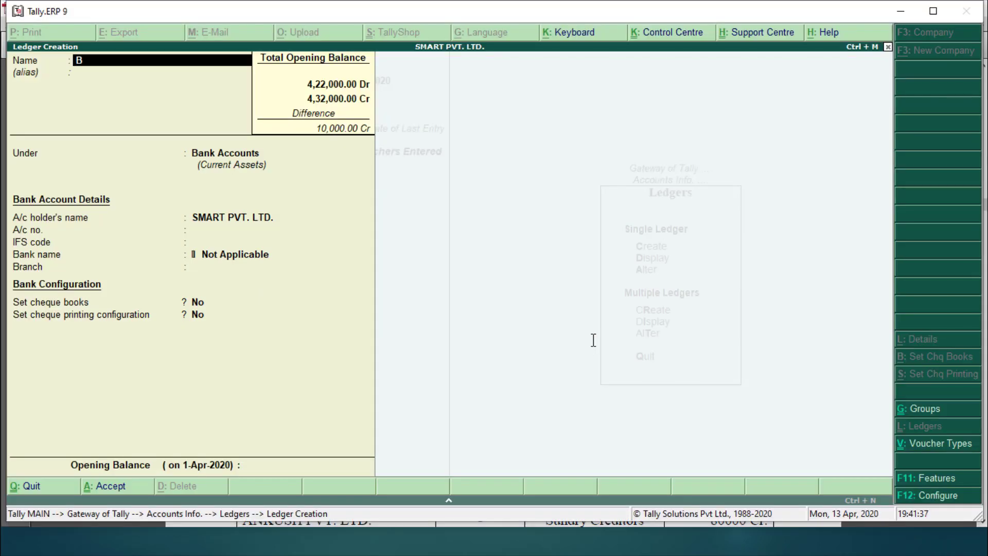
text(ILLS RECEIVABLE)
key(Return)
text(CUR)
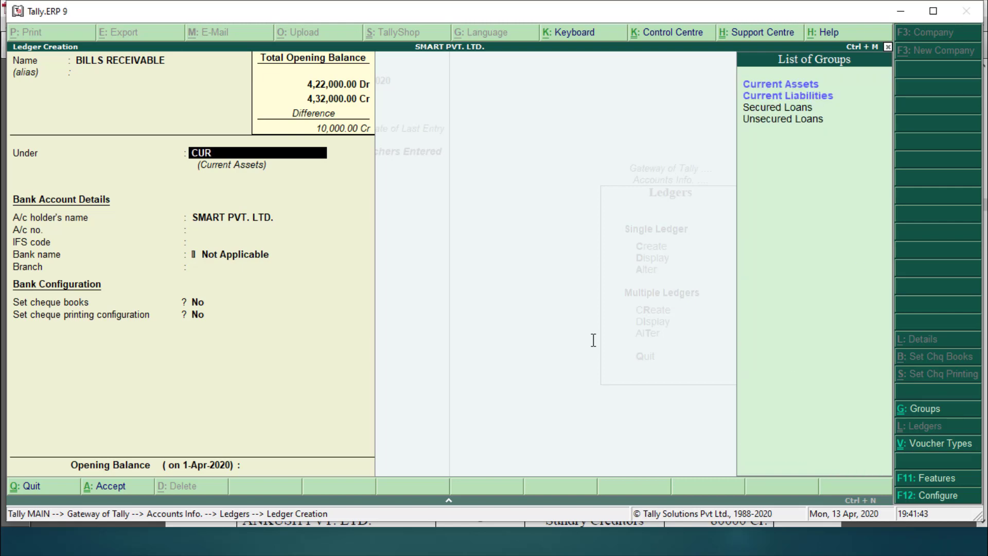
key(Return)
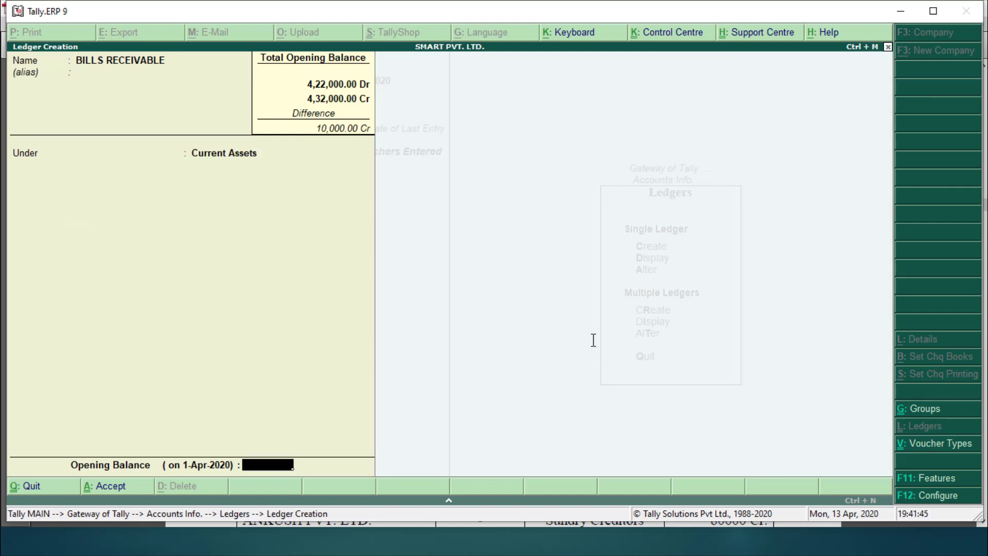
Step: Give BILLS RECEIVABLE a 10,000 Dr opening balance, then exit ledger creation
key(alt+Tab)
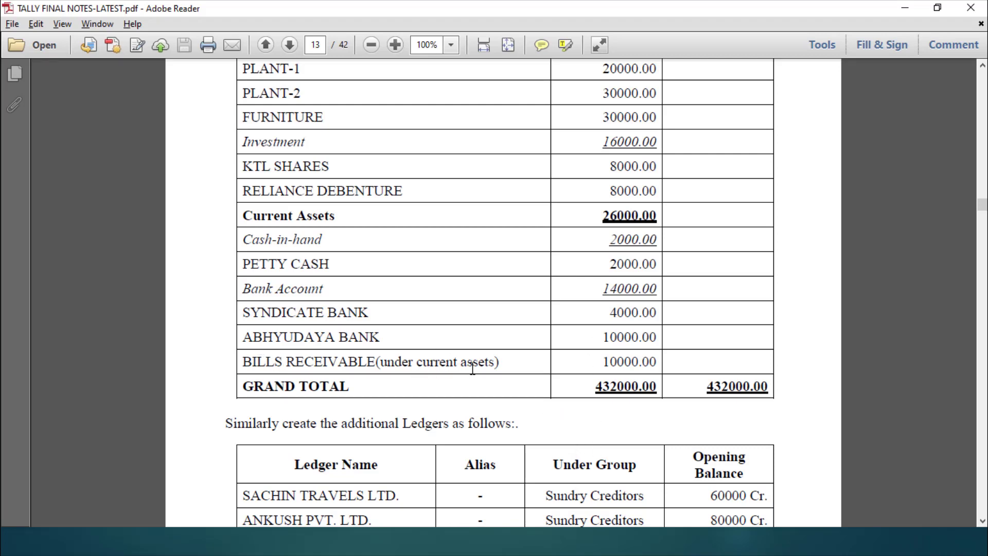
key(alt+Tab)
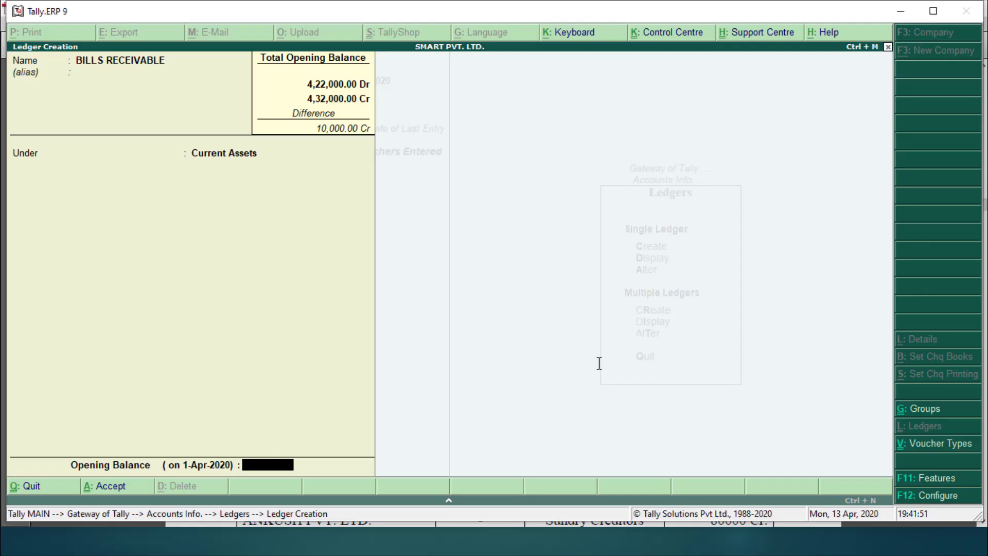
text(10000)
key(alt+Tab)
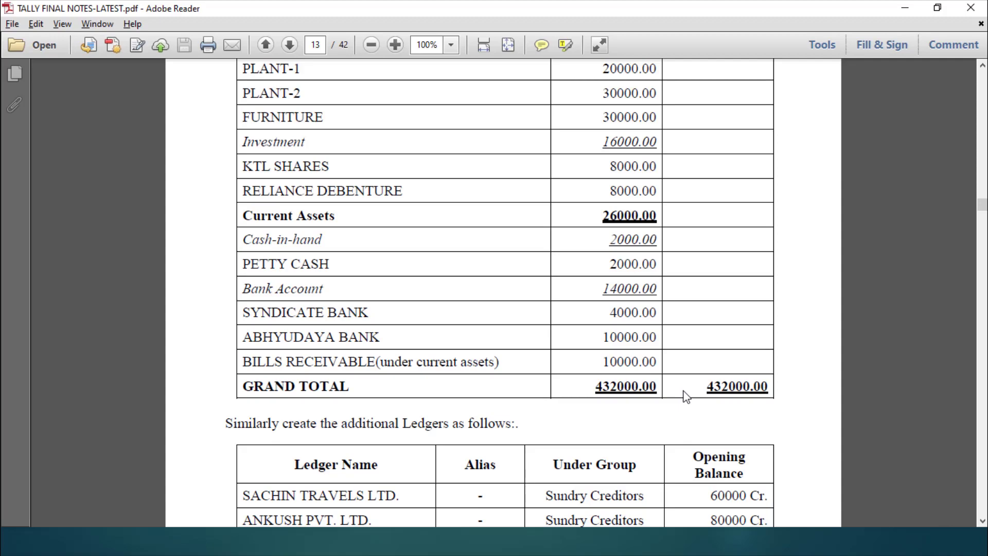
key(alt+Tab)
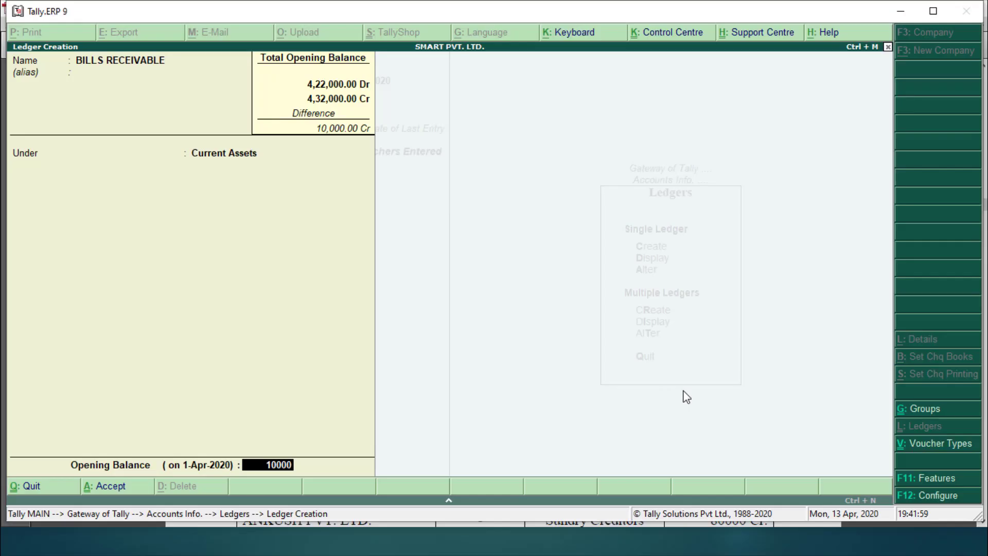
key(Return)
key(Return)
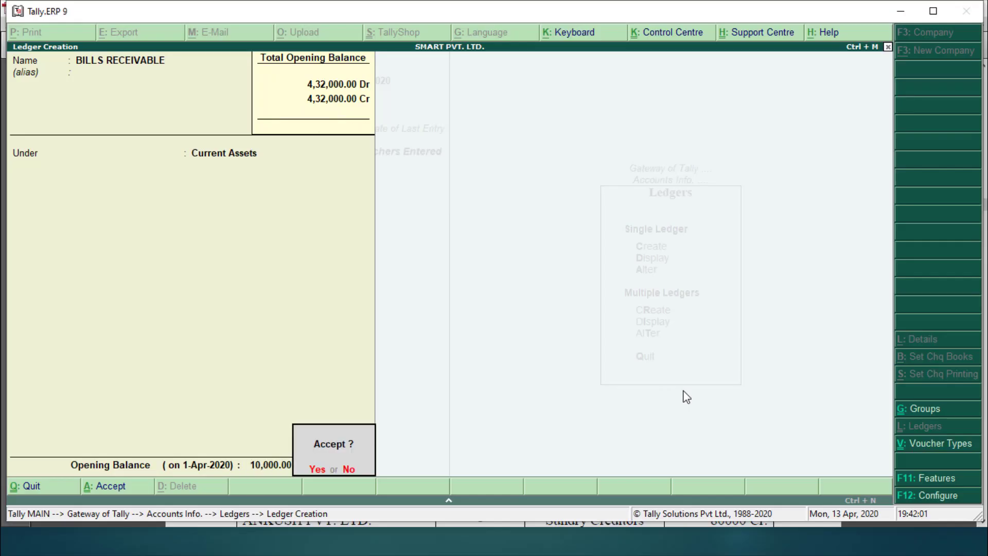
key(Return)
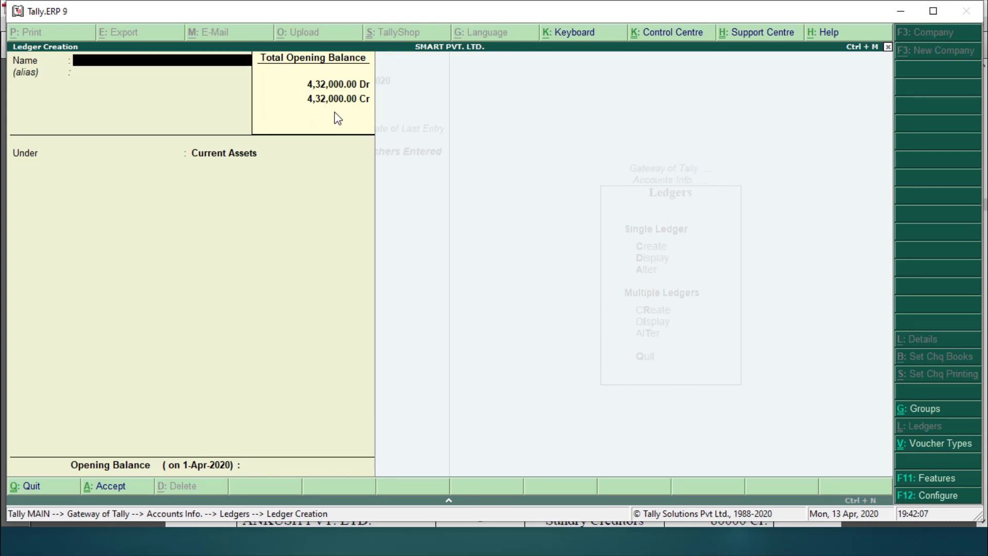
key(Escape)
Step: Return to Gateway of Tally and open Display > Trial Balance, totalling 4,32,000 on both sides
key(y)
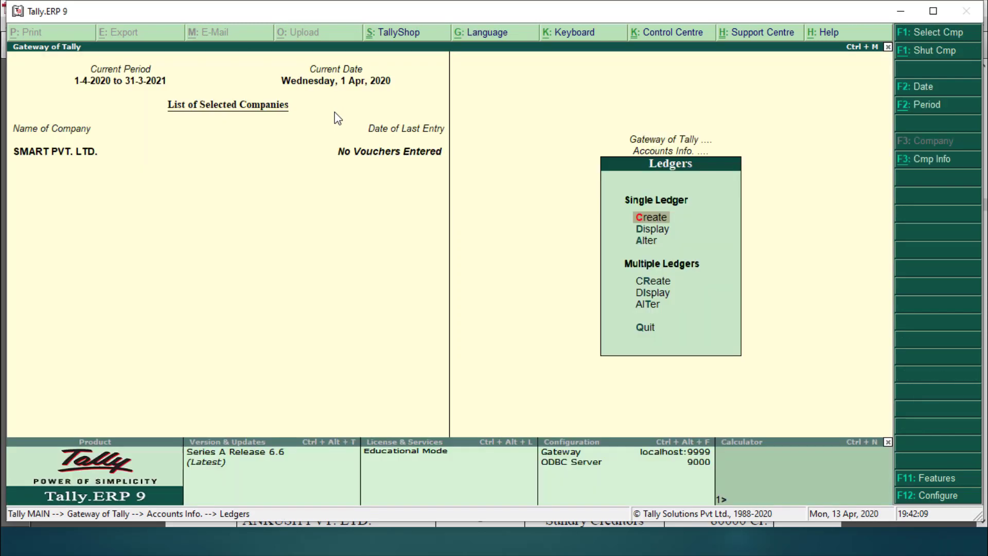
key(Escape)
key(Escape)
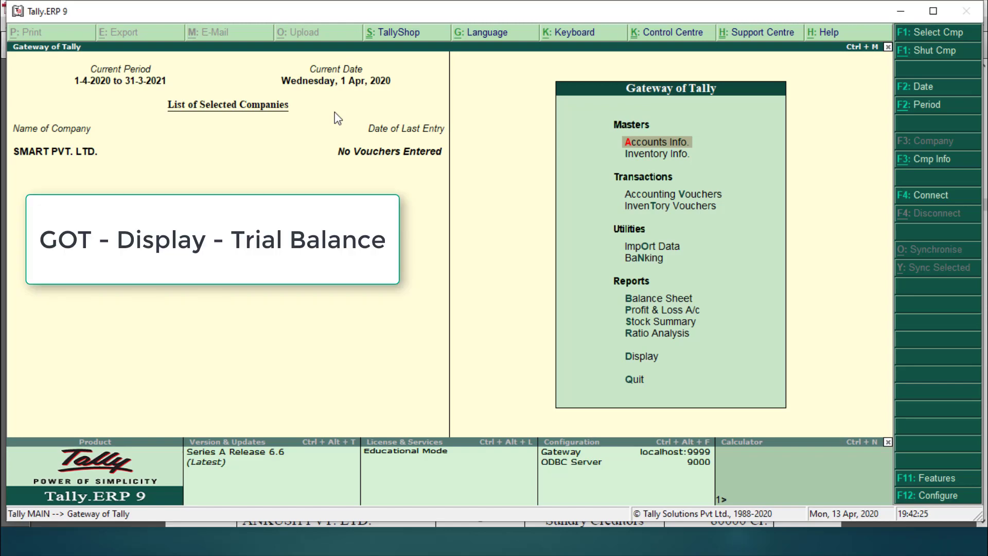
key(Down)
key(Down)
key(Down)
key(Down)
key(Down)
key(Down)
key(Down)
key(Down)
key(Down)
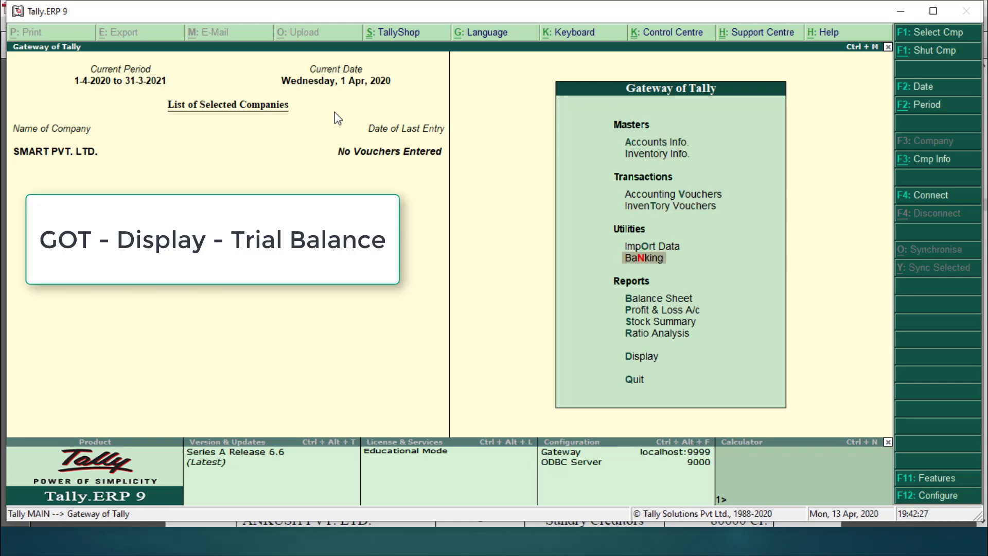
key(Down)
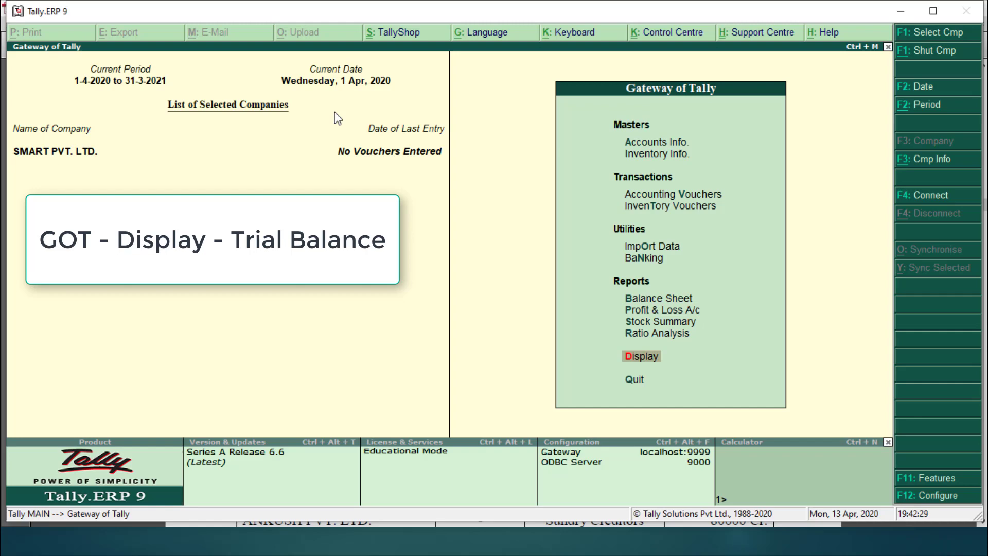
key(Return)
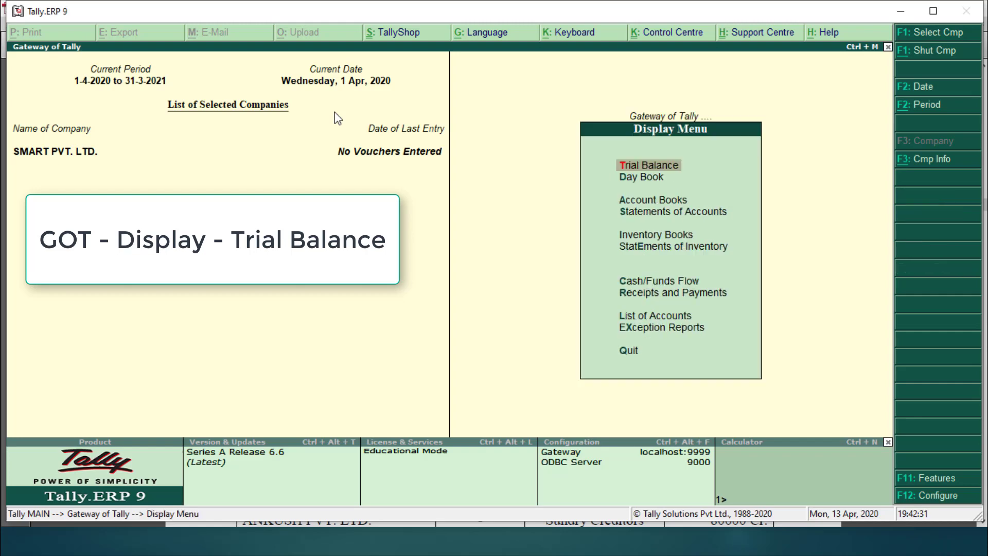
key(Down)
key(Down)
key(Down)
key(Down)
key(Up)
key(Up)
key(Up)
key(Up)
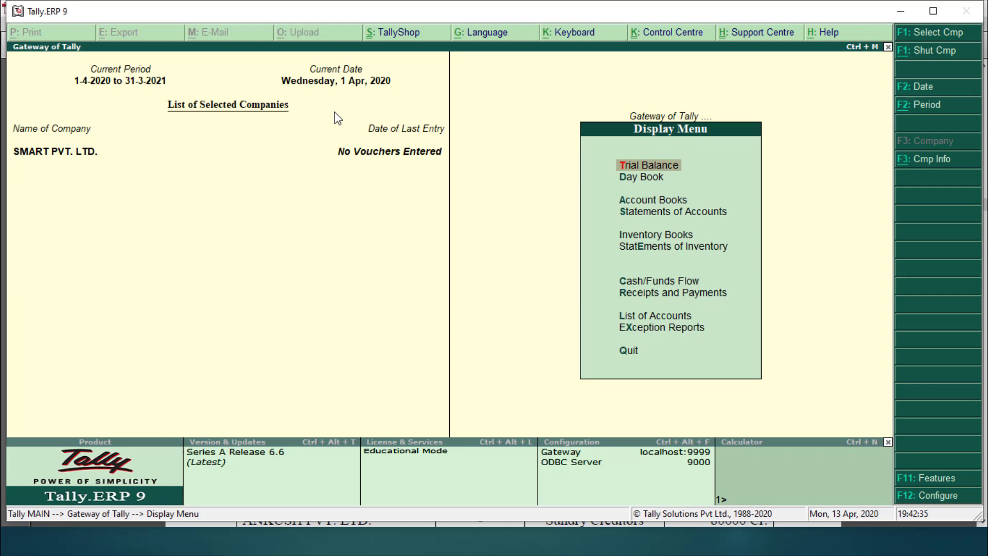
key(Return)
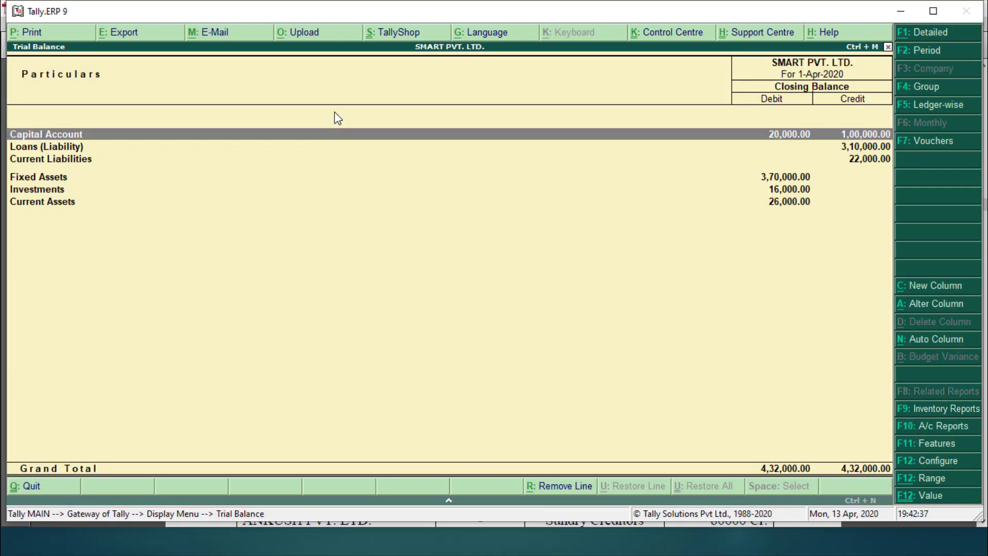
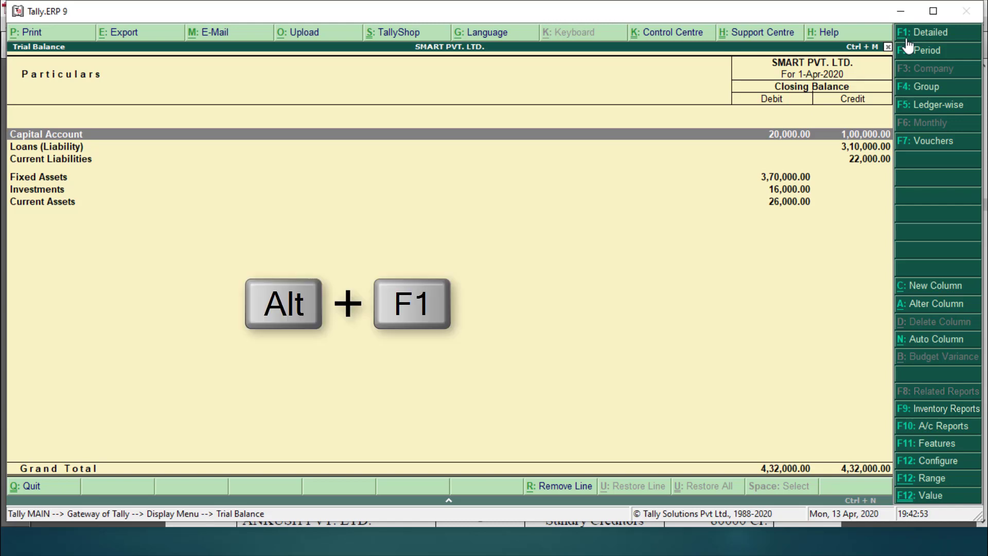
Step: Switch the trial balance to detailed view and scroll through the Capital, Loans and Current Liabilities ledgers
click(908, 45)
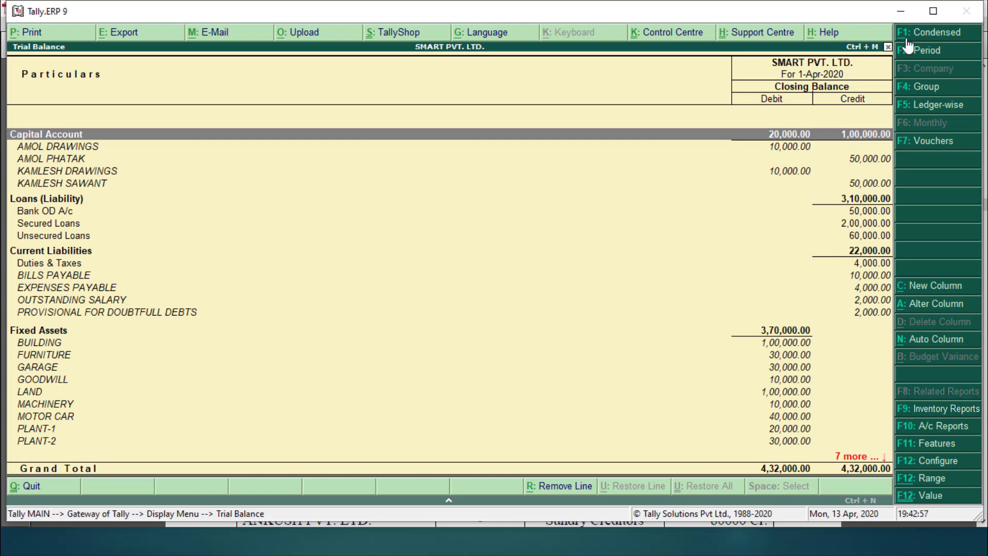
key(Down)
key(Down)
key(Down)
key(Down)
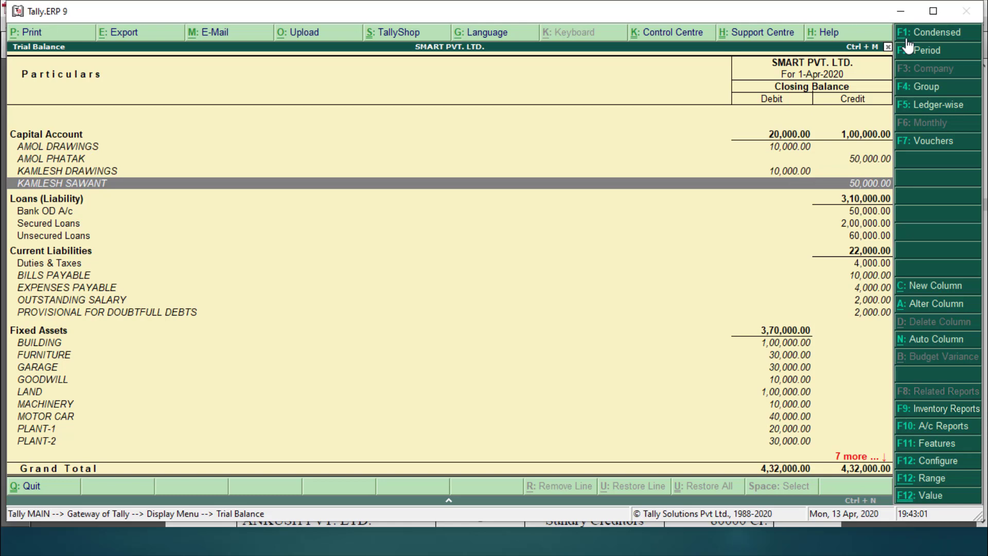
key(Down)
key(Down)
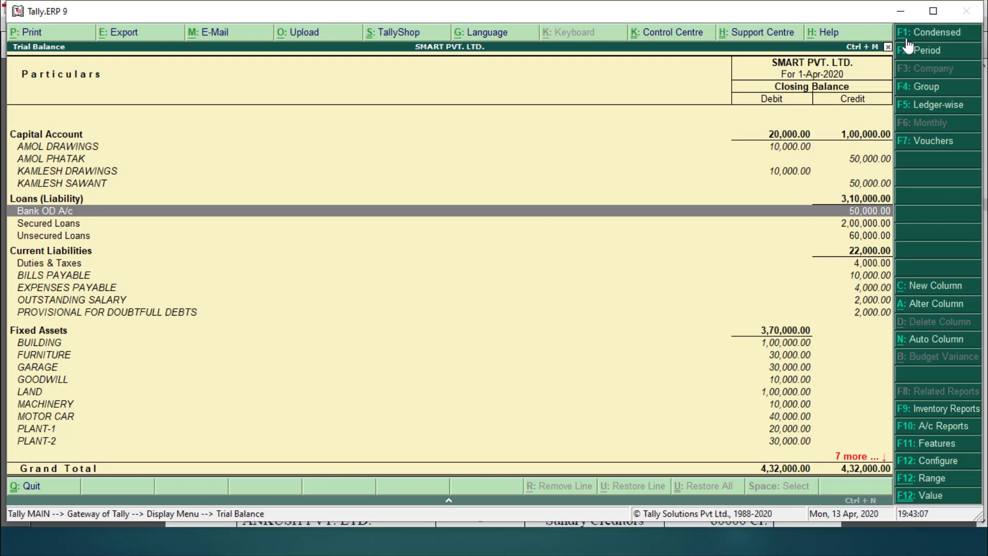
key(Down)
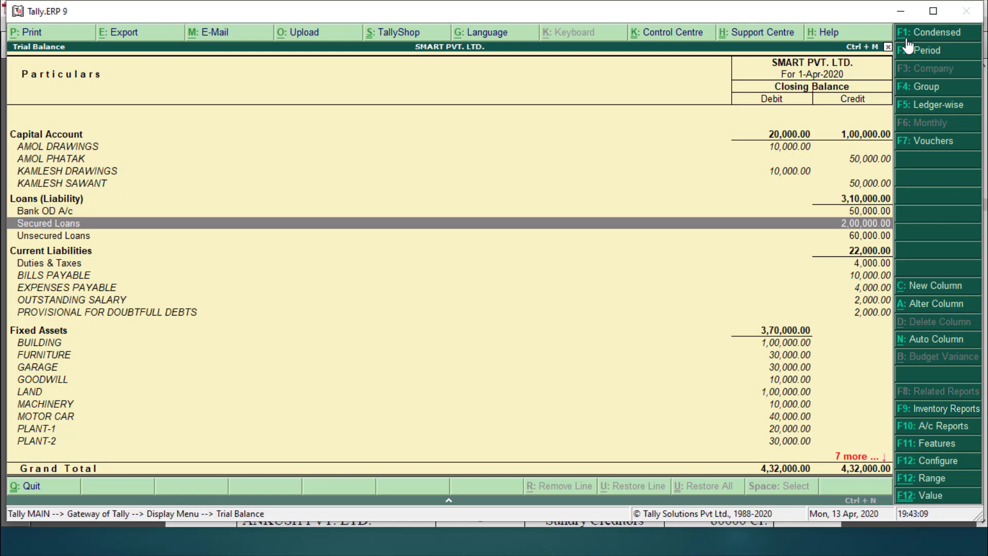
key(Down)
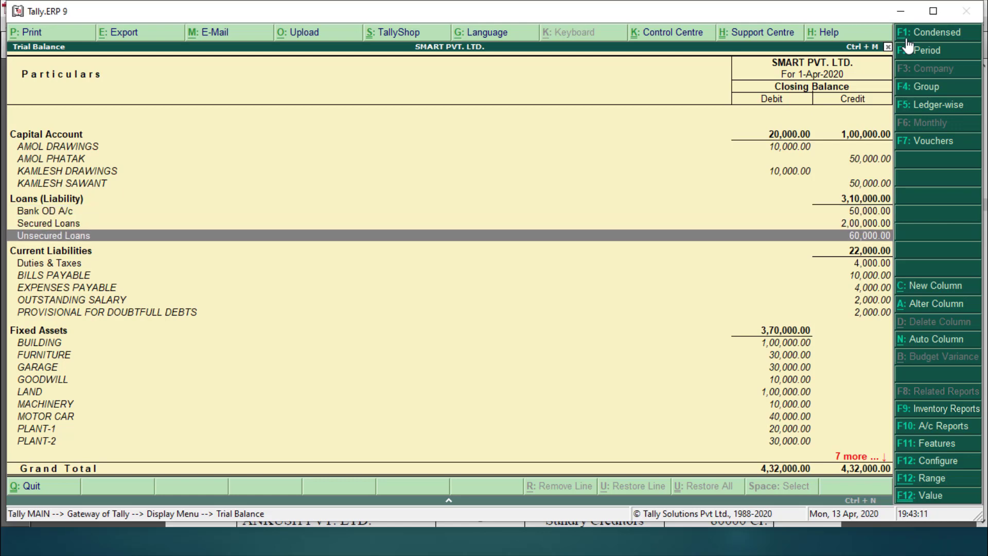
key(Down)
key(Down)
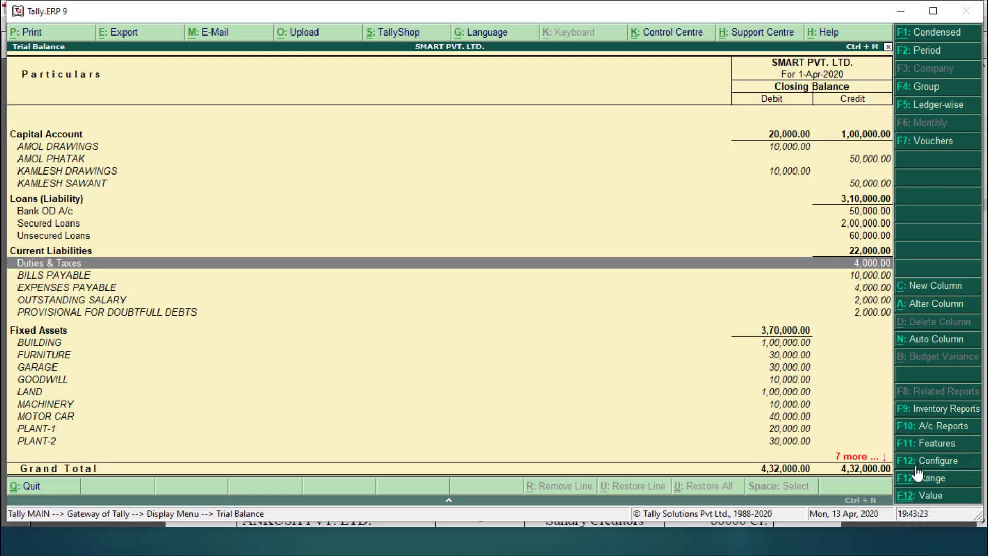
key(F12)
Step: Set 'Expand all levels in detailed format' to Yes so sub-group ledgers like SALES TAX appear
click(926, 460)
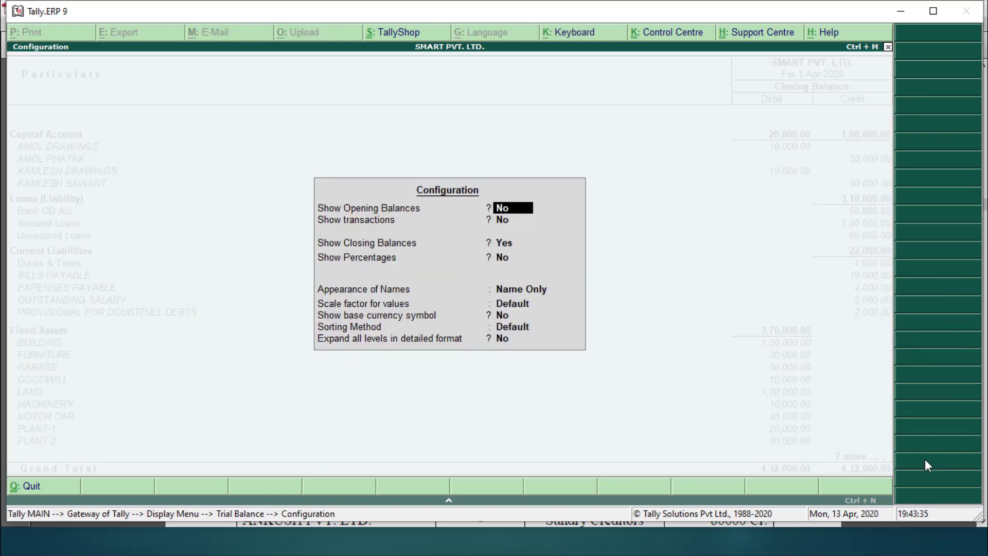
key(Return)
key(Return)
key(Return)
key(Return)
key(Return)
key(Return)
key(Return)
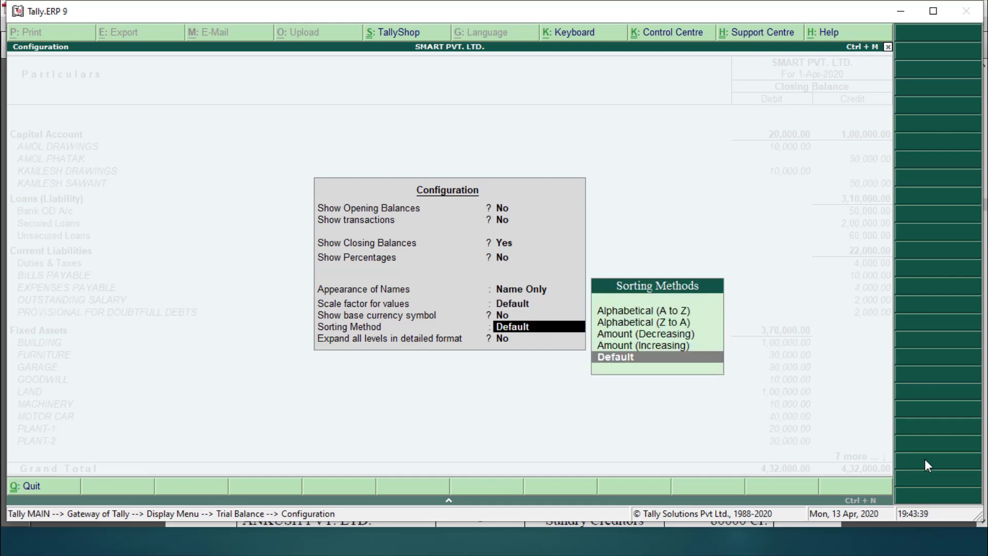
key(Return)
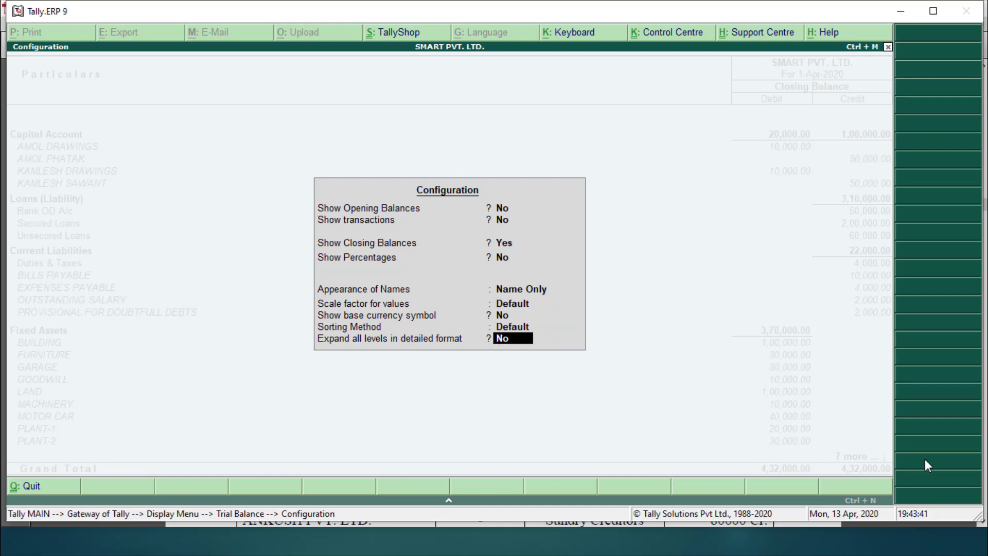
text(yes)
key(Return)
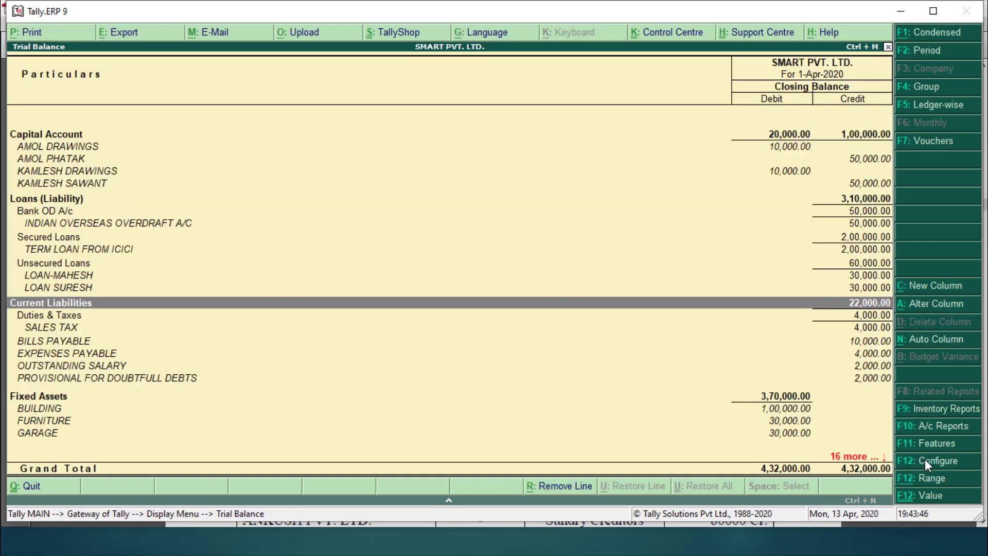
Step: Review every ledger from Capital Account down to BILLS RECEIVABLE, then close the trial balance
key(Up)
key(Up)
key(Up)
key(Up)
key(Up)
key(Up)
key(Up)
key(Up)
key(Up)
key(Up)
key(Up)
key(Up)
key(Up)
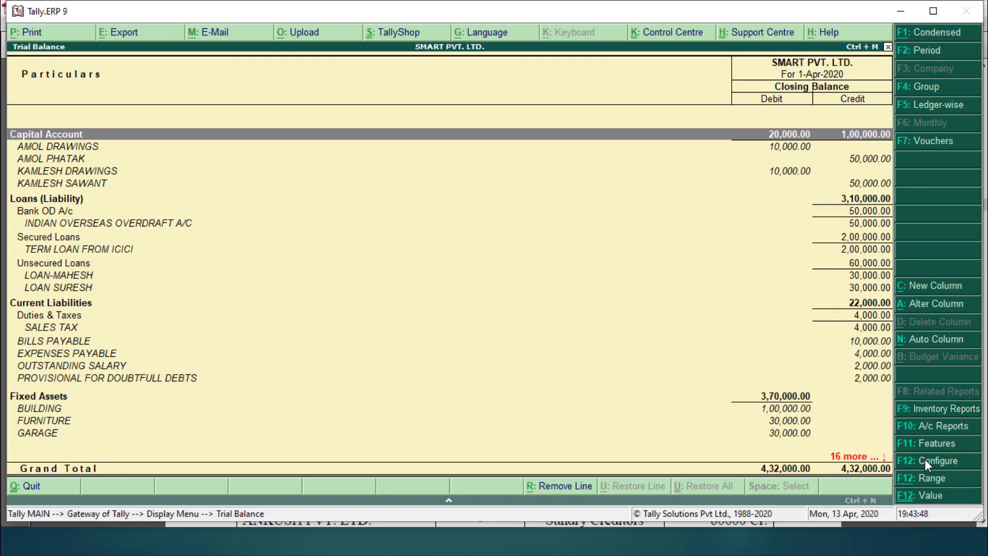
key(Down)
key(Down)
key(Down)
key(Down)
key(Down)
key(Down)
key(Down)
key(Down)
key(Down)
key(Down)
key(Down)
key(Down)
key(Down)
key(Down)
key(Down)
key(Down)
key(Down)
key(Down)
key(Down)
key(Down)
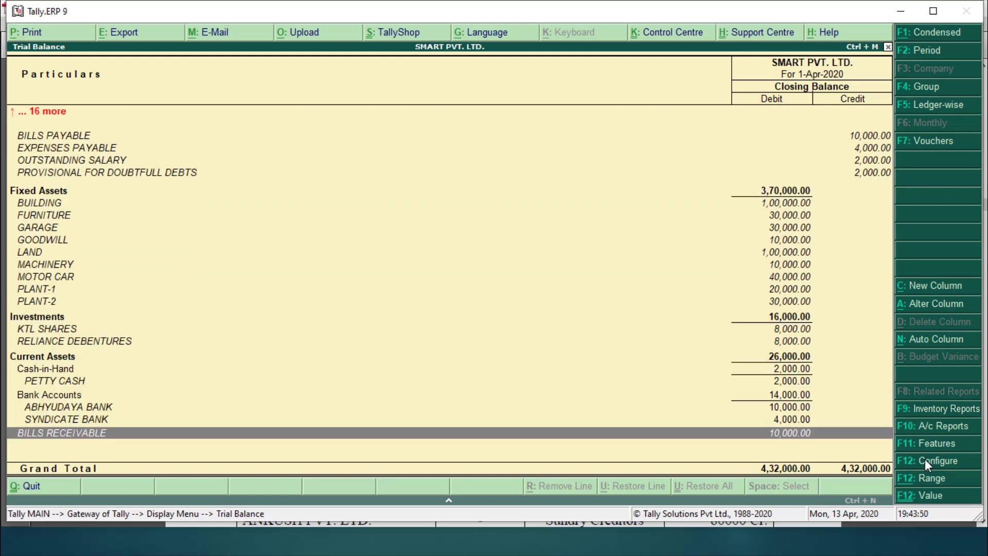
key(Up)
key(Up)
key(Up)
key(Up)
key(Up)
key(Up)
key(Up)
key(Up)
key(Up)
key(Up)
key(Up)
key(Up)
key(Up)
key(Up)
key(Up)
key(Up)
key(Up)
key(Up)
key(Up)
key(Up)
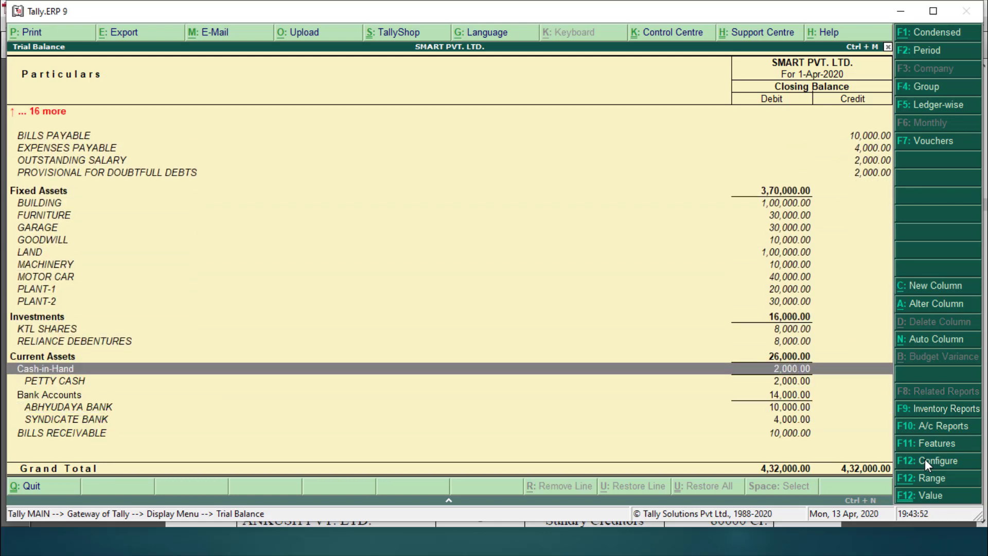
key(Up)
key(Up)
key(Up)
key(Down)
key(Down)
key(Down)
key(Down)
key(Down)
key(Down)
key(Down)
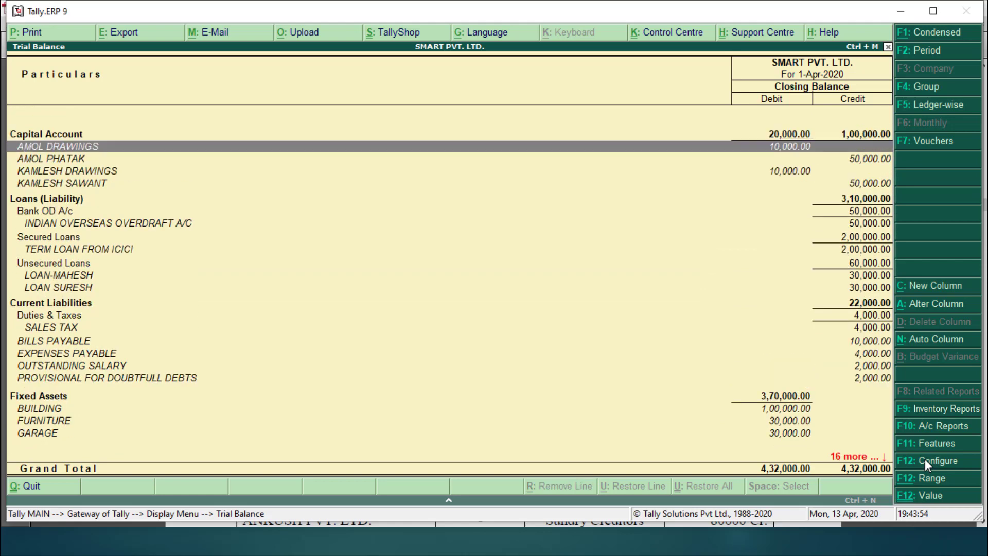
key(Down)
key(Down)
key(Down)
key(Down)
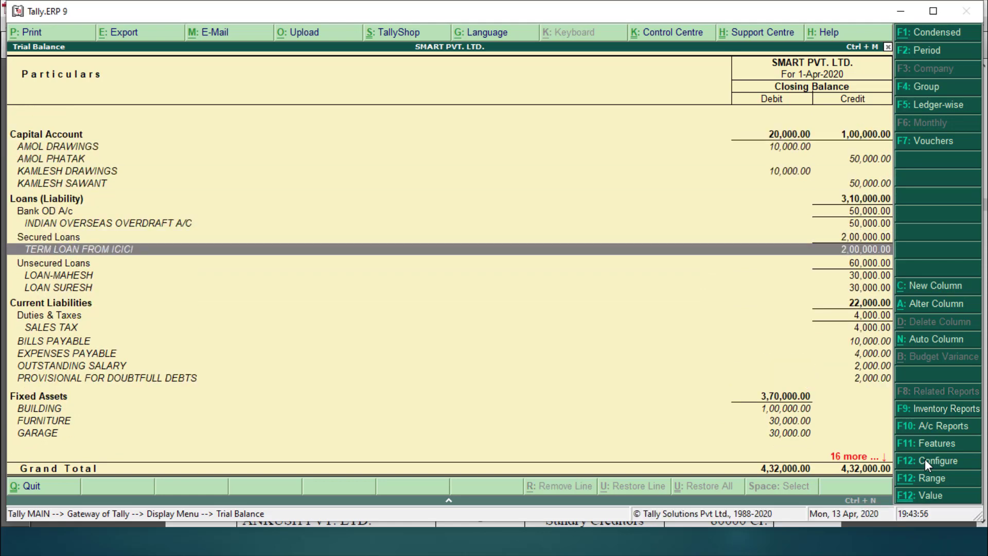
key(Down)
key(Down)
key(Down)
key(Down)
key(Down)
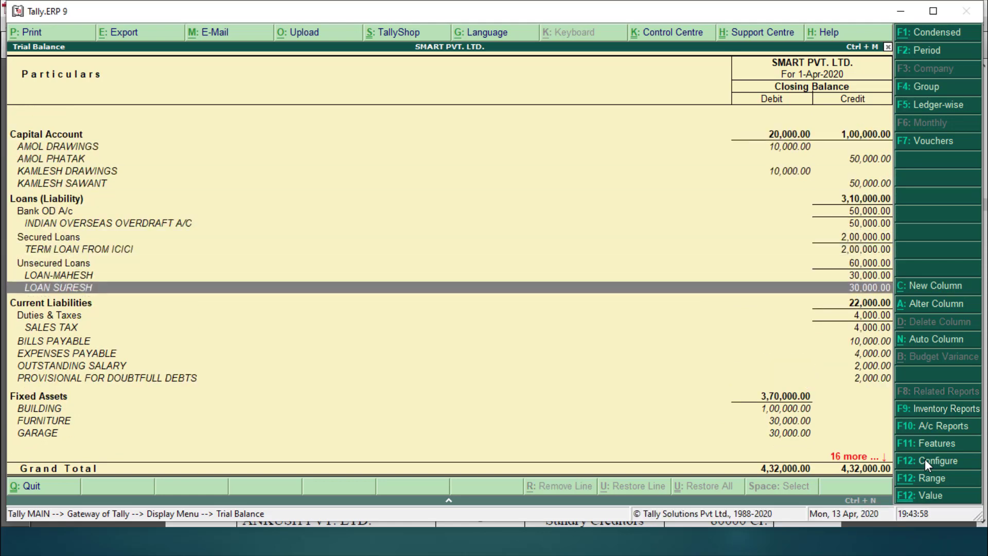
key(Down)
key(Down)
key(Down)
key(Down)
key(Down)
key(Down)
key(Down)
key(Down)
key(Down)
key(Down)
key(Down)
key(Down)
key(Down)
key(Down)
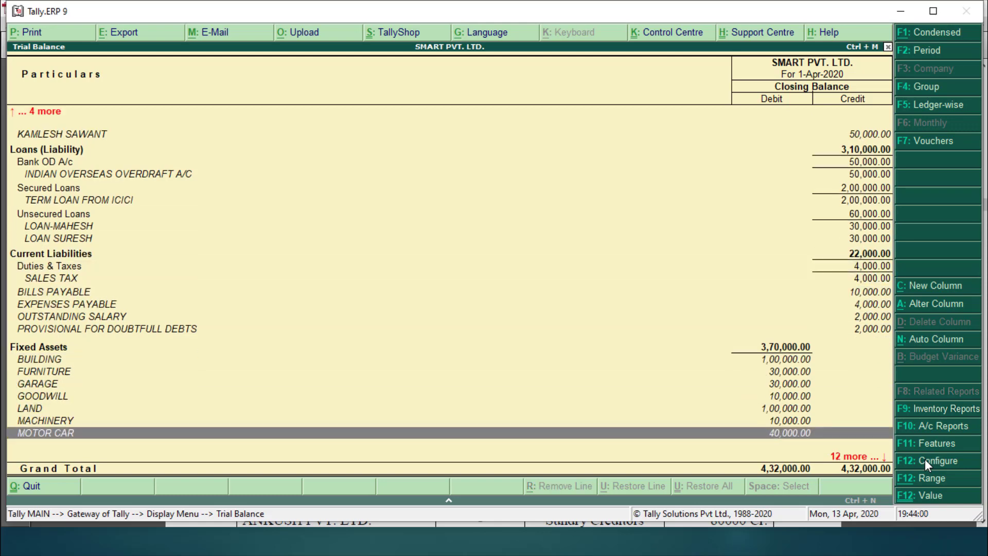
key(Down)
key(Down)
key(Down)
key(Down)
key(Down)
key(Down)
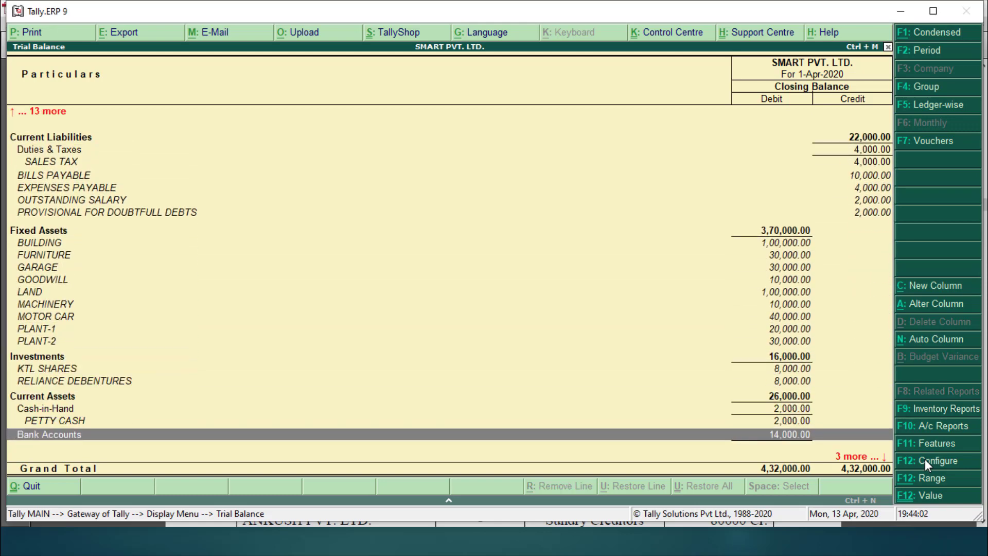
key(Down)
key(Down)
key(Down)
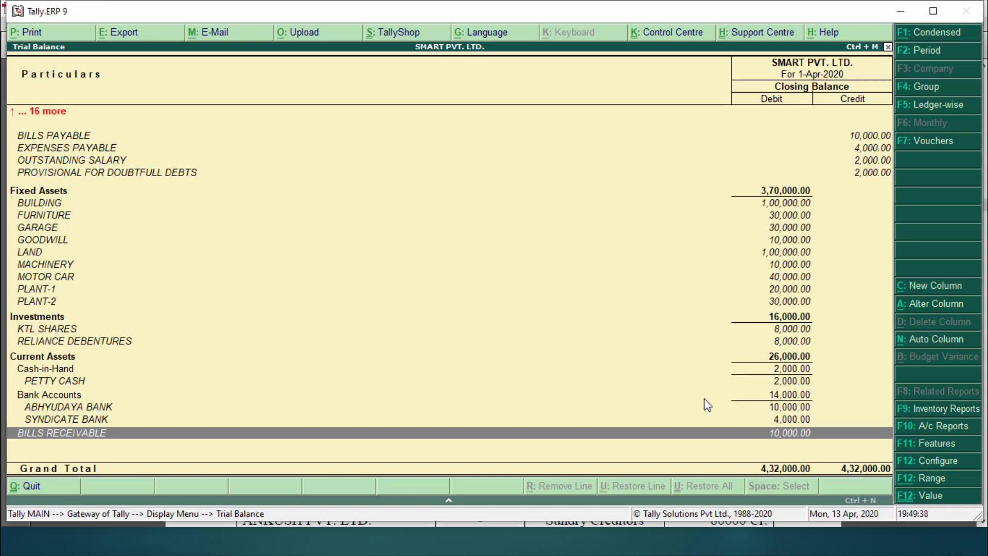
key(Escape)
key(Escape)
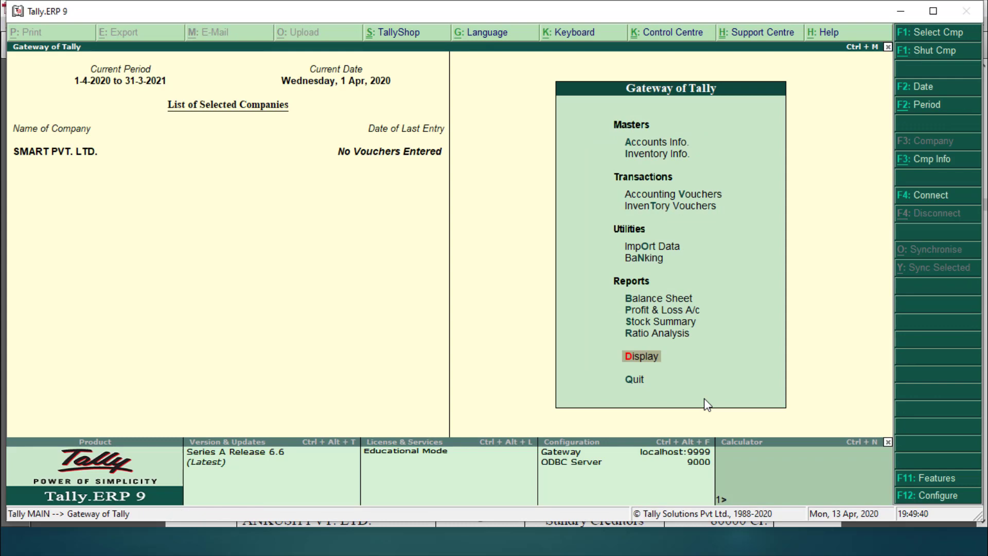
Step: Back out of the reports to the Gateway of Tally and browse the Accounts Info. ledger options
key(Return)
key(Return)
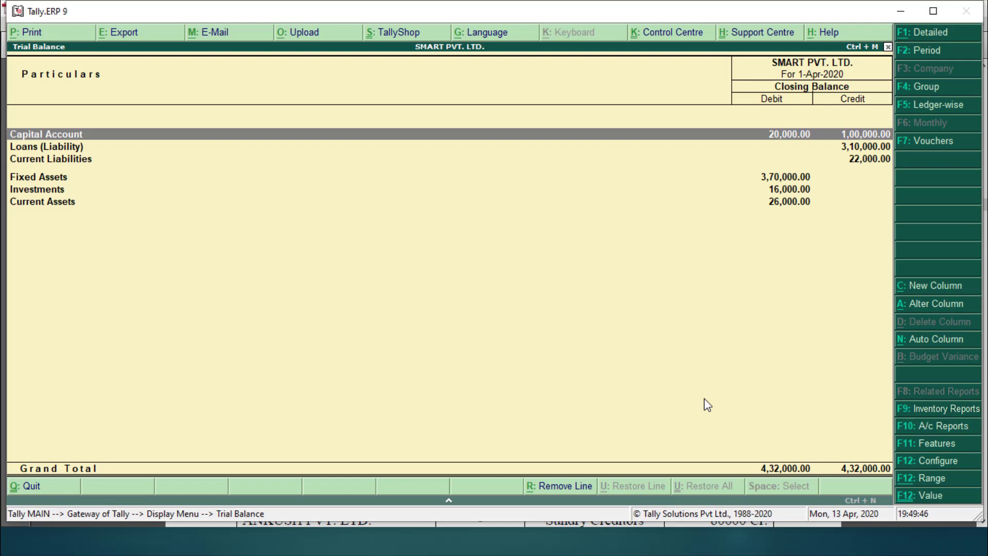
key(Escape)
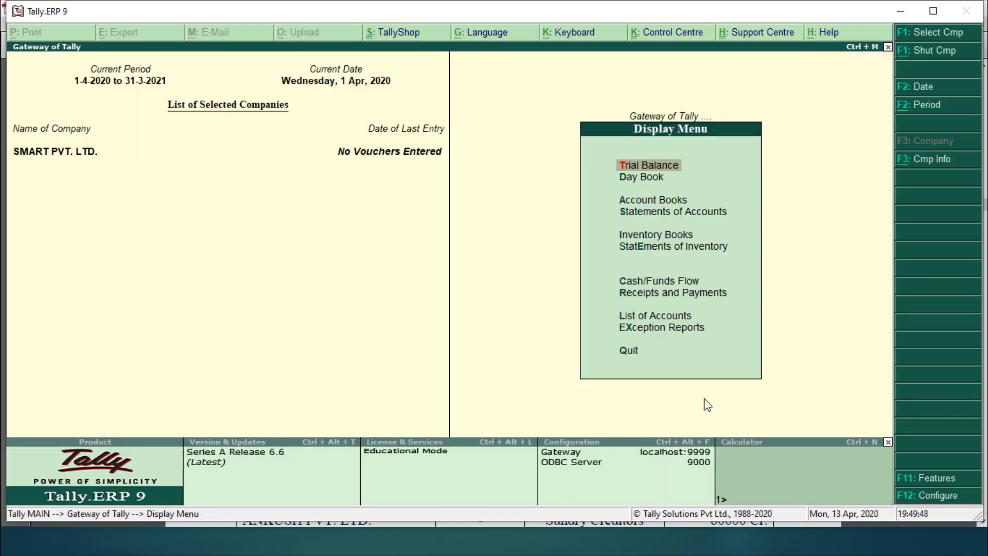
key(Escape)
key(Down)
key(Down)
key(Down)
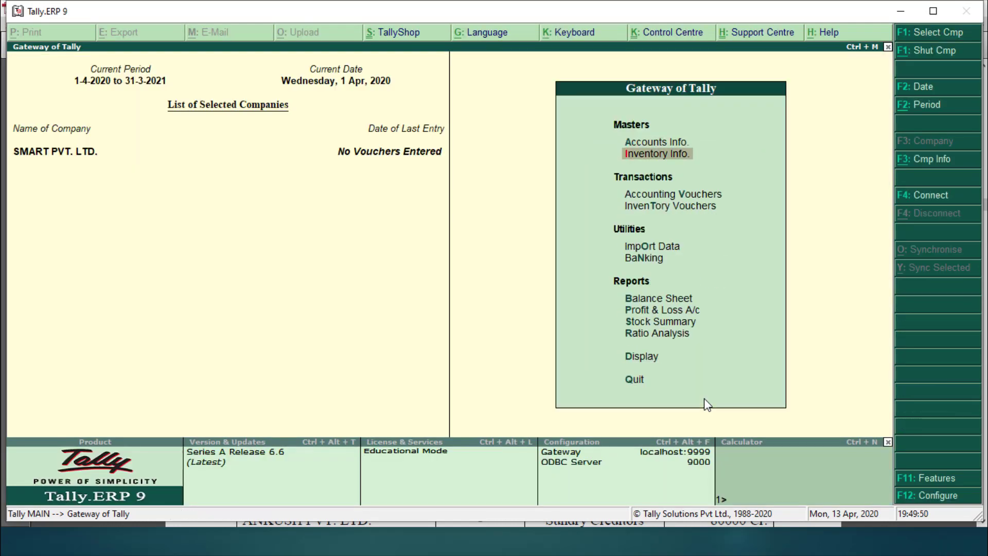
key(Up)
key(Return)
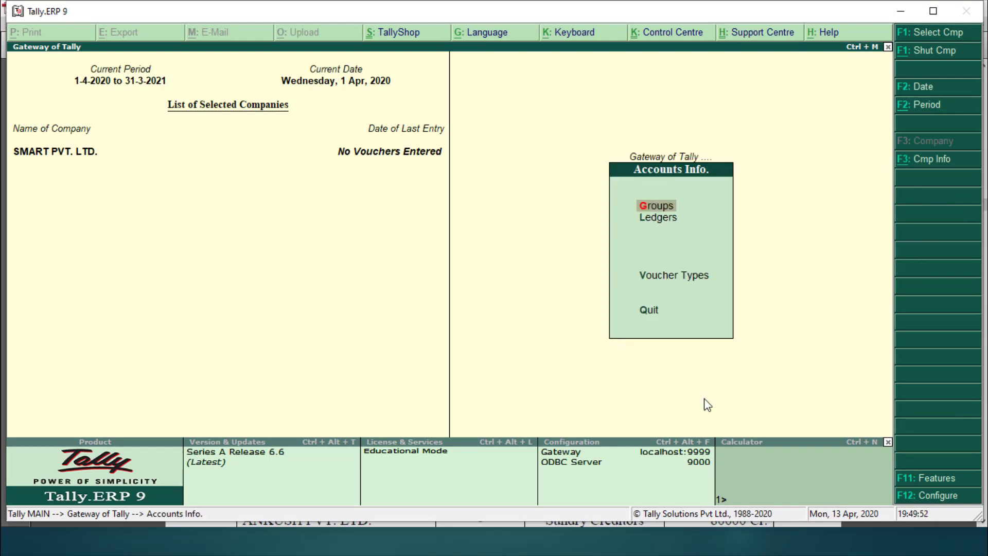
key(Down)
key(Return)
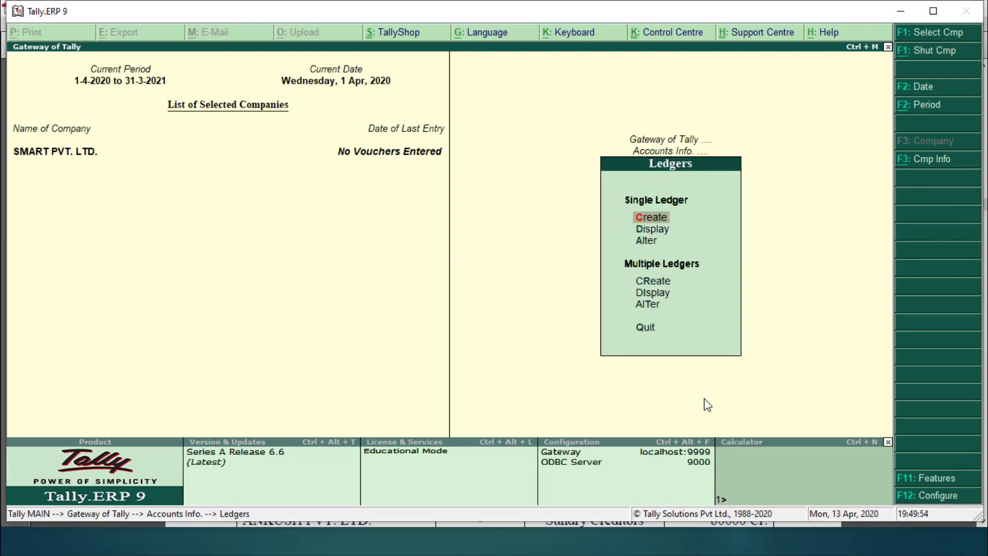
key(Escape)
key(Escape)
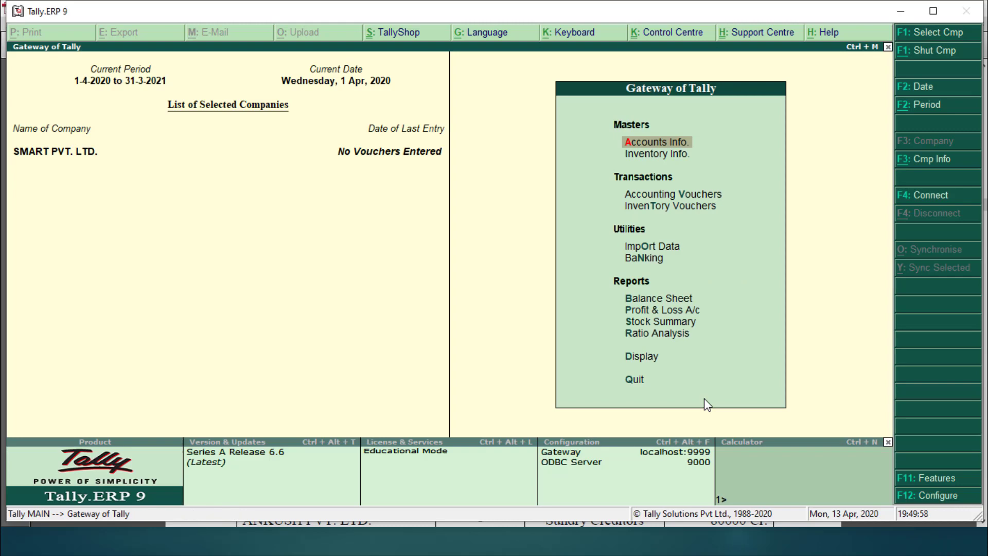
Step: Go to Accounts Info. > Ledgers > Alter to list SMART PVT. LTD.'s ledgers
key(Down)
key(Up)
key(Return)
key(Down)
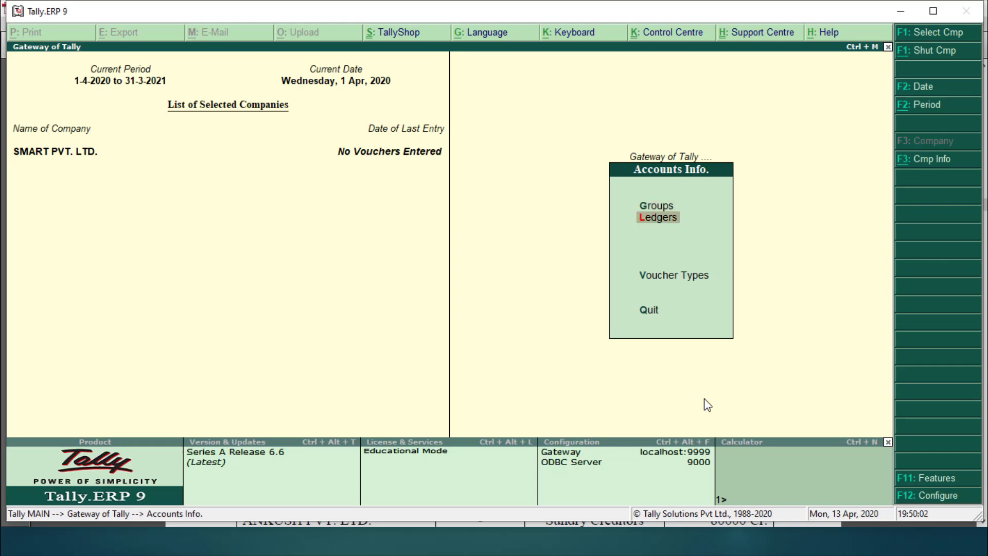
key(Return)
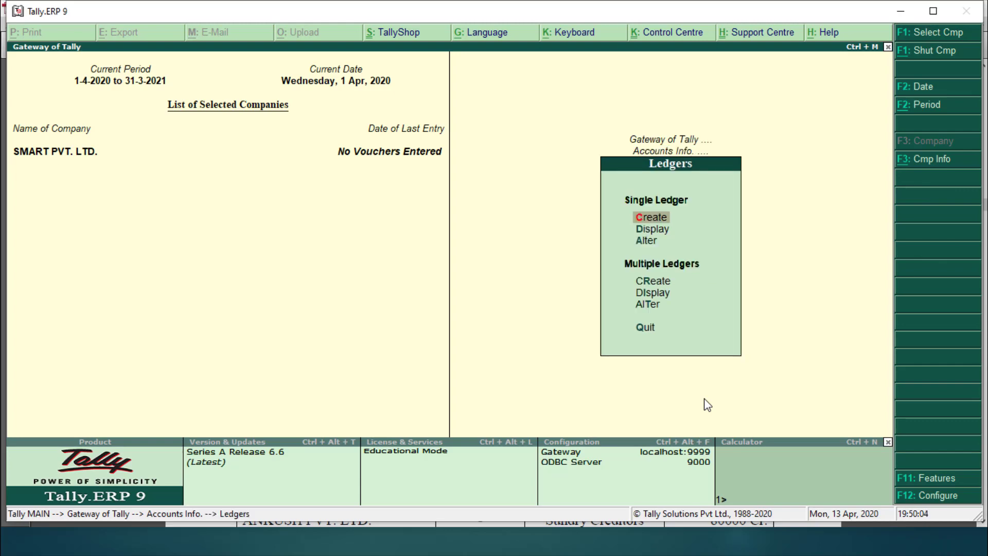
key(Down)
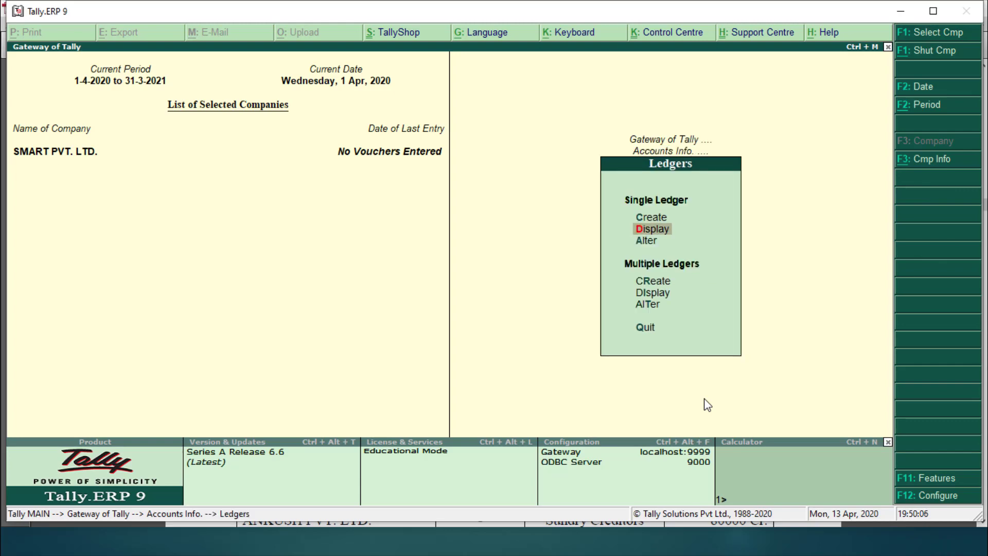
key(Down)
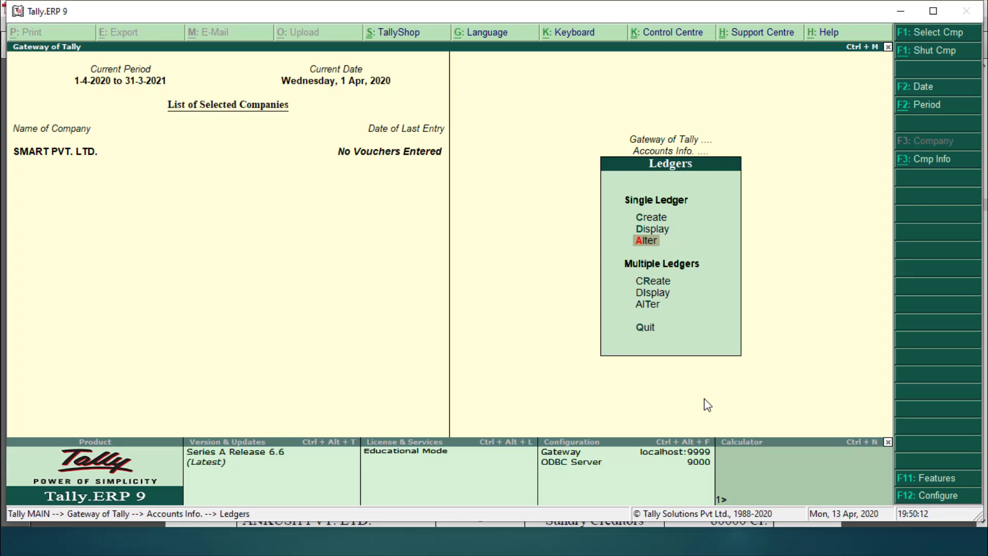
key(Return)
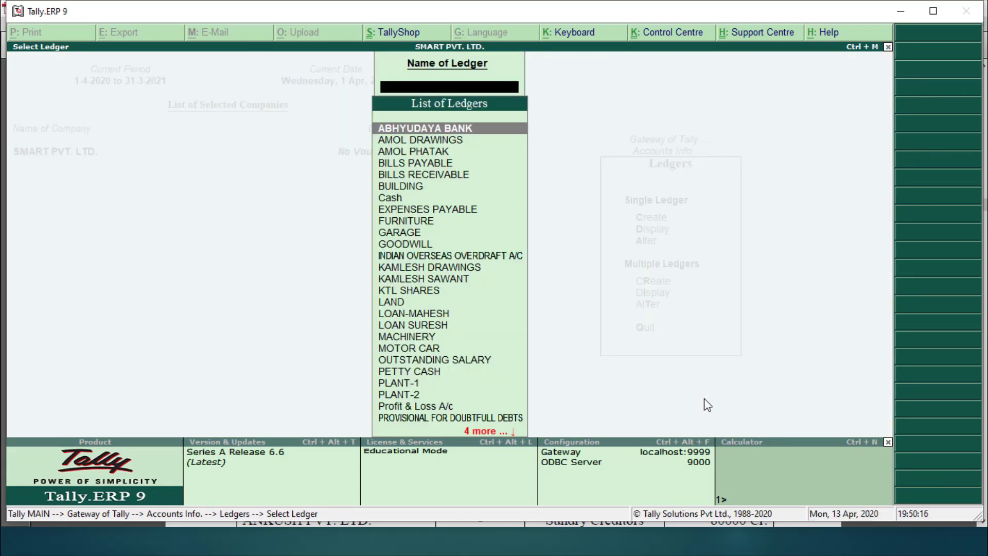
Step: Find BILLS PAYABLE by typing BIL, delete it with Alt+D, and return to Gateway of Tally
text(BIL)
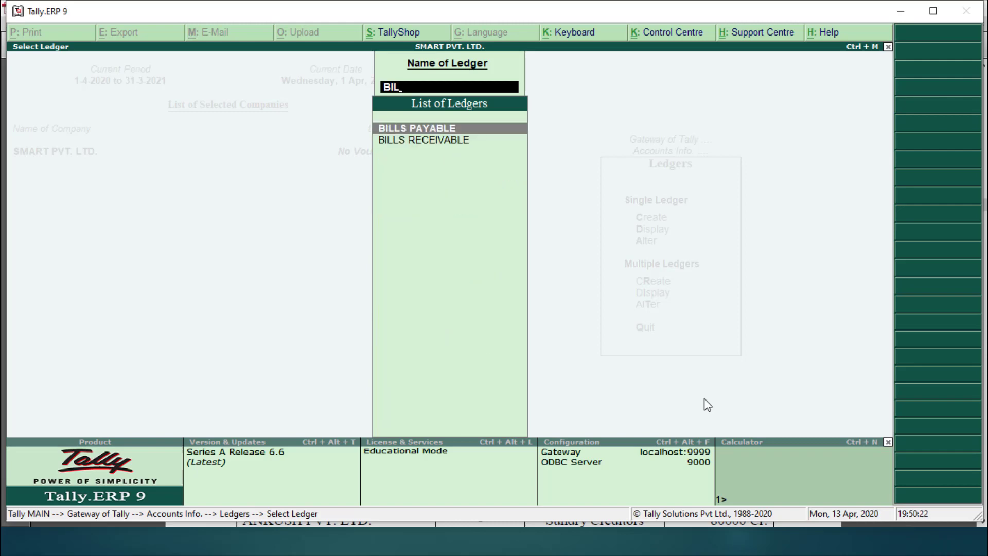
key(Return)
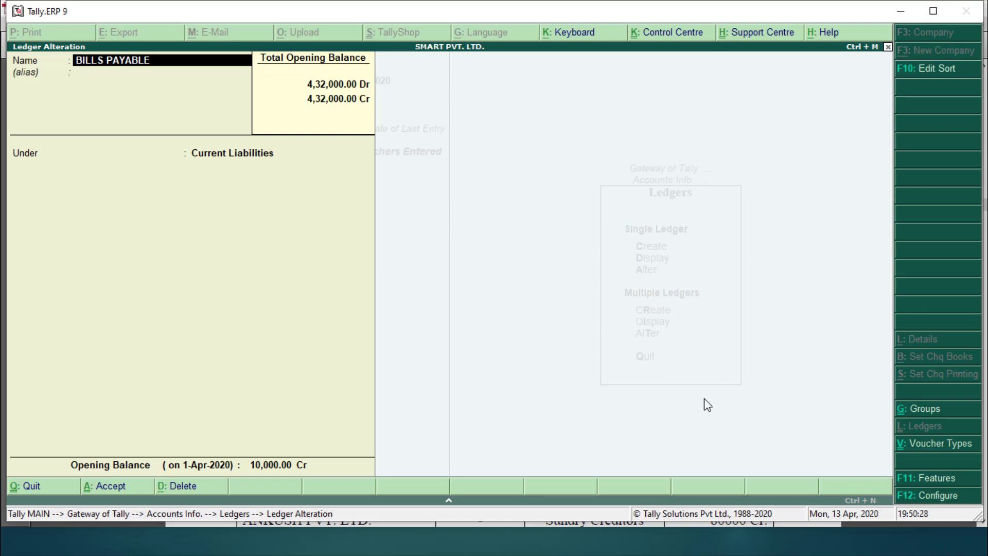
key(alt+d)
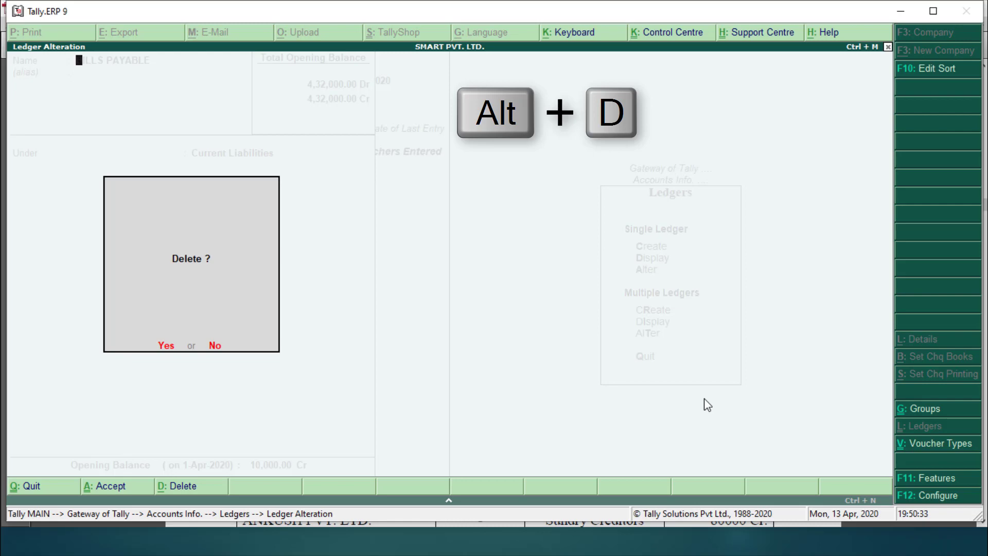
key(y)
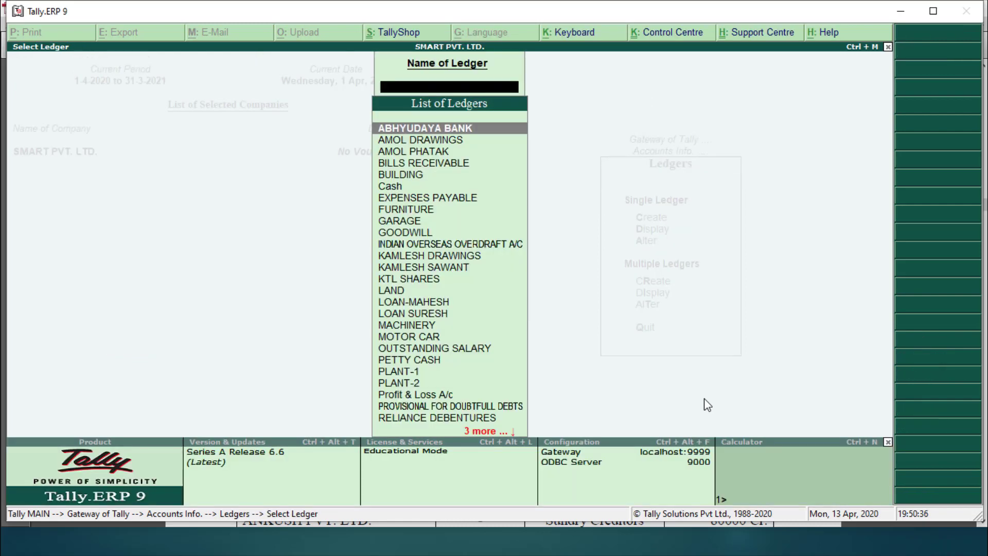
key(Escape)
key(Escape)
key(Escape)
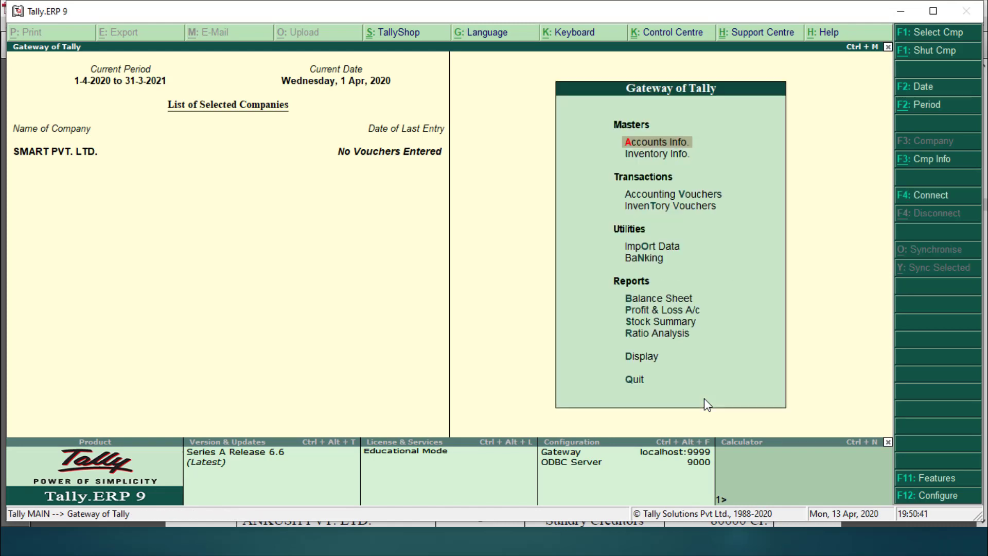
Step: Open Display > Trial Balance and step through its groups
key(Escape)
key(Escape)
key(Down)
key(Down)
key(Down)
key(Down)
key(Down)
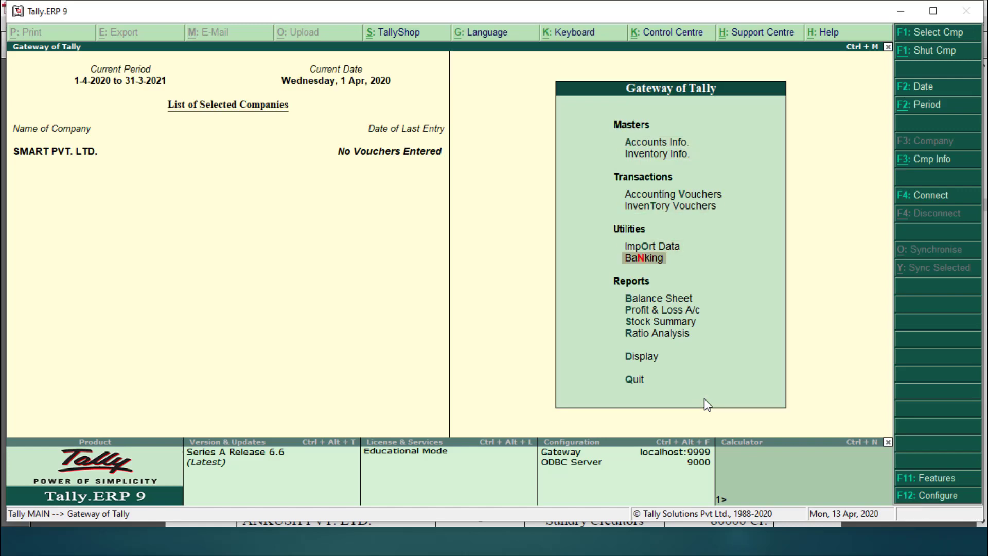
key(Down)
key(Down)
key(Down)
key(Down)
key(Down)
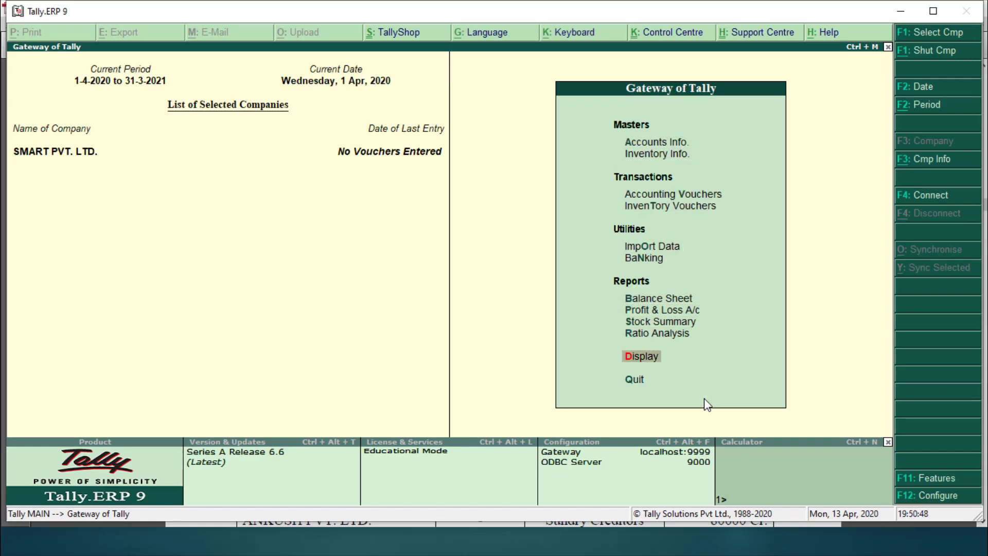
key(Return)
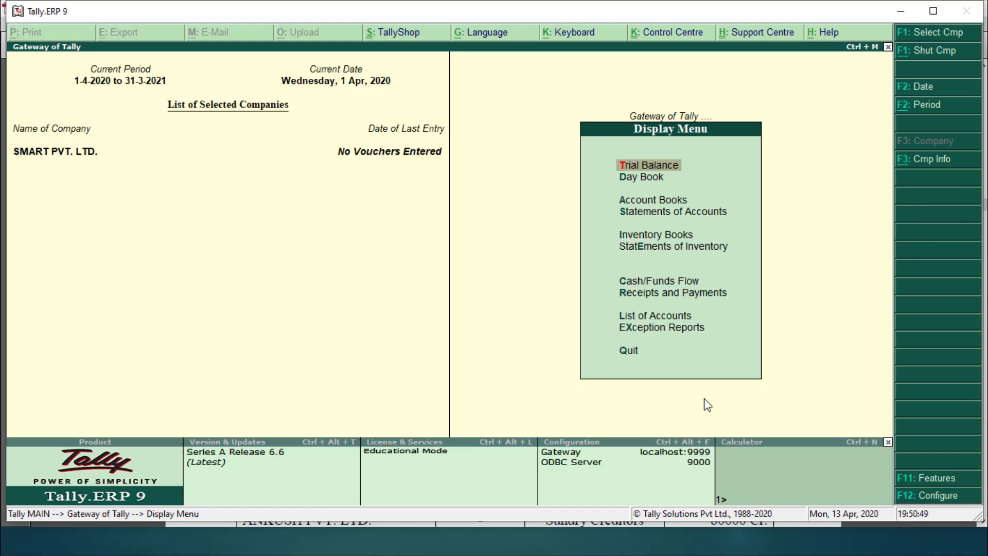
key(Return)
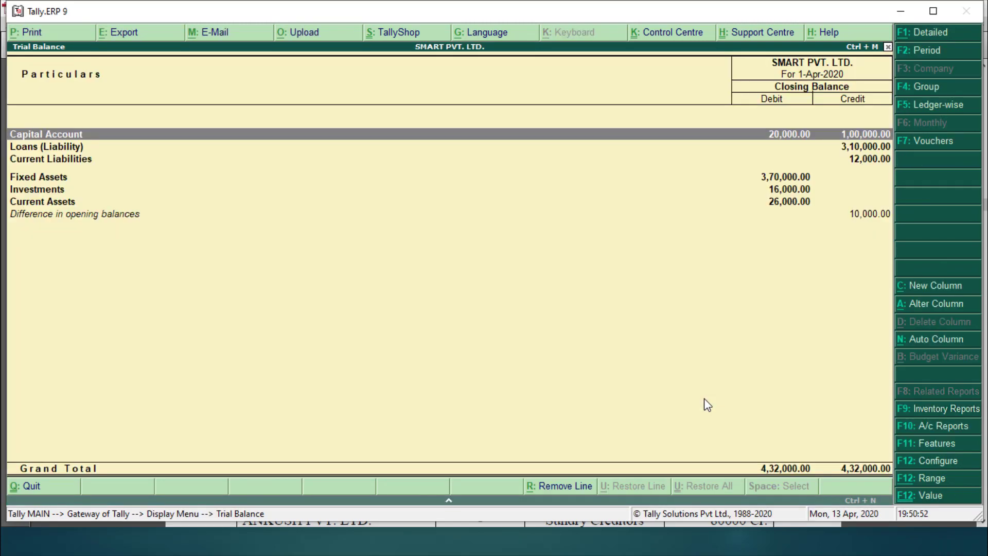
key(Down)
key(Down)
key(Down)
key(Down)
key(Down)
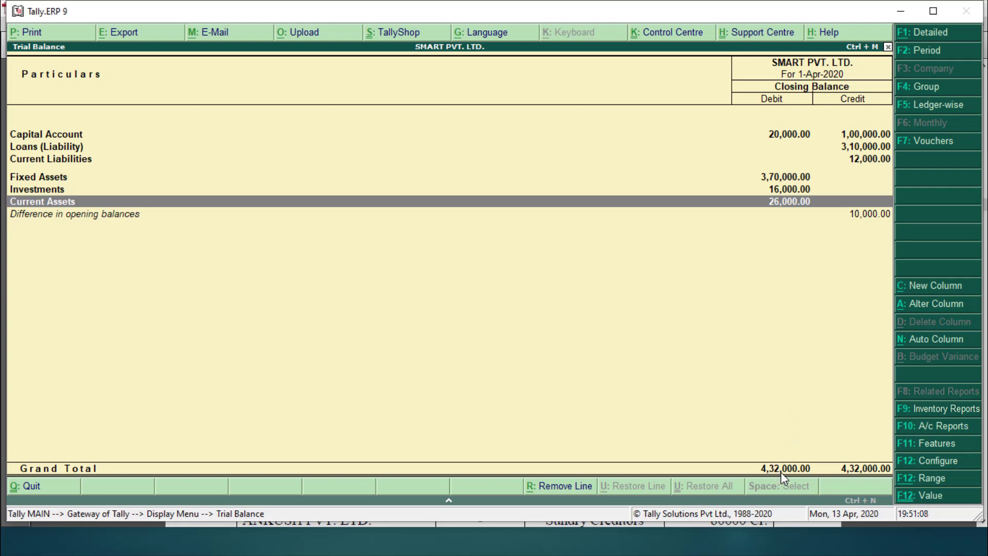
Step: Compare the trial balance with the reference PDF's additional ledgers on page 13
key(alt+Tab)
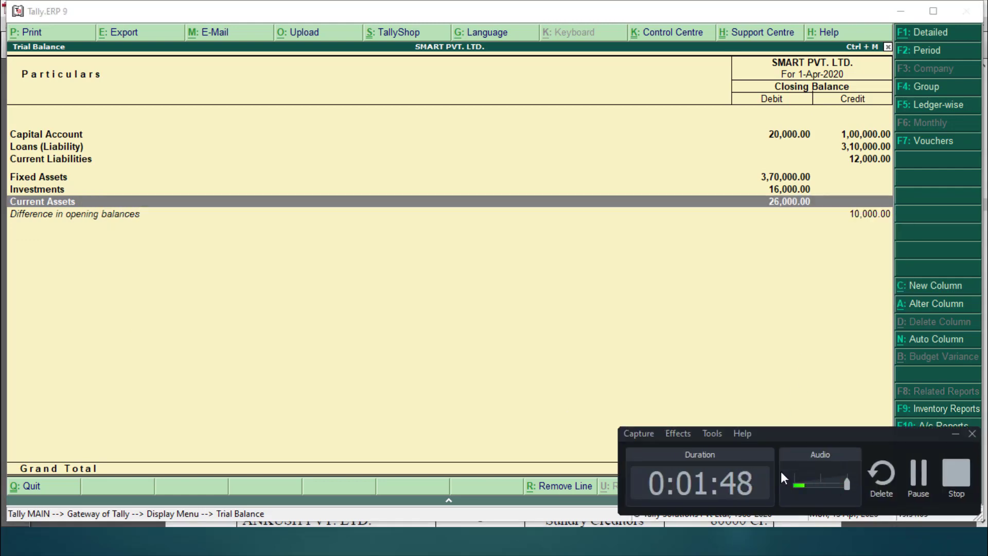
key(alt+Tab)
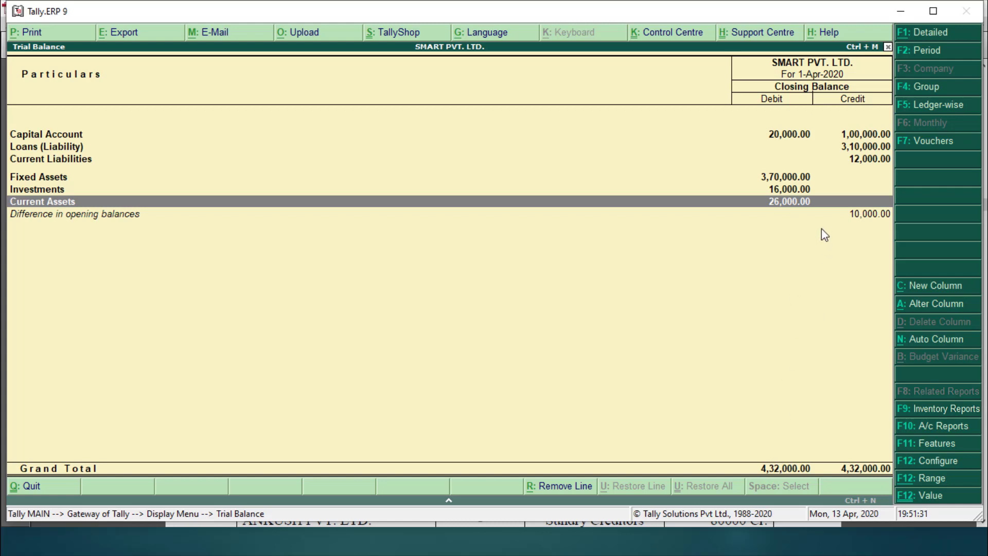
key(Up)
key(Up)
key(Up)
key(Up)
key(Up)
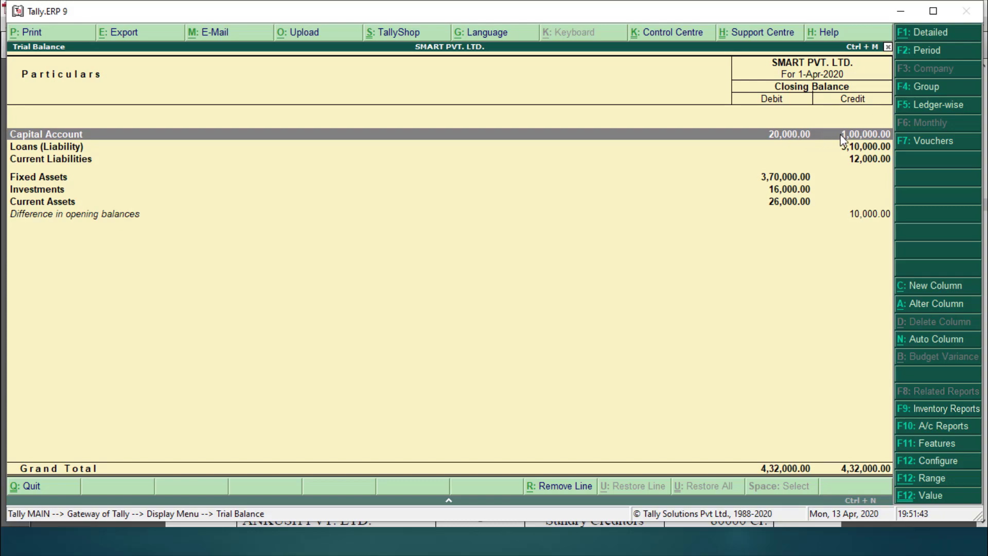
key(alt+Tab)
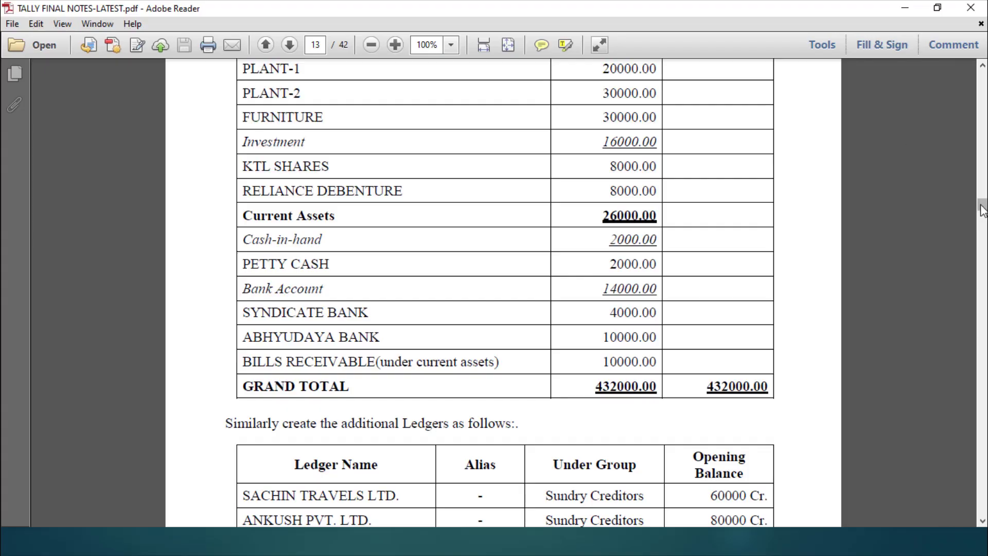
Step: Scroll the PDF to Current Liabilities (22000.00) and compare it against Tally's trial balance
click(982, 66)
drag(982, 67, 982, 66)
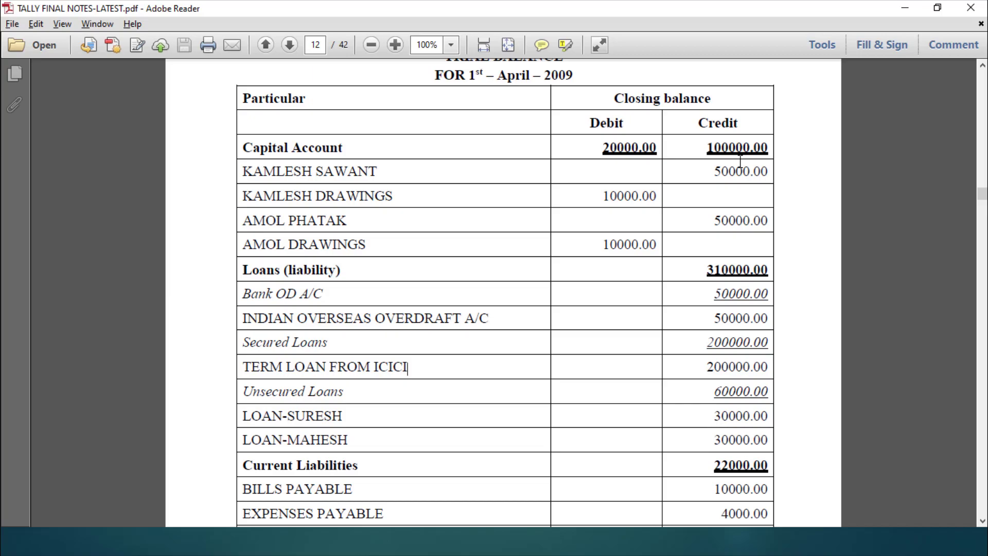
key(alt+Tab)
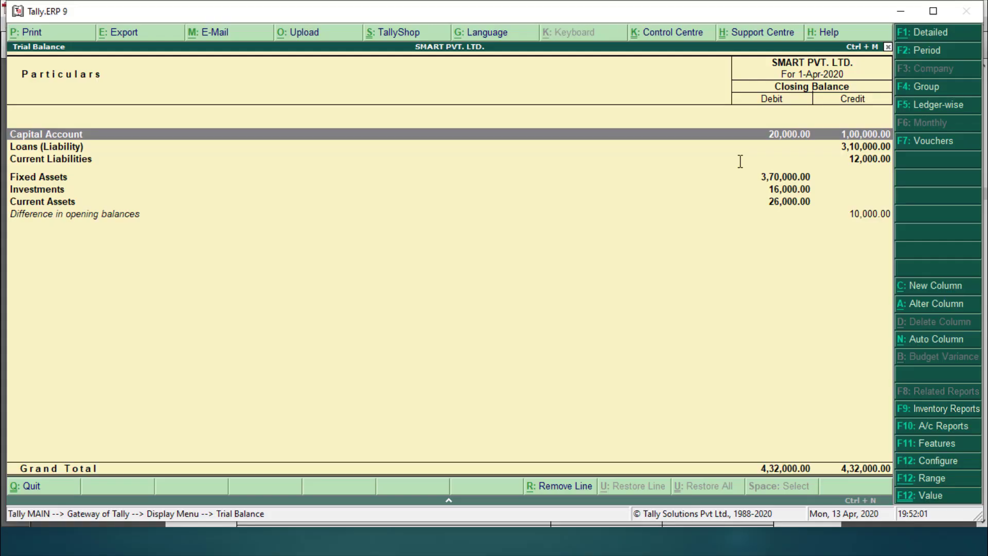
key(alt+Tab)
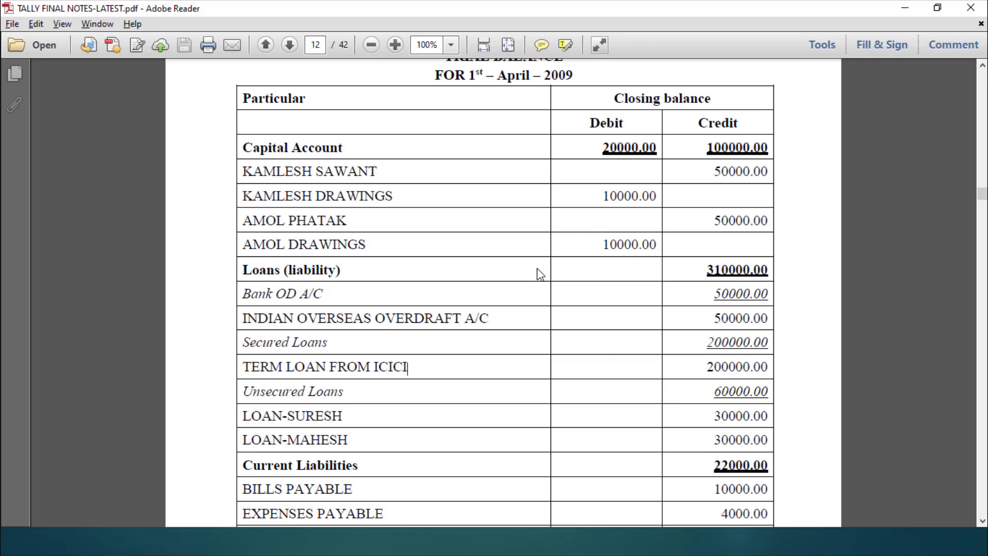
key(alt+Tab)
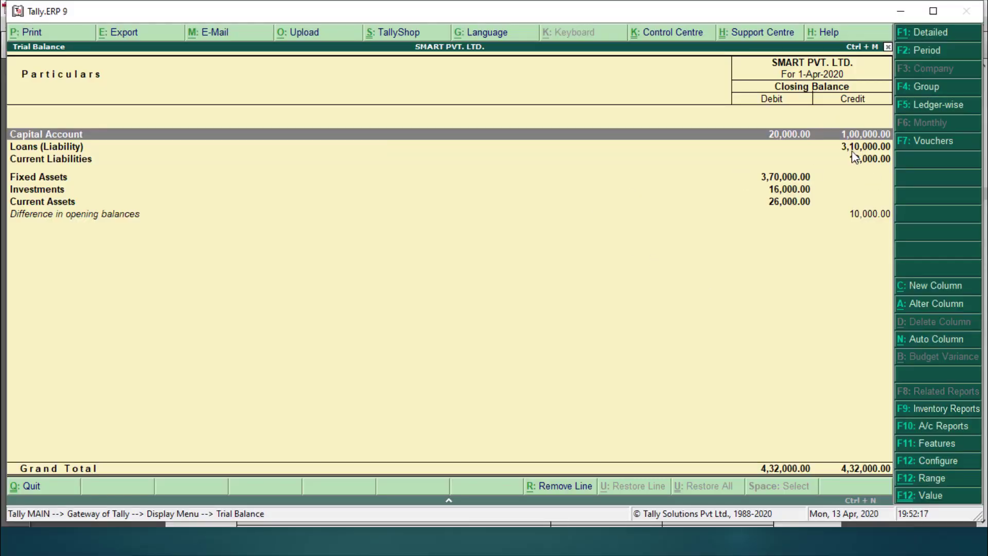
key(alt+Tab)
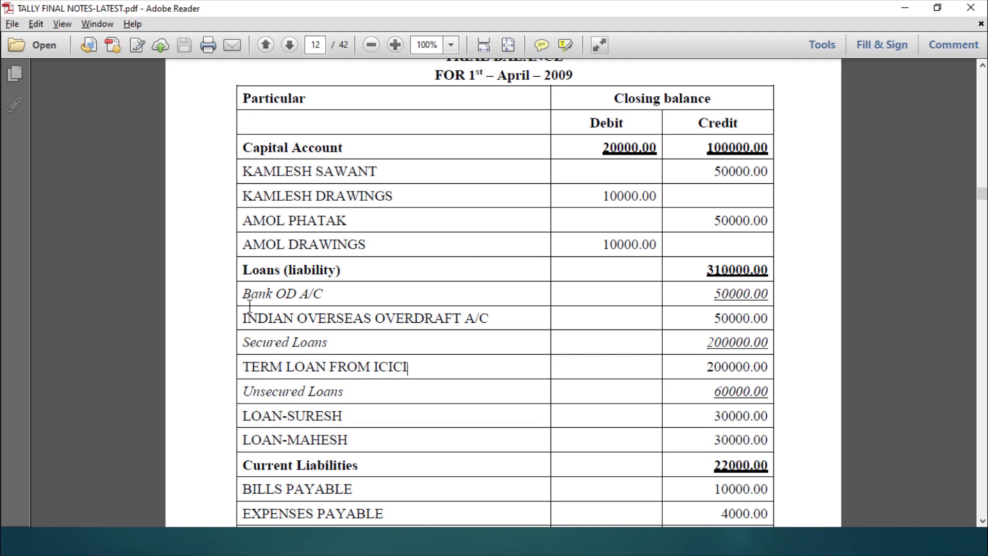
Step: Mark and clear the PDF loan rows from Bank OD A/C, then reach Tally's Current Liabilities row (12,000.00)
drag(243, 294, 356, 433)
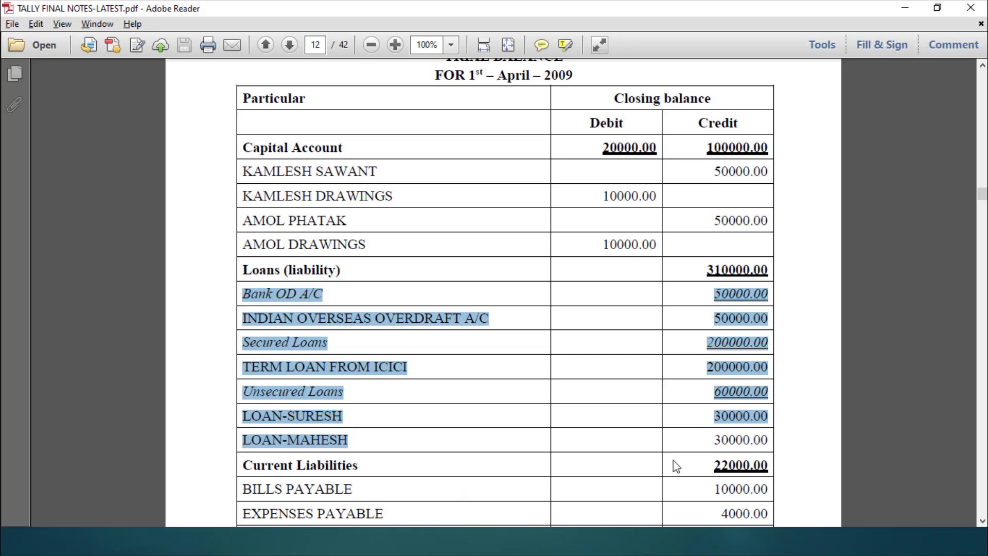
click(983, 521)
click(983, 522)
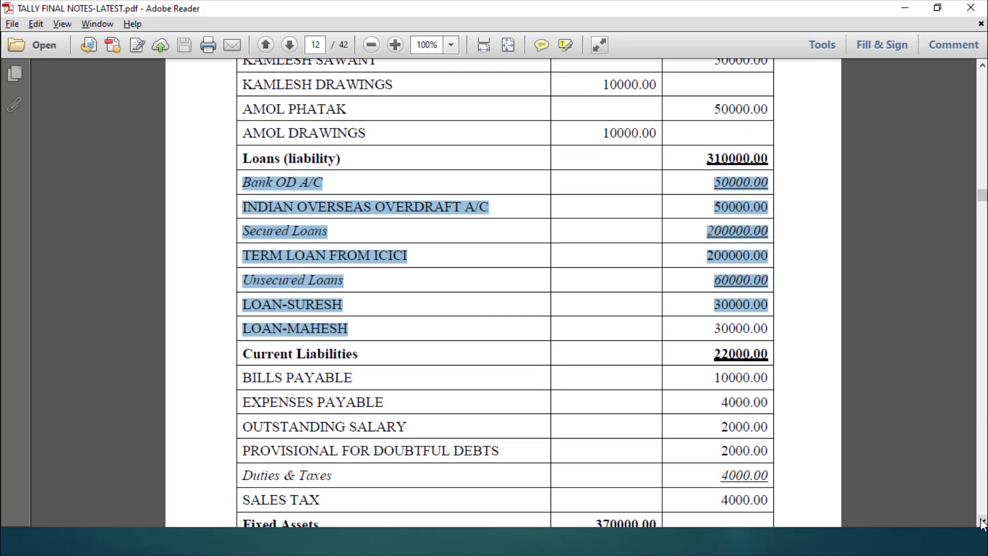
click(982, 522)
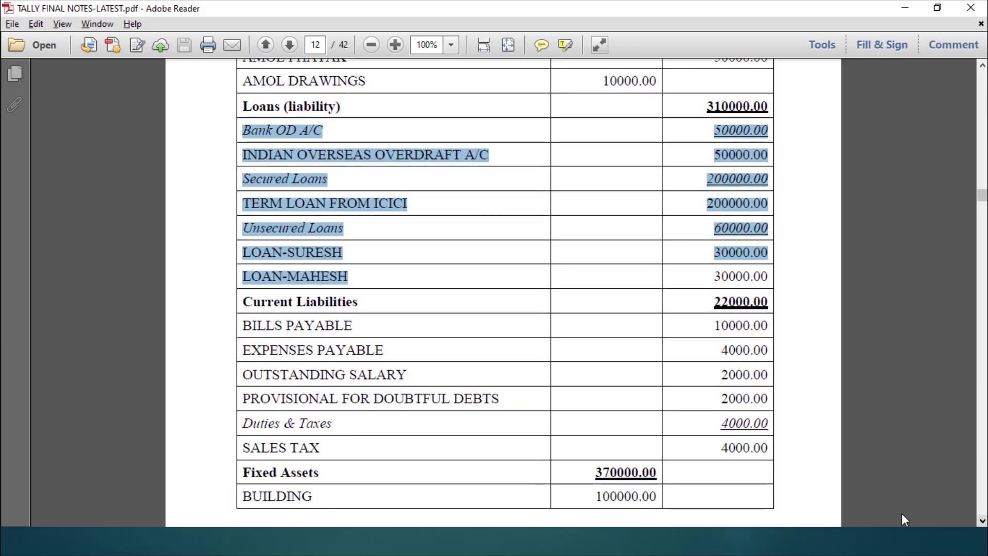
click(632, 412)
key(alt+Tab)
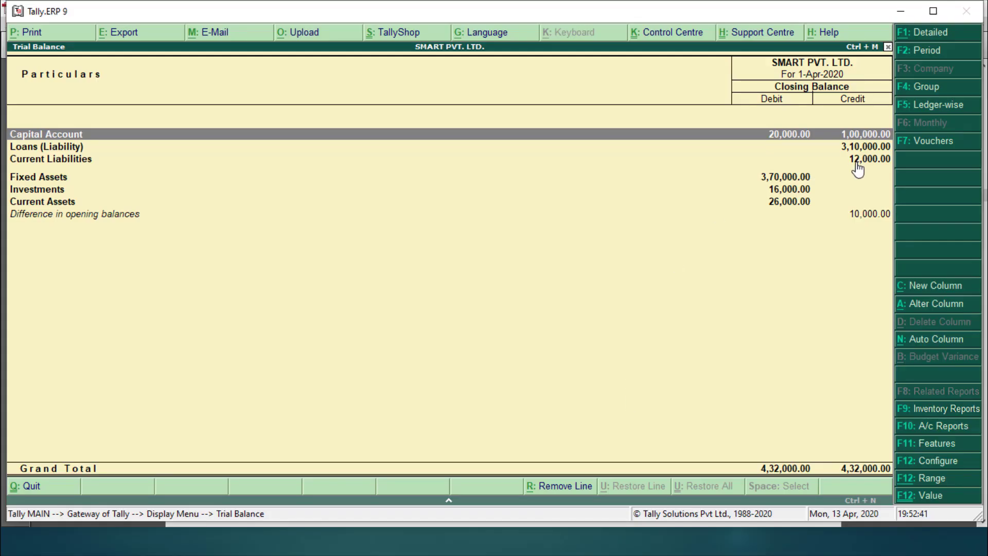
key(Down)
key(Down)
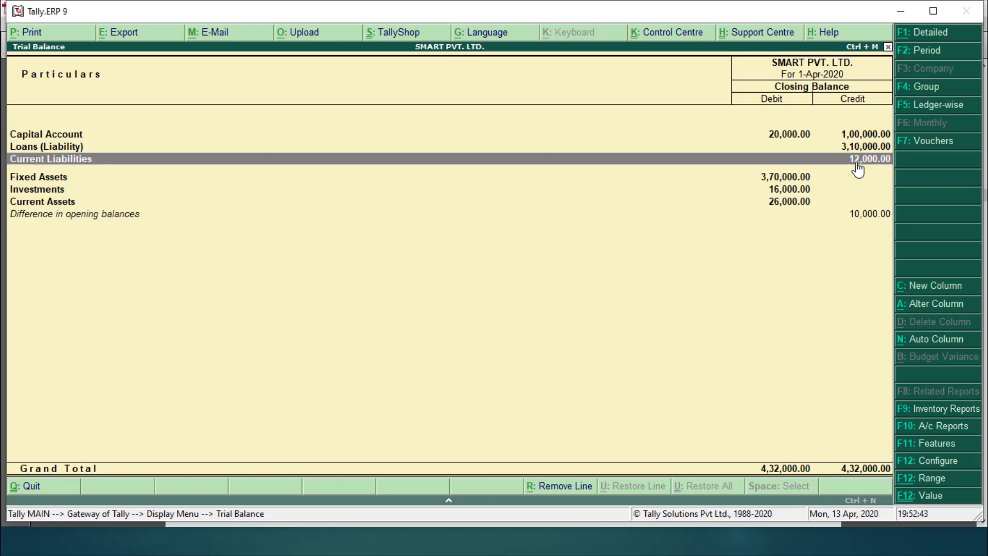
Step: Open Tally's Current Liabilities breakdown and compare it with the PDF's BILLS PAYABLE 10000.00 row
key(Return)
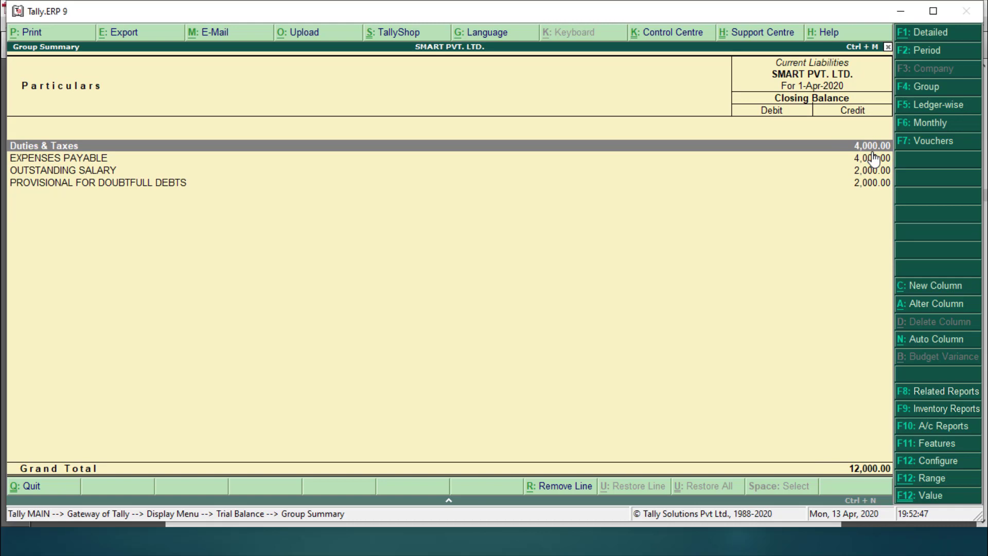
key(alt+Tab)
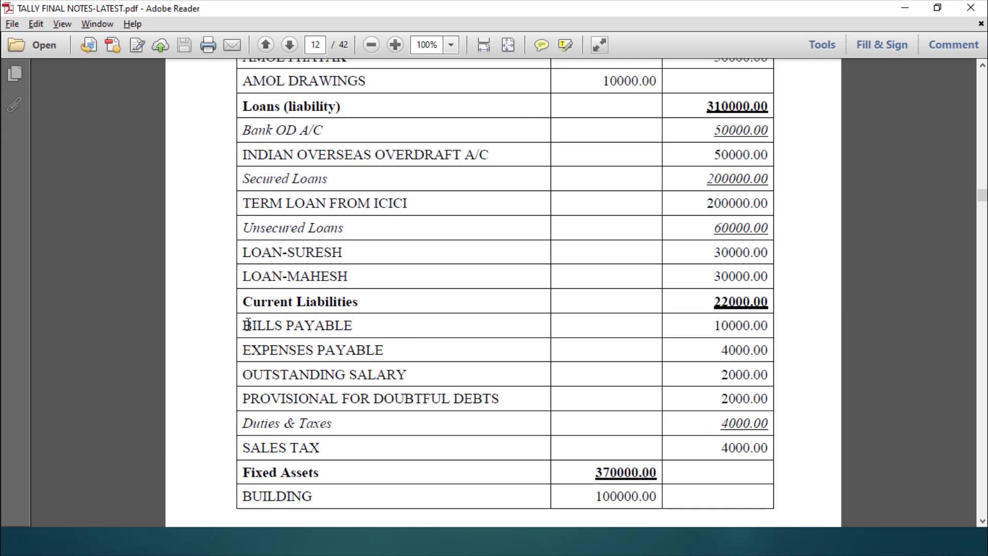
drag(248, 325, 790, 394)
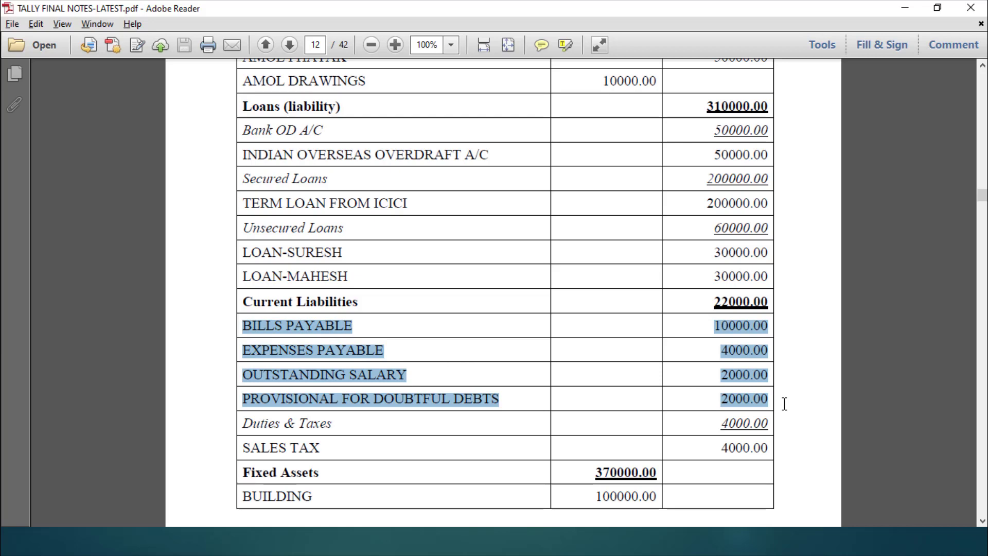
key(alt+Tab)
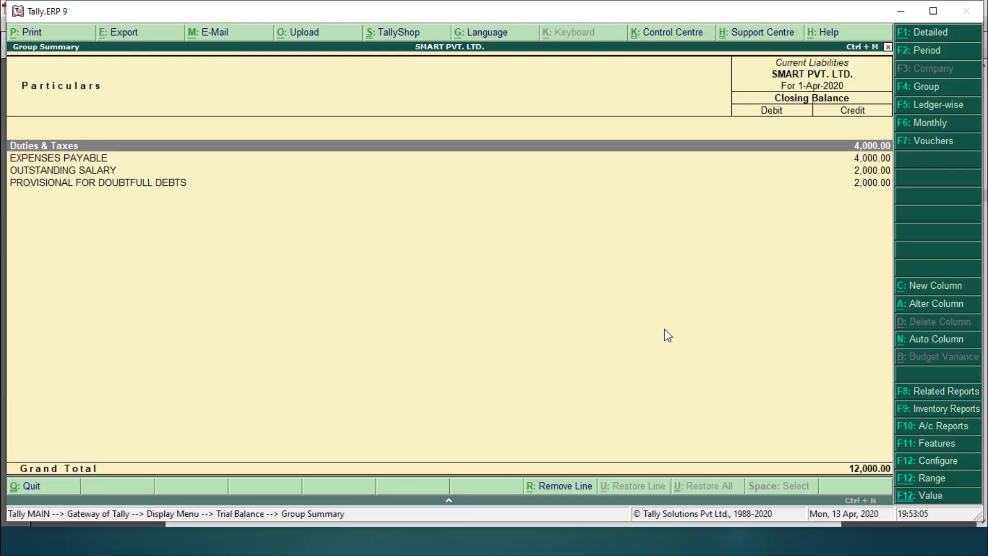
key(alt+Tab)
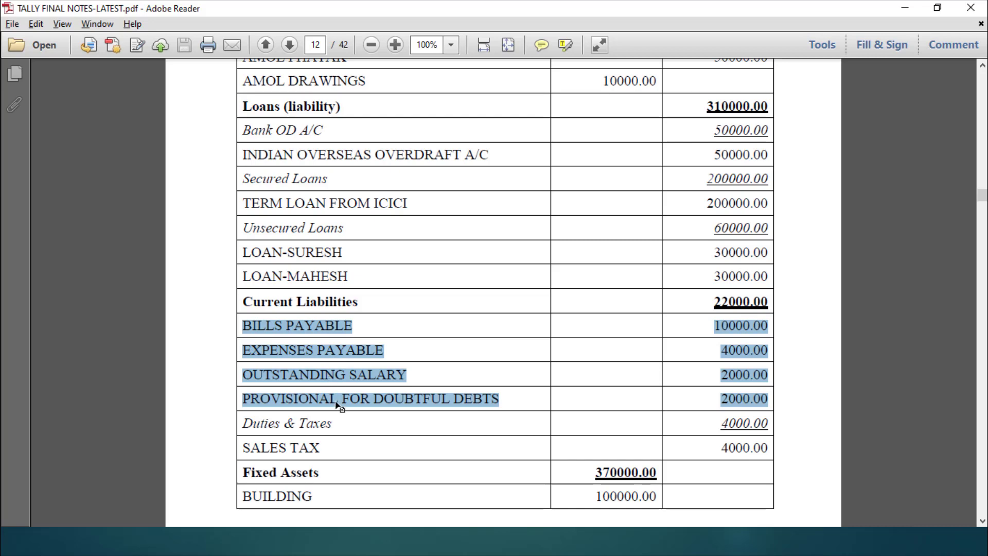
click(265, 329)
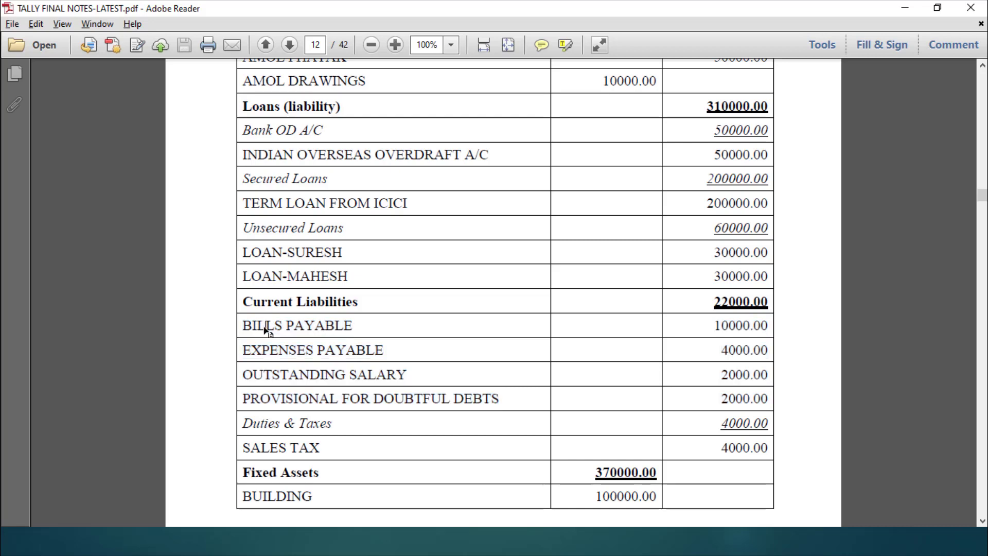
drag(243, 325, 543, 327)
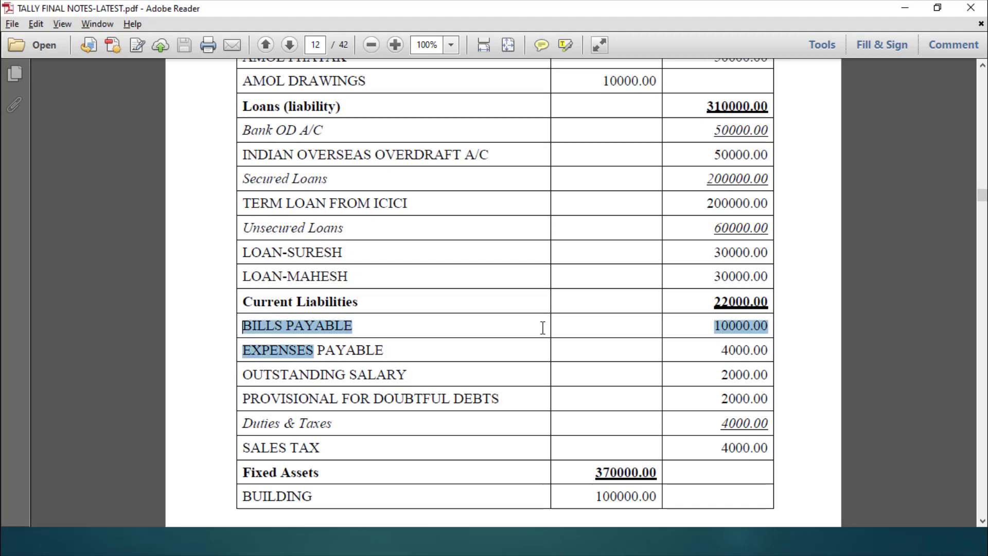
click(691, 326)
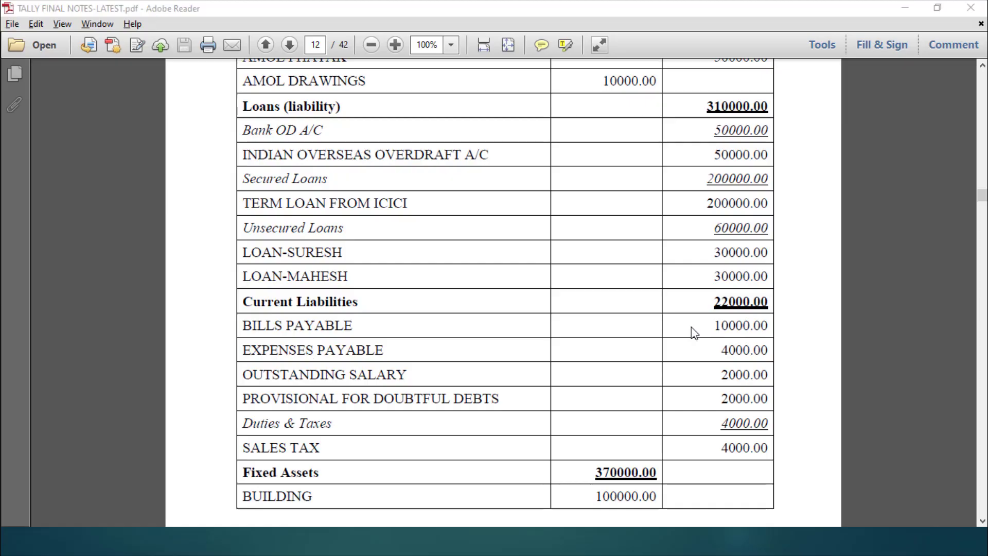
key(alt+Tab)
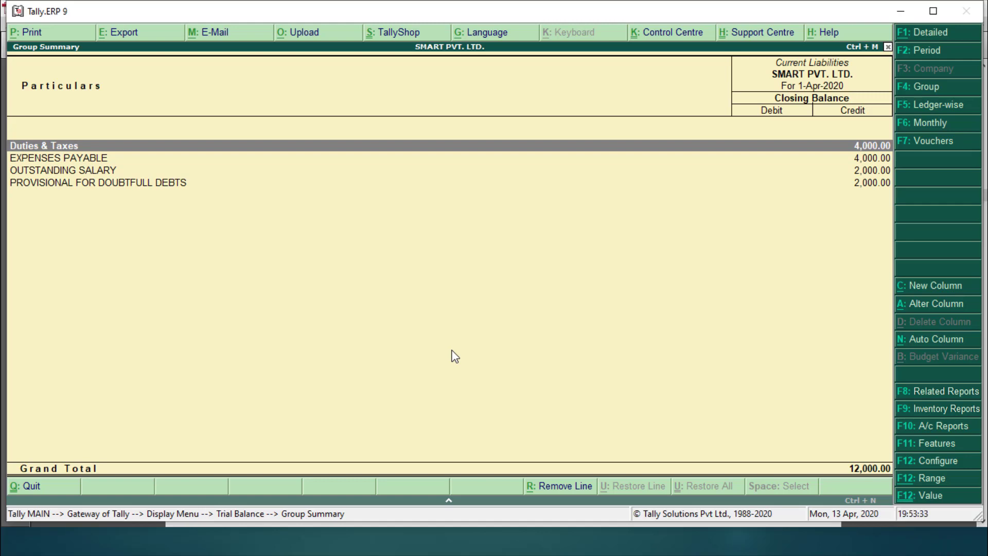
Step: Back out to the Gateway of Tally and highlight Accounts Info
key(Escape)
key(Escape)
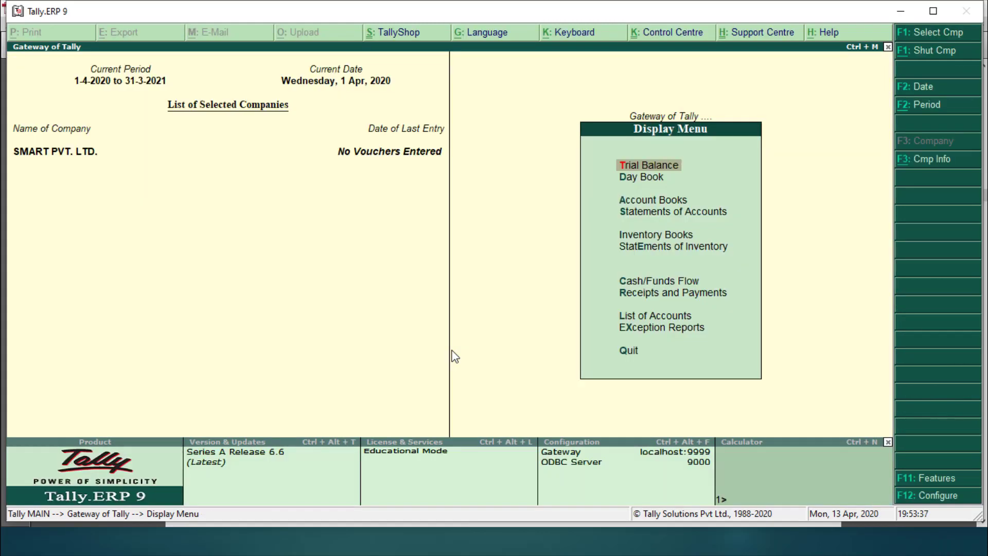
key(Escape)
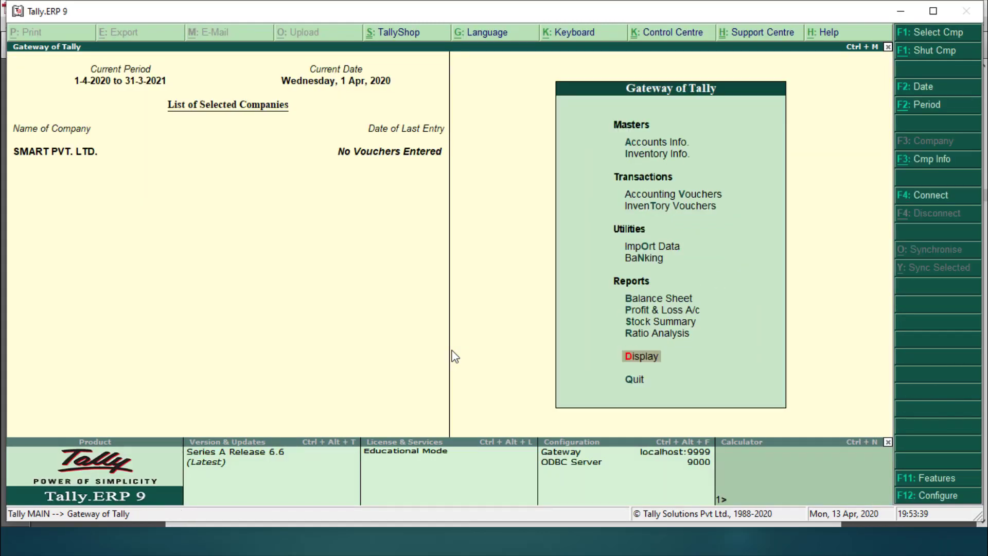
key(Up)
key(Up)
key(Up)
key(Up)
key(Up)
key(Up)
key(Up)
key(Up)
key(Up)
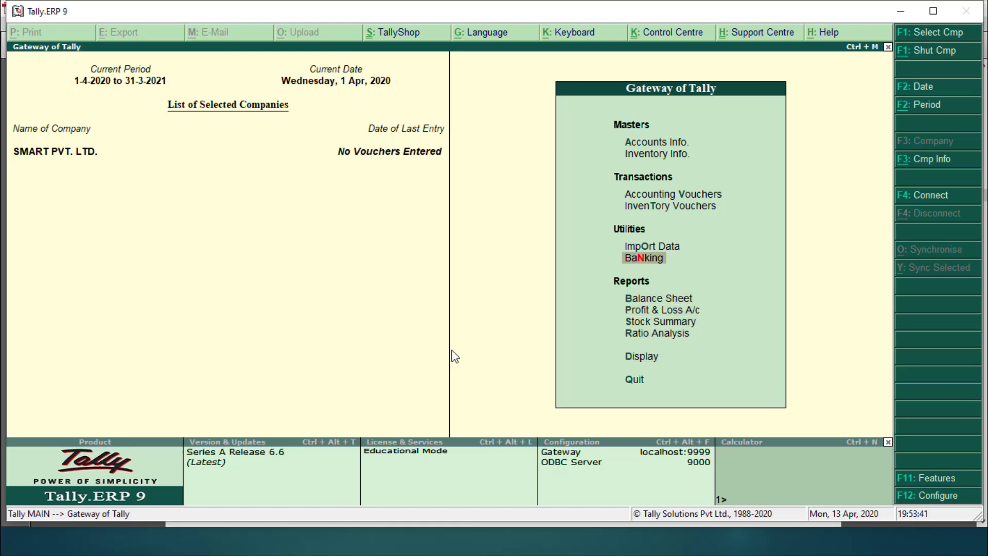
key(Up)
Step: Search the ledger alter list for 'BIL', finding only BILLS RECEIVABLE, then reopen the Ledgers menu
key(Return)
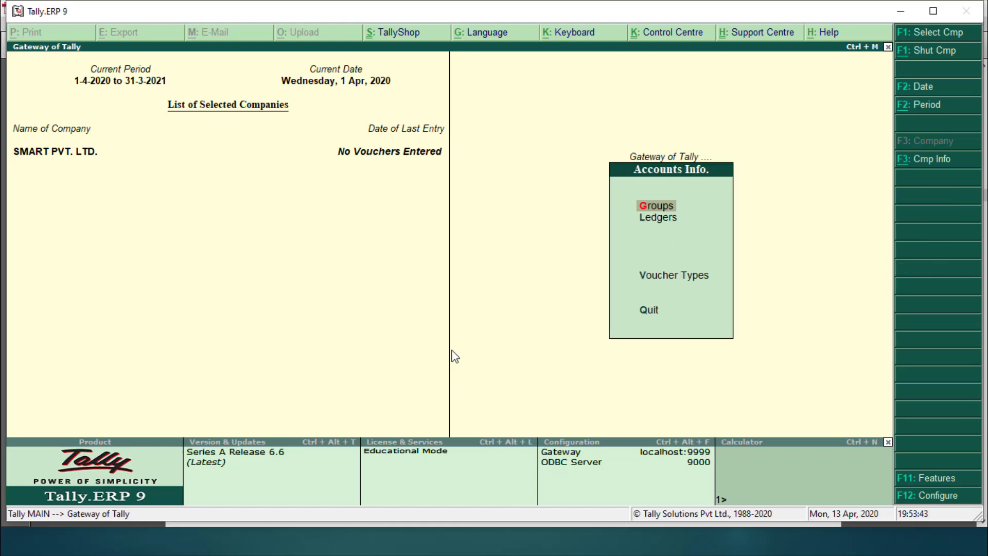
key(Down)
key(Return)
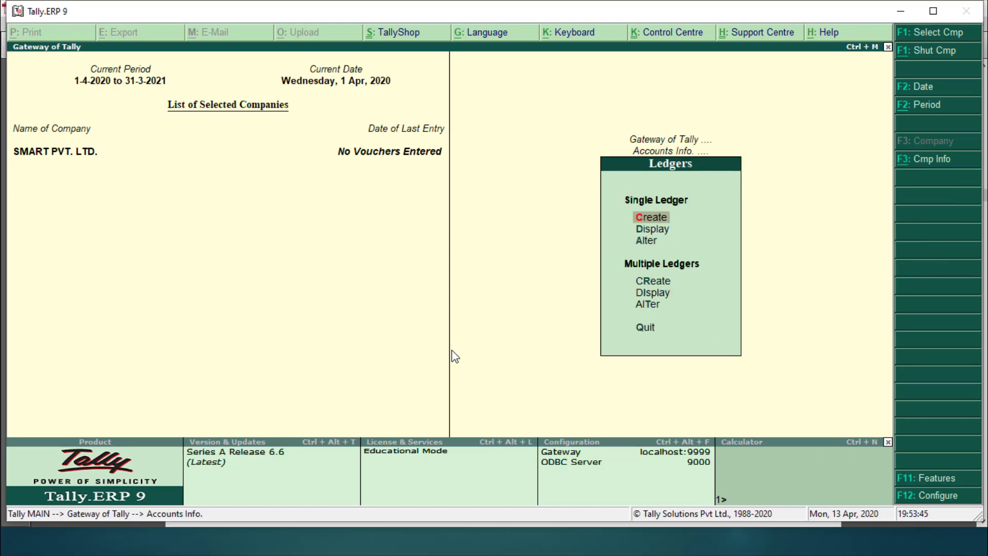
key(Down)
key(Down)
key(Return)
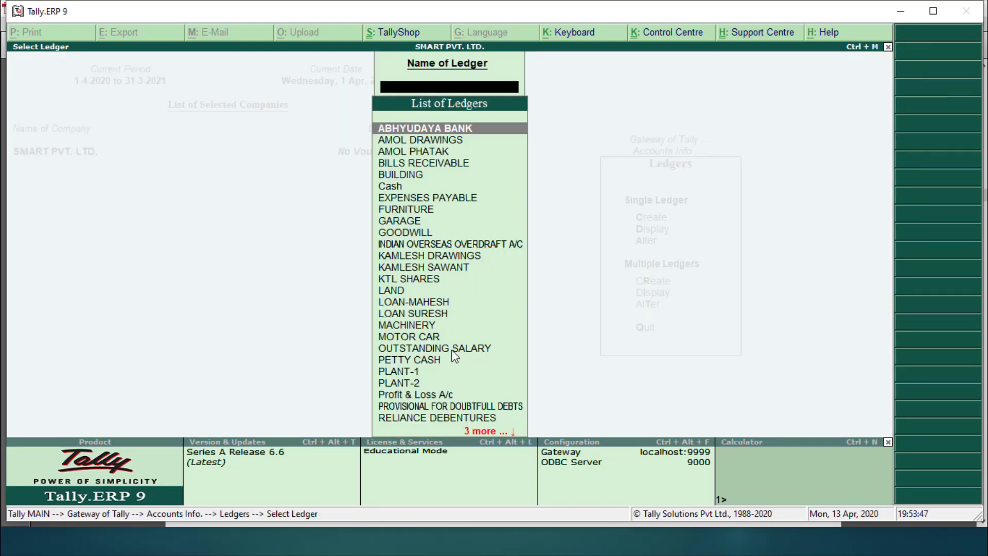
text(BIL)
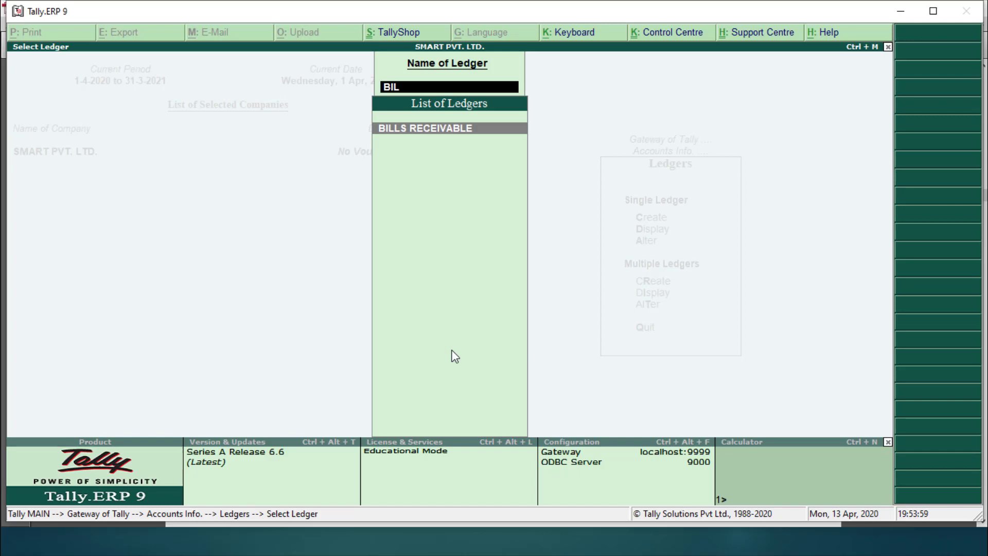
key(BackSpace)
key(BackSpace)
key(BackSpace)
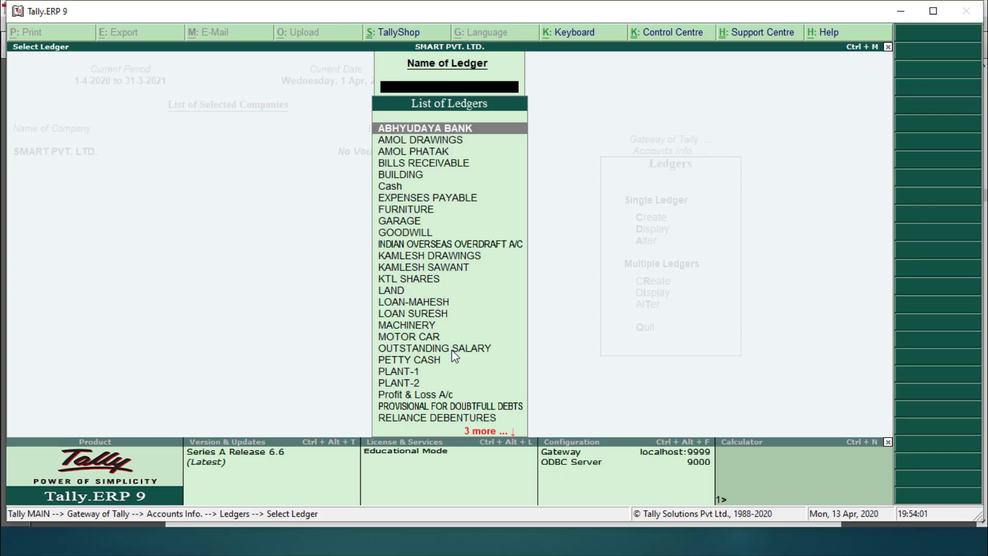
key(Escape)
key(Escape)
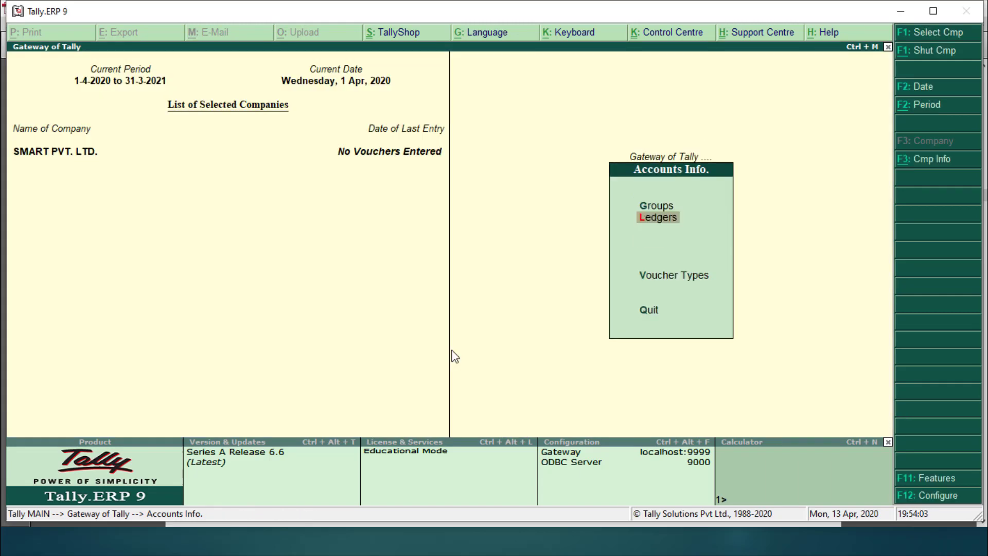
key(Return)
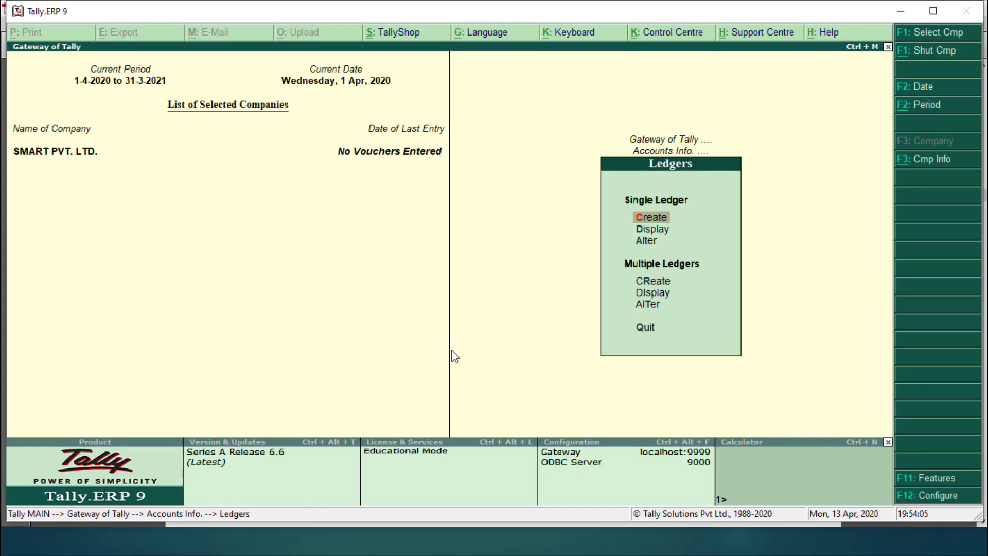
Step: Create a BILLS PAYABLE ledger under the Current Liabilities group
key(Return)
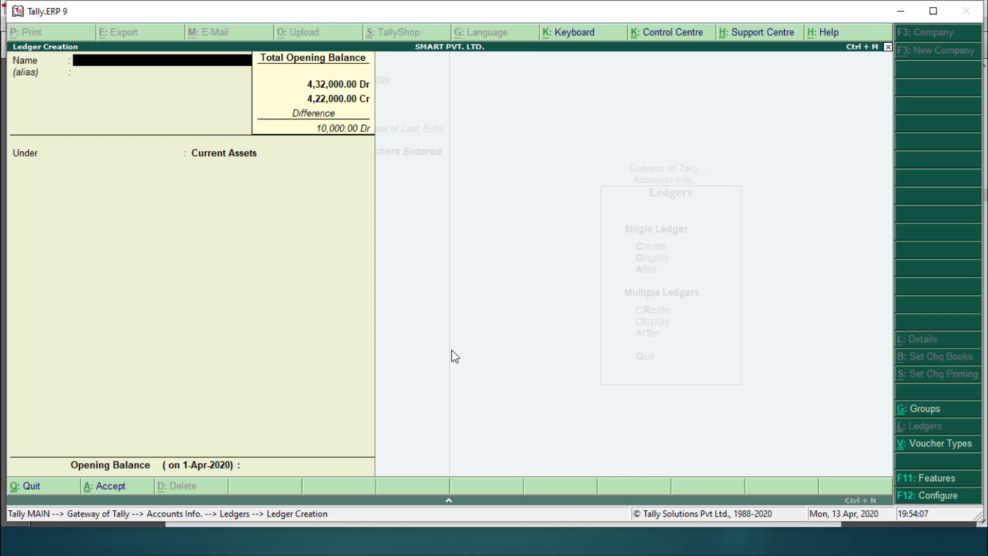
text(BILLS PAYABLE)
key(Return)
key(Return)
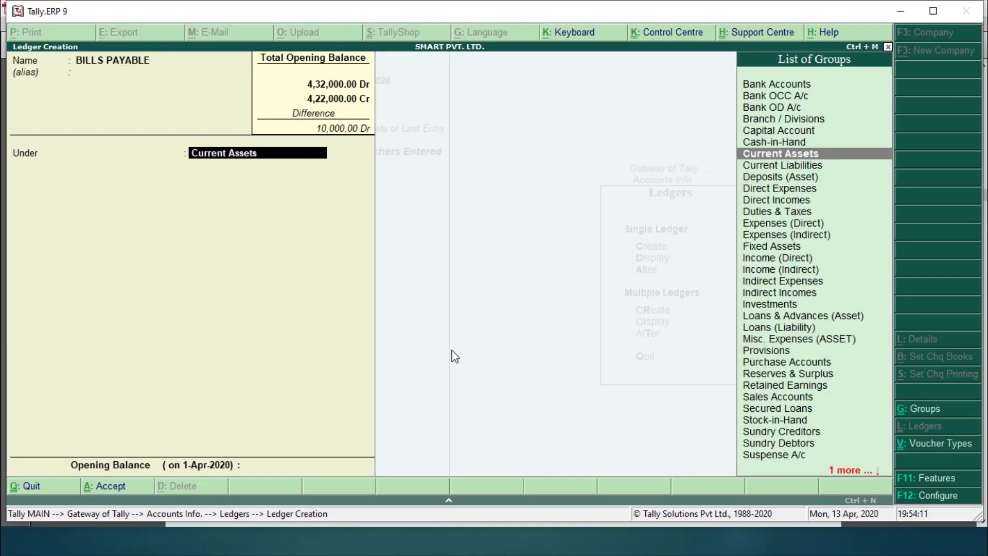
text(CUR)
key(Down)
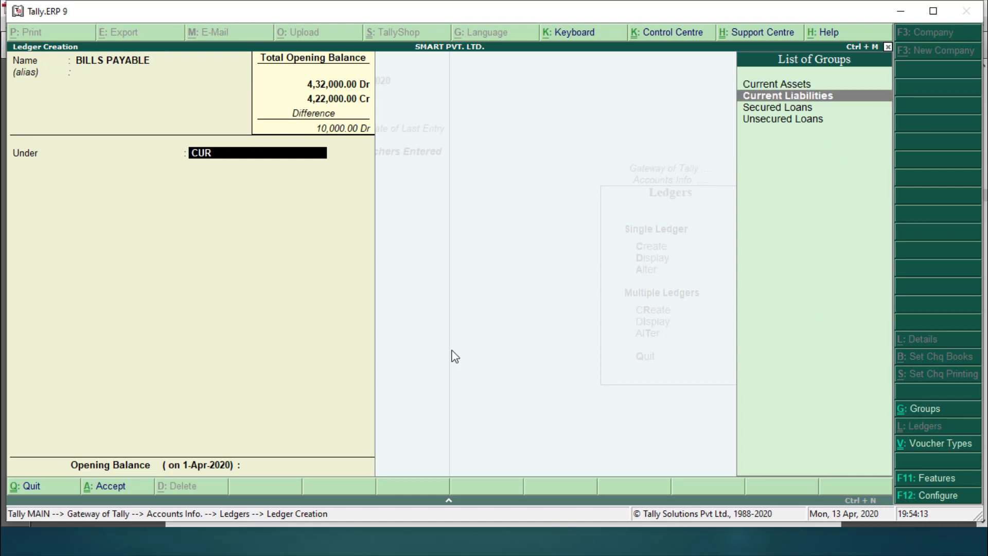
key(Return)
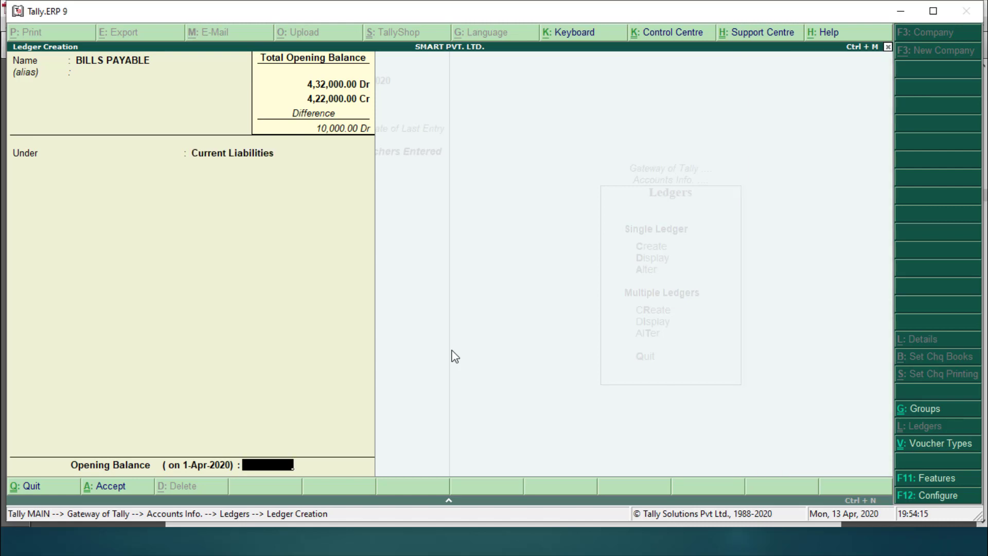
key(alt+Tab)
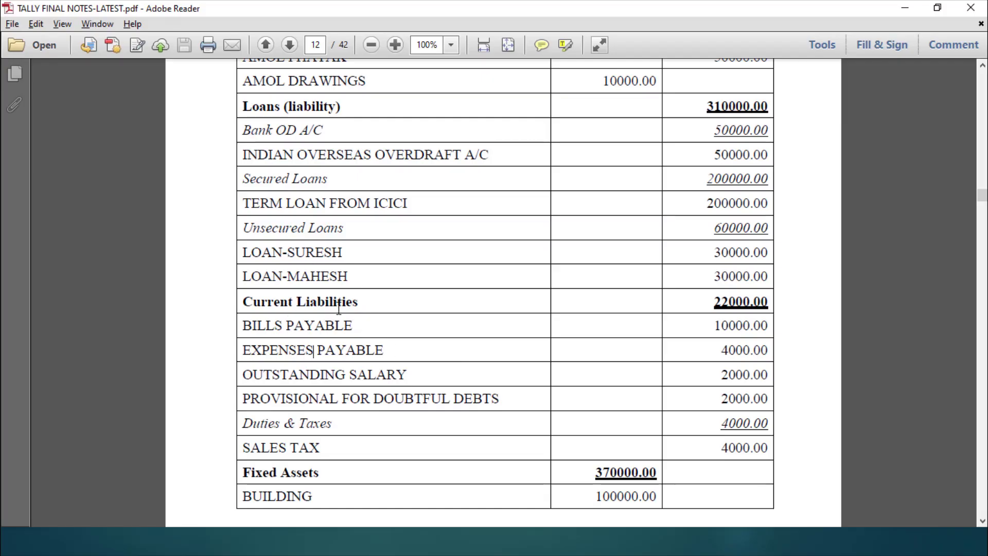
key(alt+Tab)
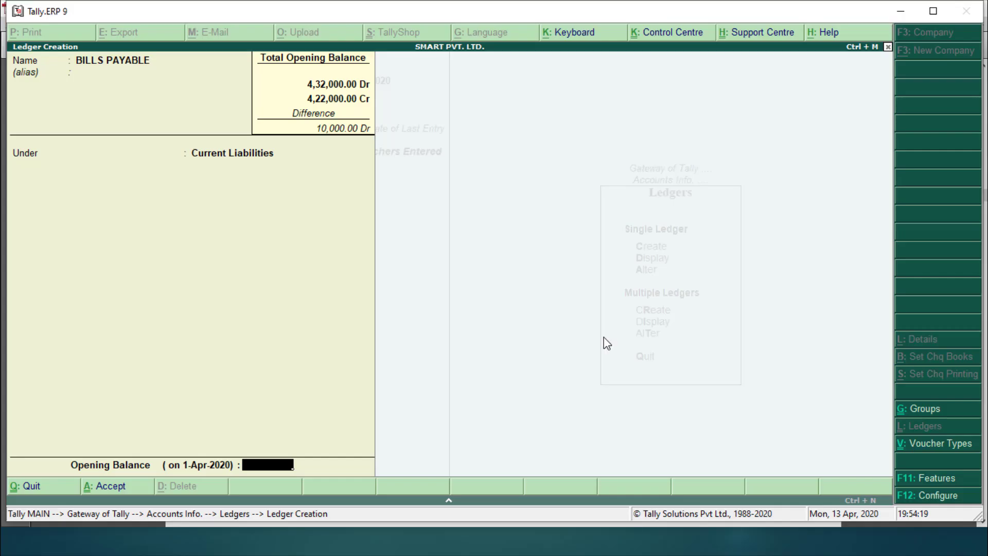
Step: Give BILLS PAYABLE a 10,000 Cr opening balance, save it and return to Gateway of Tally
text(10000)
key(Return)
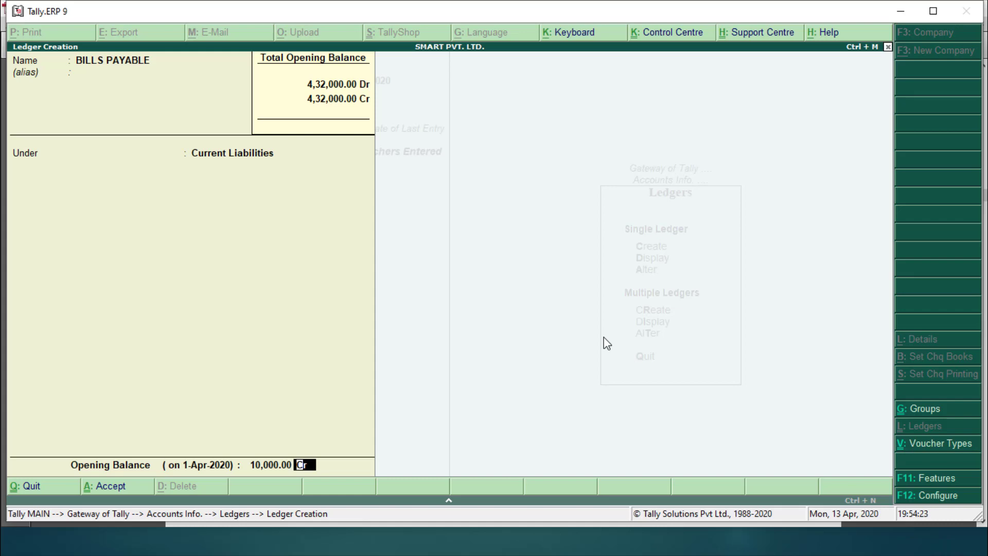
key(Return)
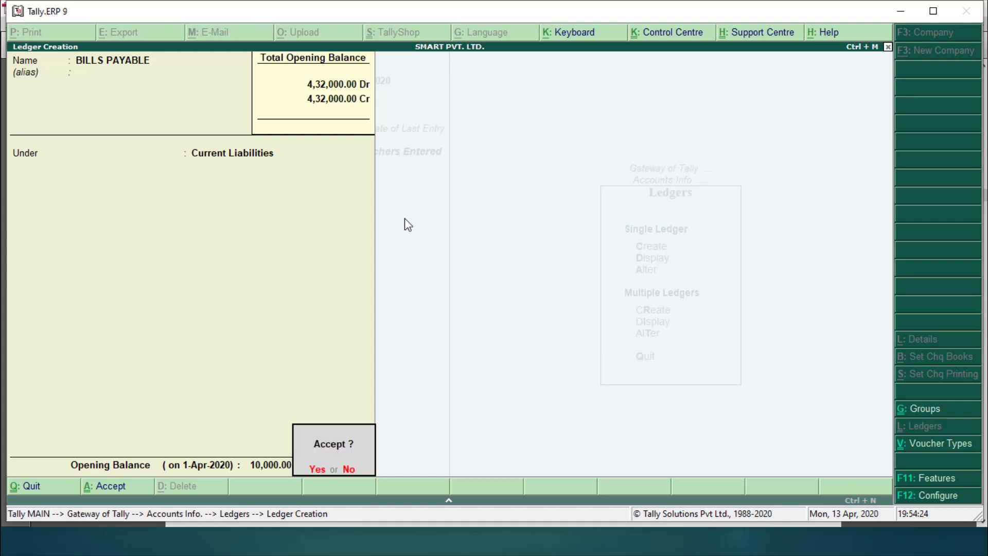
key(Return)
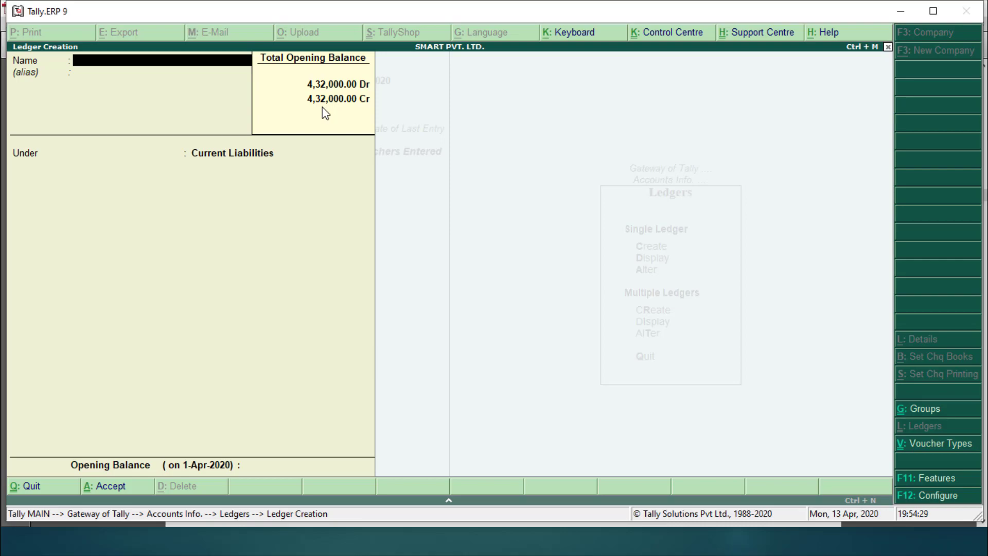
key(alt+Tab)
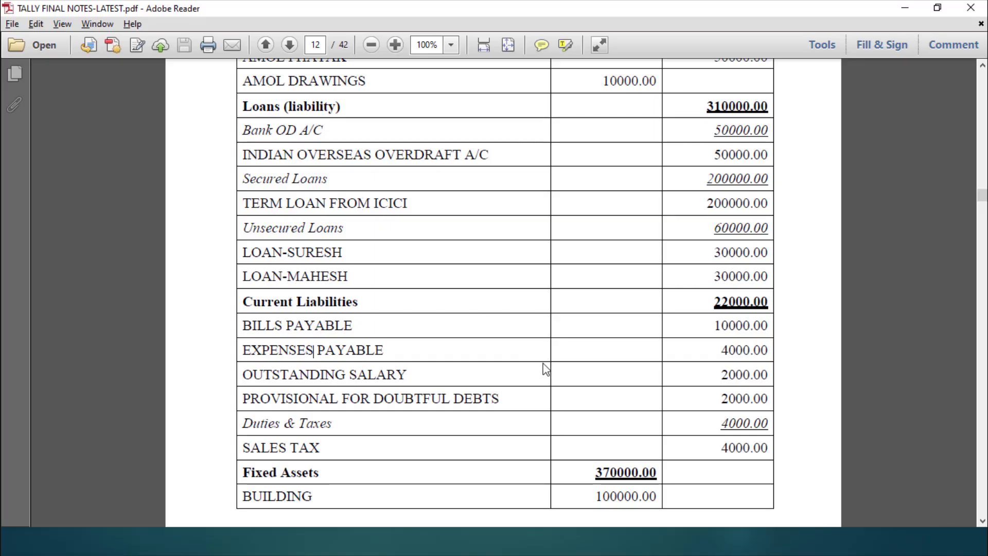
key(alt+Tab)
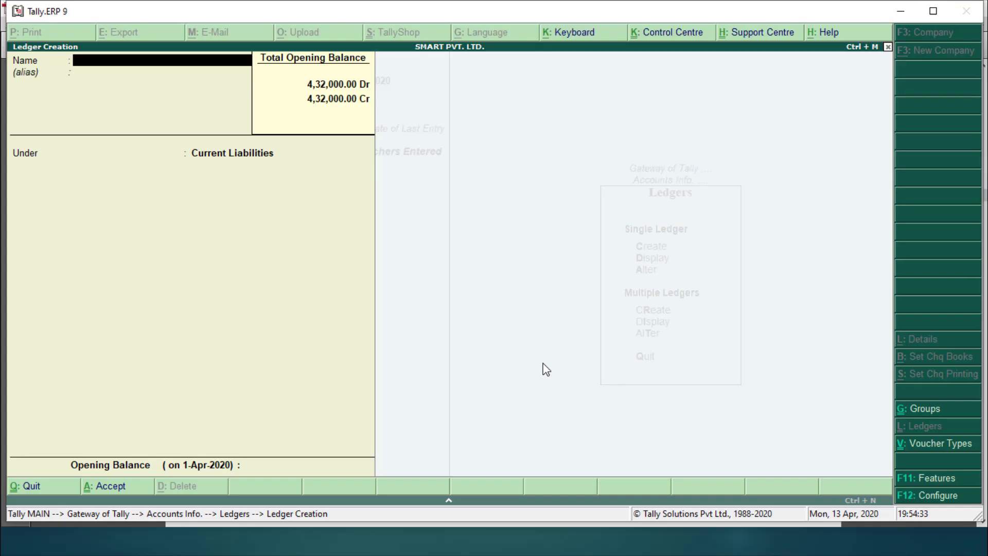
key(Escape)
key(Return)
key(Escape)
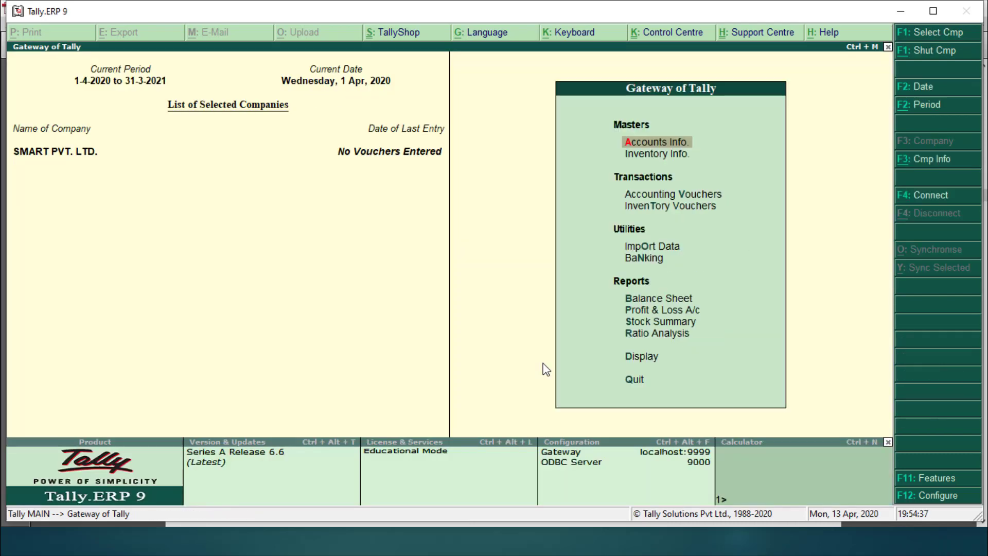
key(Down)
key(Down)
key(Down)
key(Down)
key(Down)
key(Down)
key(Down)
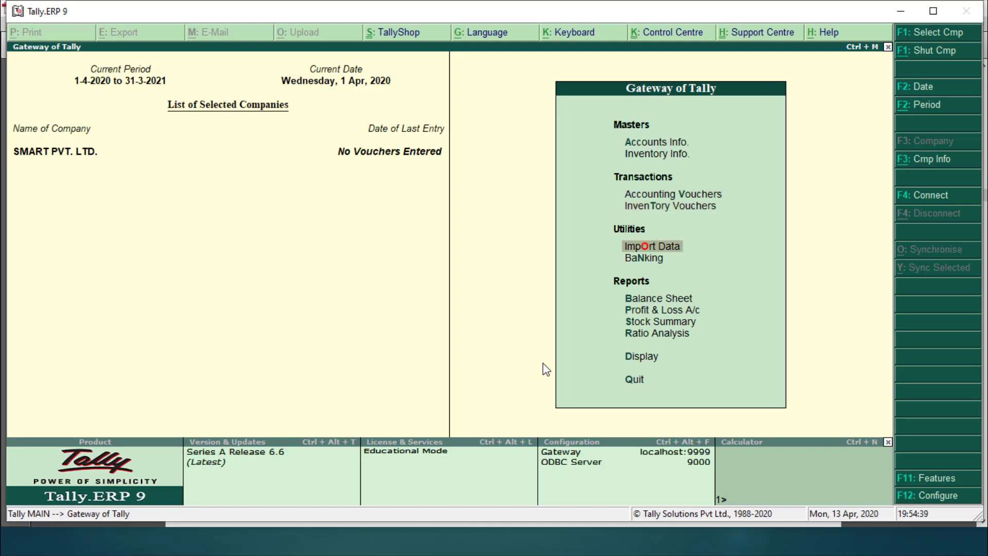
key(Down)
key(Down)
key(Down)
key(Return)
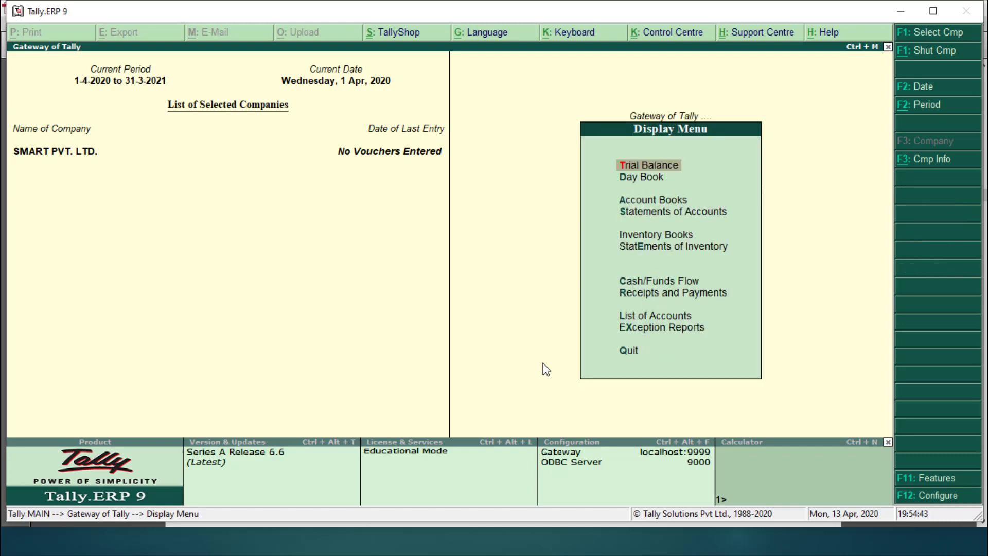
key(Down)
key(Up)
key(Return)
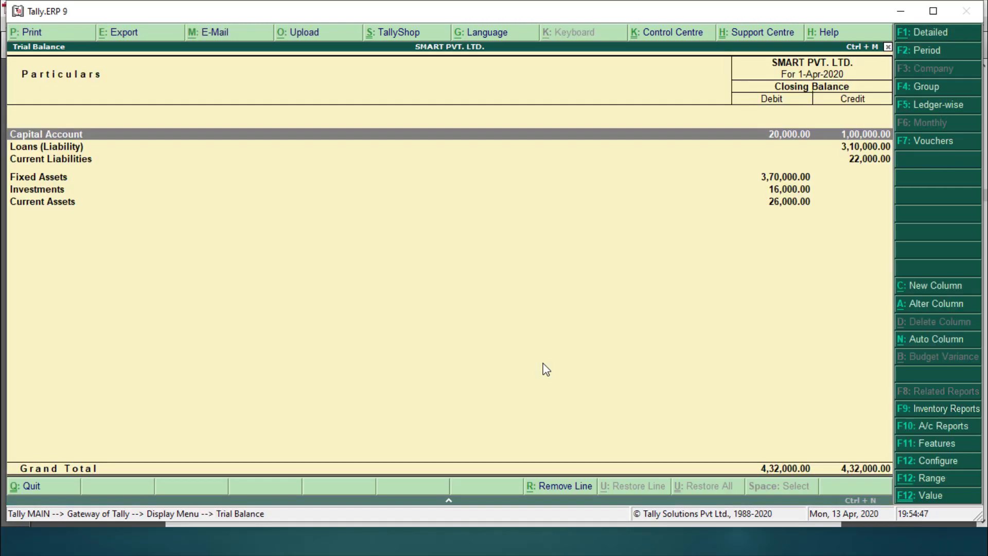
click(937, 34)
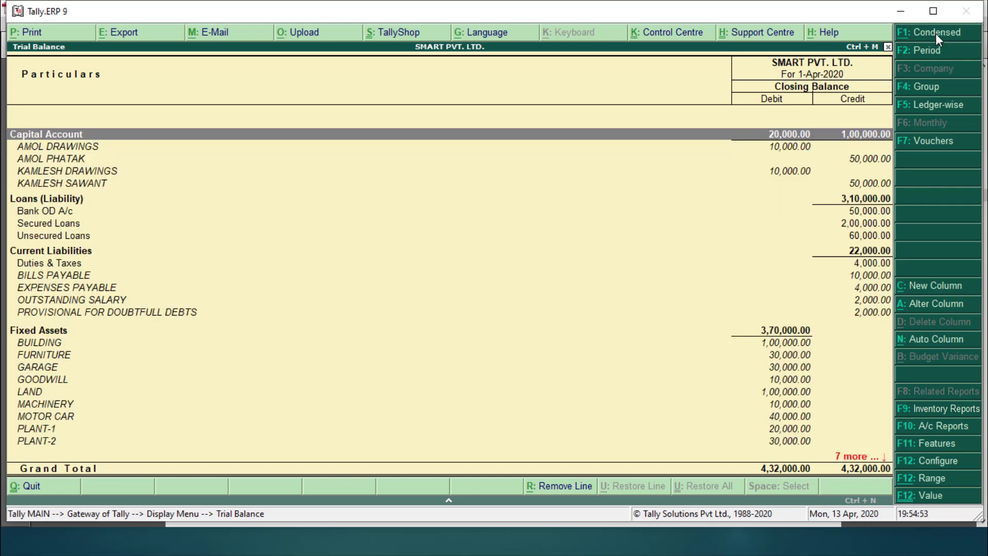
click(950, 462)
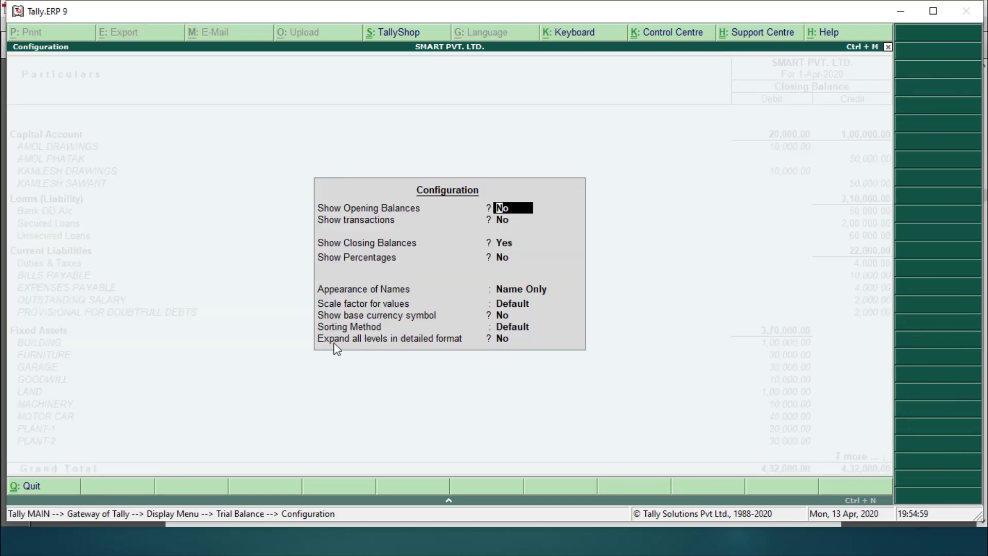
click(505, 339)
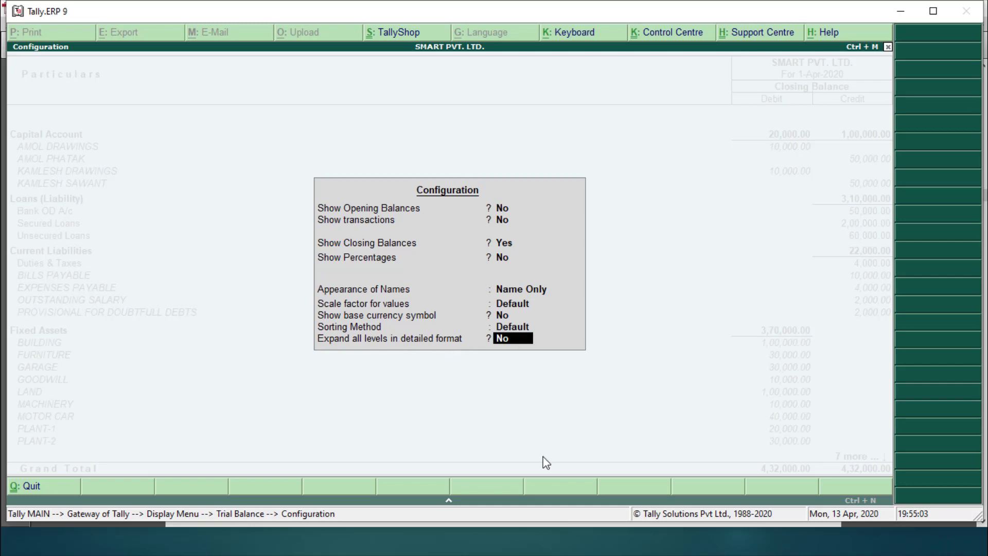
text(yes)
key(Return)
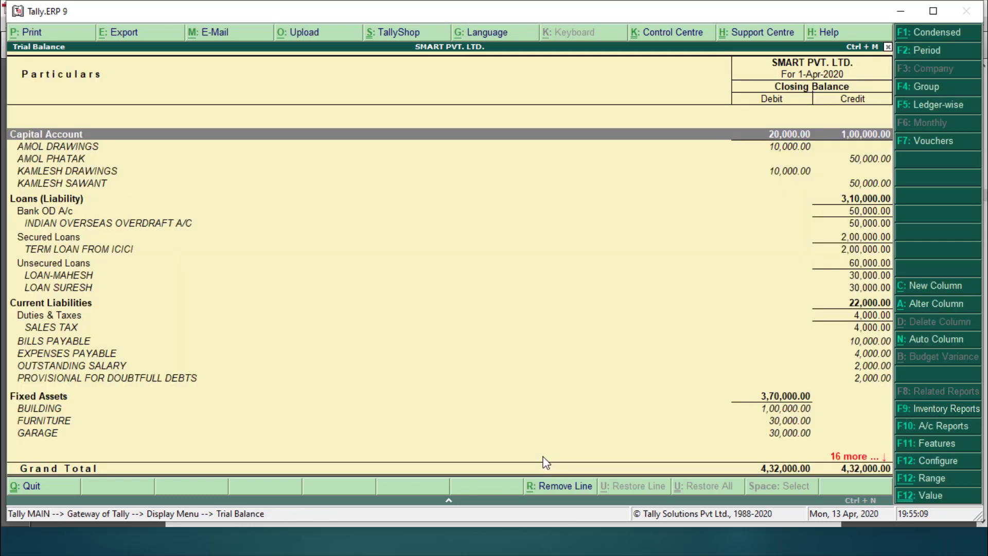
key(Down)
key(Down)
key(Down)
key(Down)
key(Down)
key(Down)
key(Down)
key(Down)
key(Down)
key(Down)
key(Down)
key(Down)
key(Down)
key(Down)
key(Down)
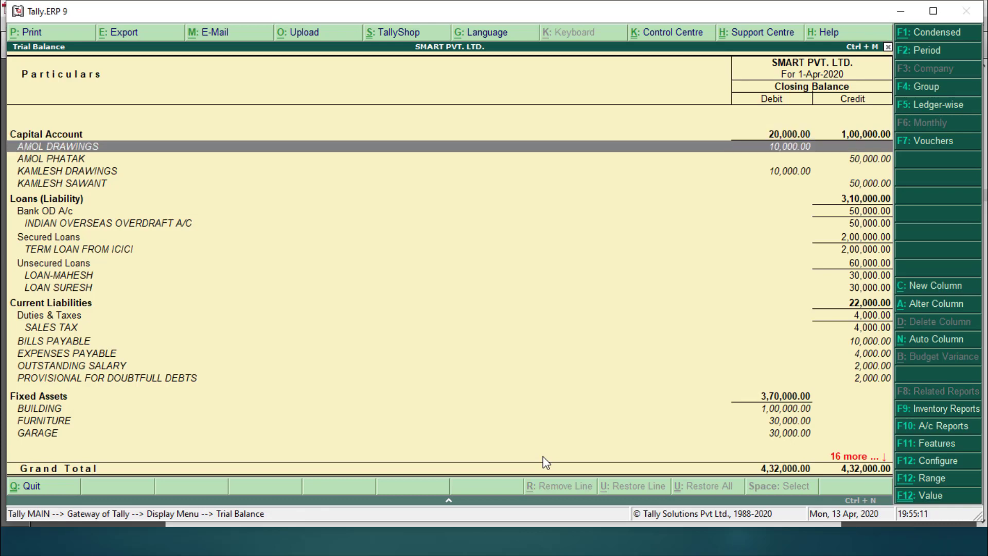
key(Down)
key(Down)
key(Down)
key(Down)
key(Down)
key(Down)
key(Down)
key(Down)
key(Down)
key(Down)
key(Down)
key(Down)
key(Down)
key(Down)
key(Down)
key(Down)
key(Down)
key(Down)
key(Down)
key(Down)
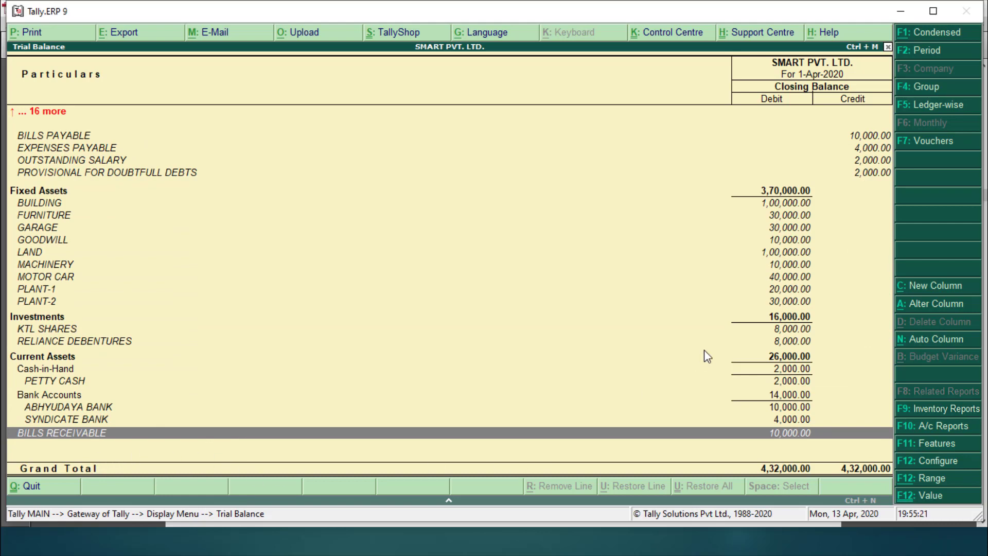
key(Escape)
key(Escape)
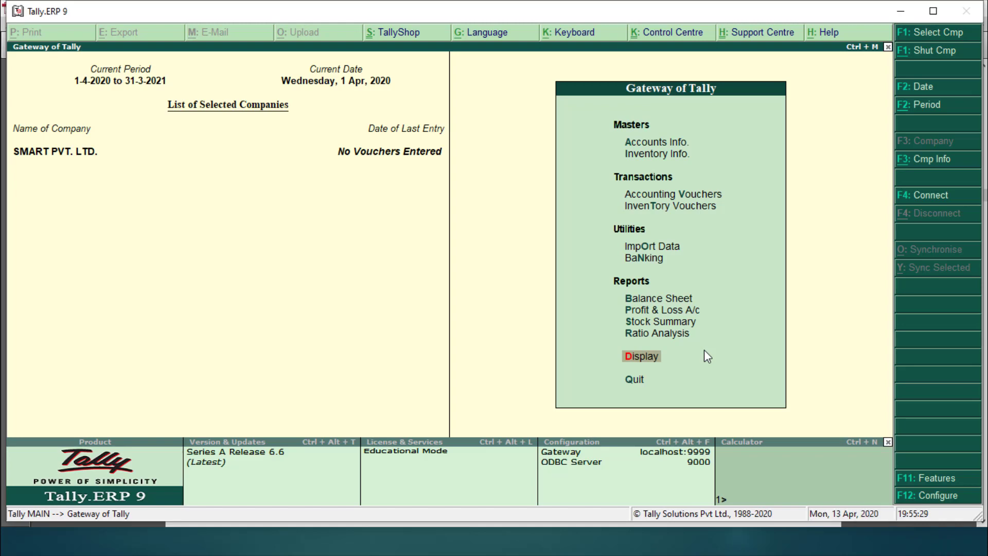
Step: Bring up the reference PDF at page 13's 432000.00 total and six additional creditor and debtor ledgers
key(alt+Tab)
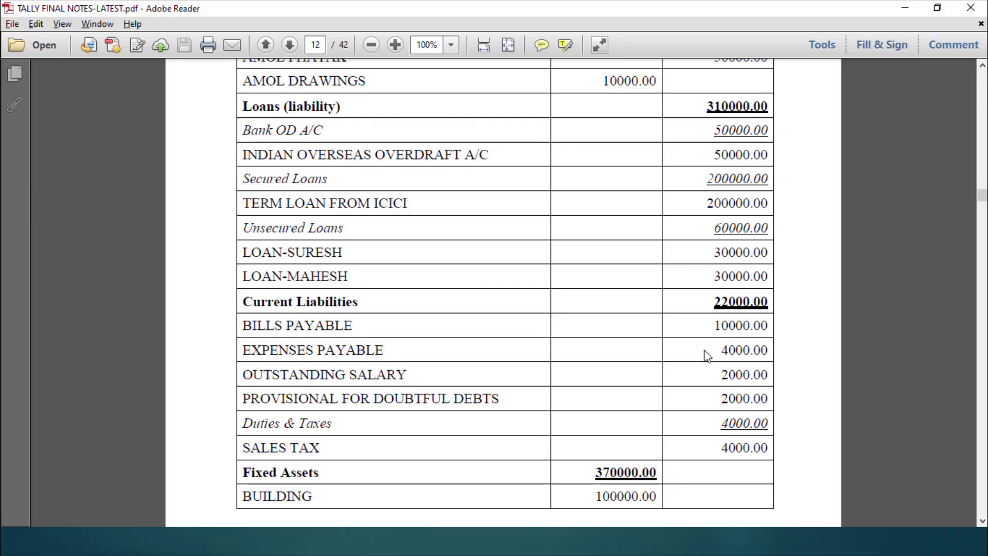
click(982, 521)
scroll(983, 521, down, 10)
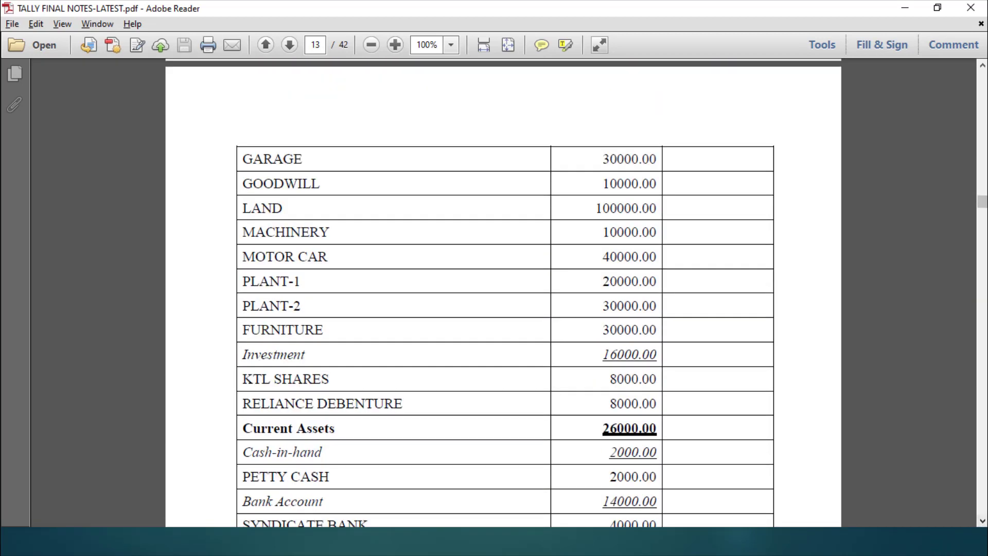
click(982, 66)
drag(982, 67, 982, 67)
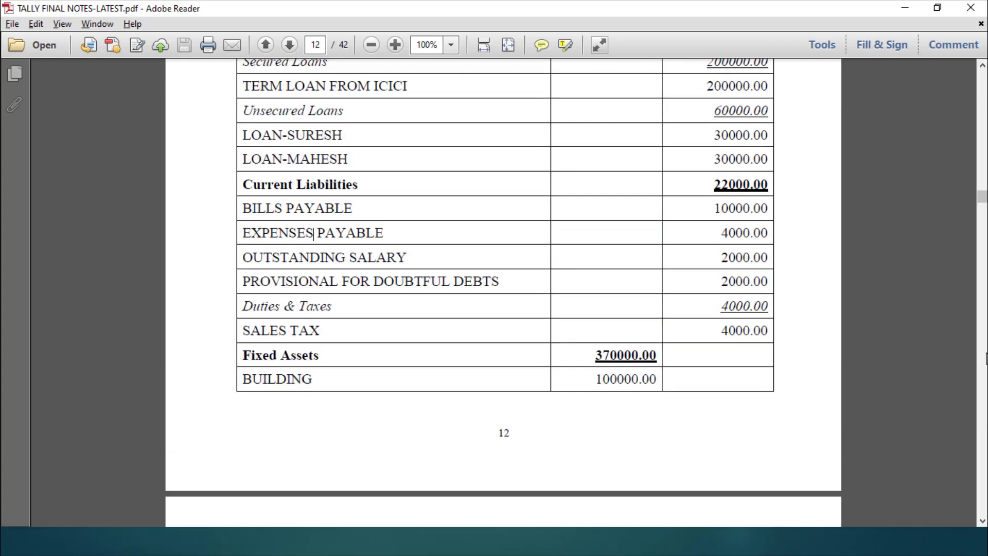
click(983, 522)
drag(982, 522, 983, 522)
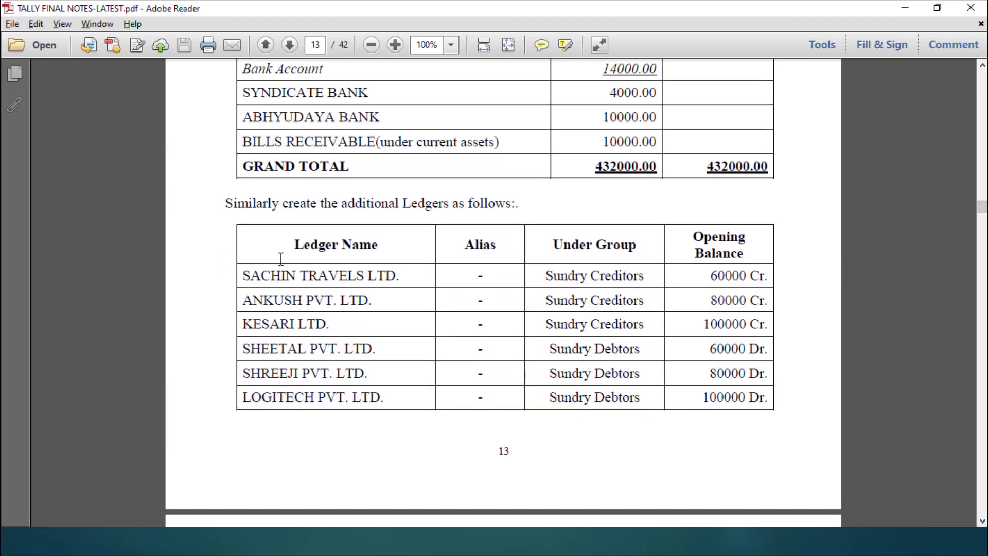